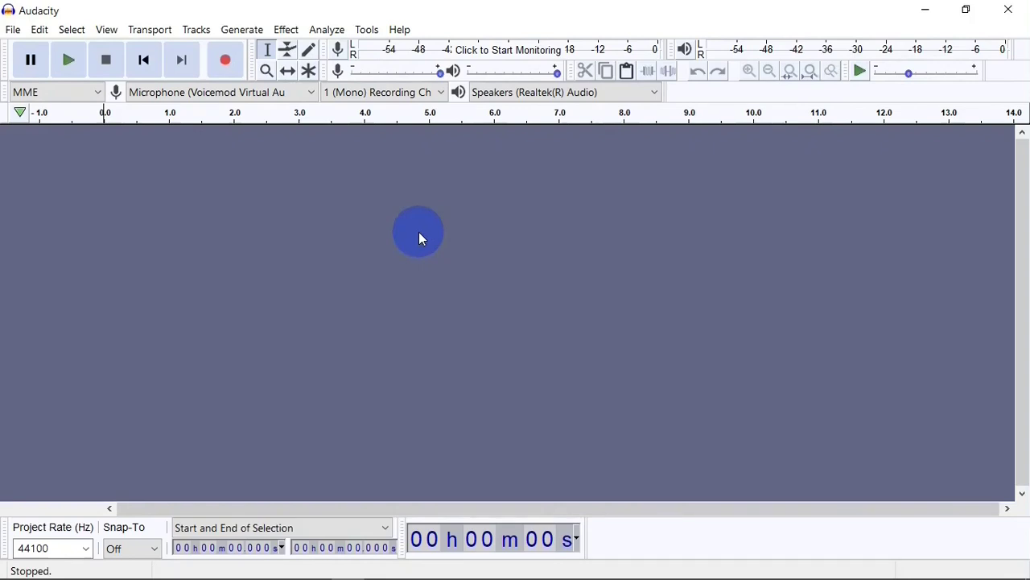
Step: Set the audio host to MME and the recording device to Microphone (Realtek(R) Audio)
click(98, 94)
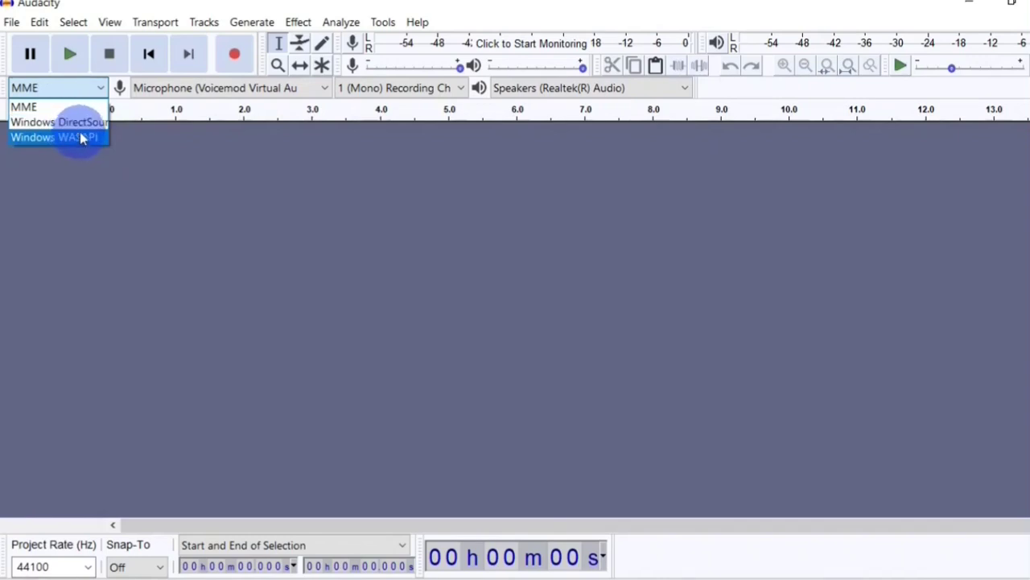
click(81, 106)
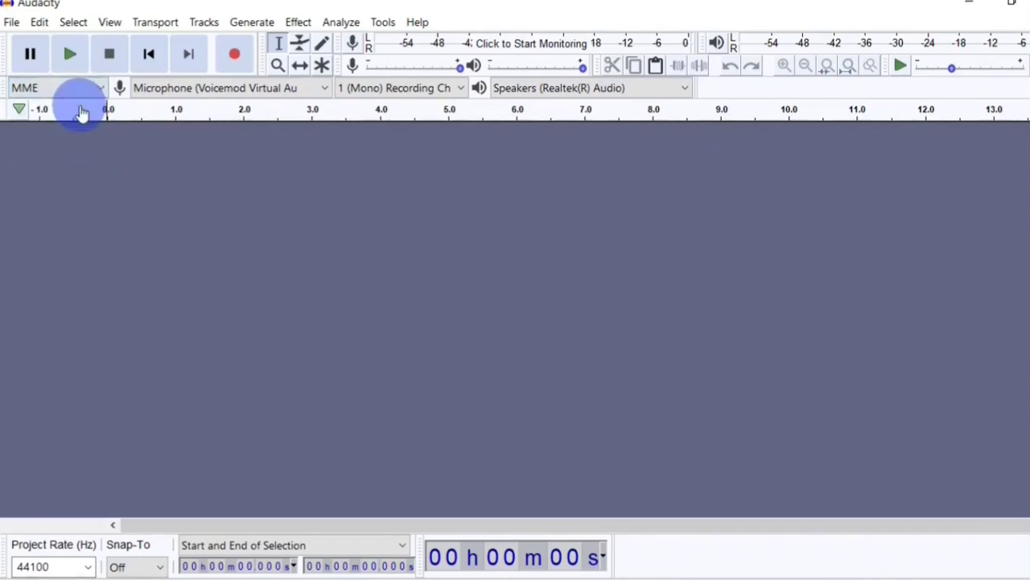
click(297, 90)
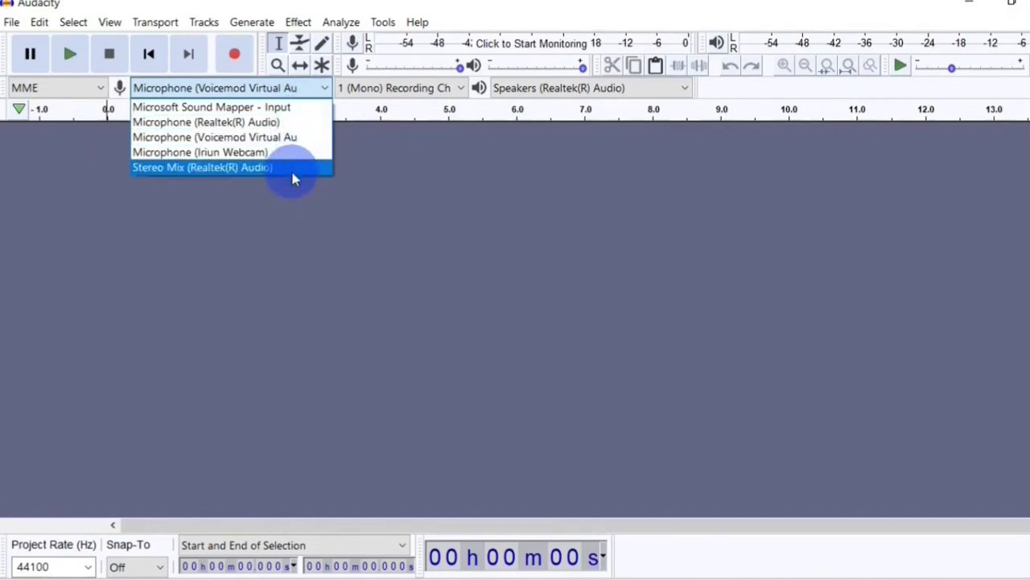
click(291, 123)
click(294, 129)
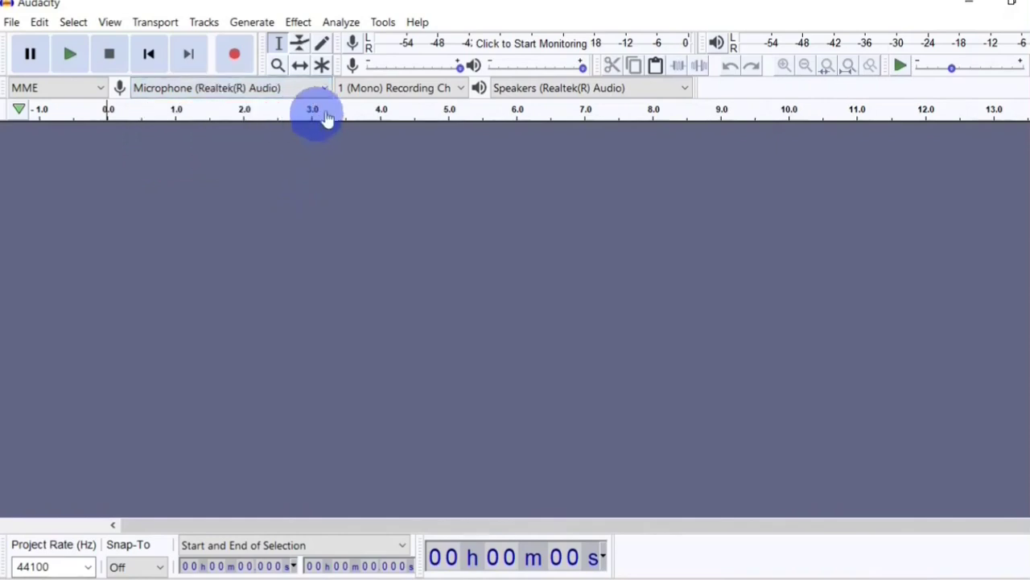
Step: Set the recording channels to 1 (Mono) and the playback device to Speakers (Realtek(R) Audio)
click(398, 90)
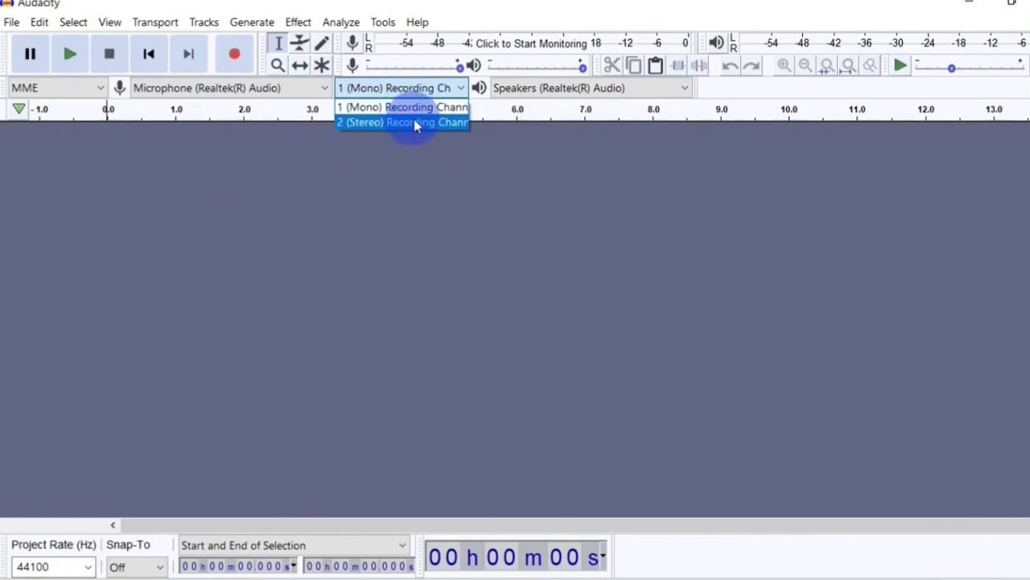
click(418, 107)
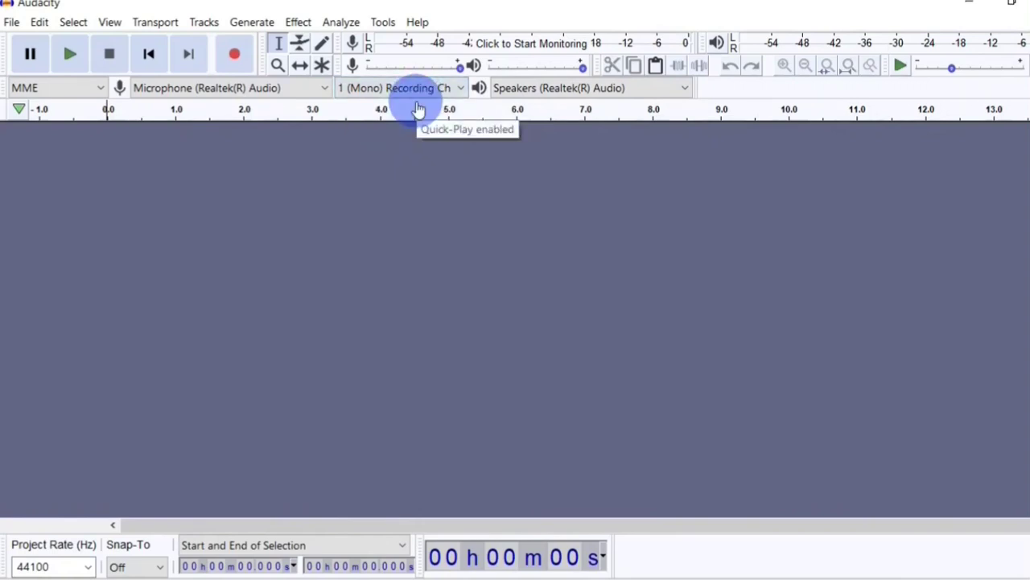
click(633, 93)
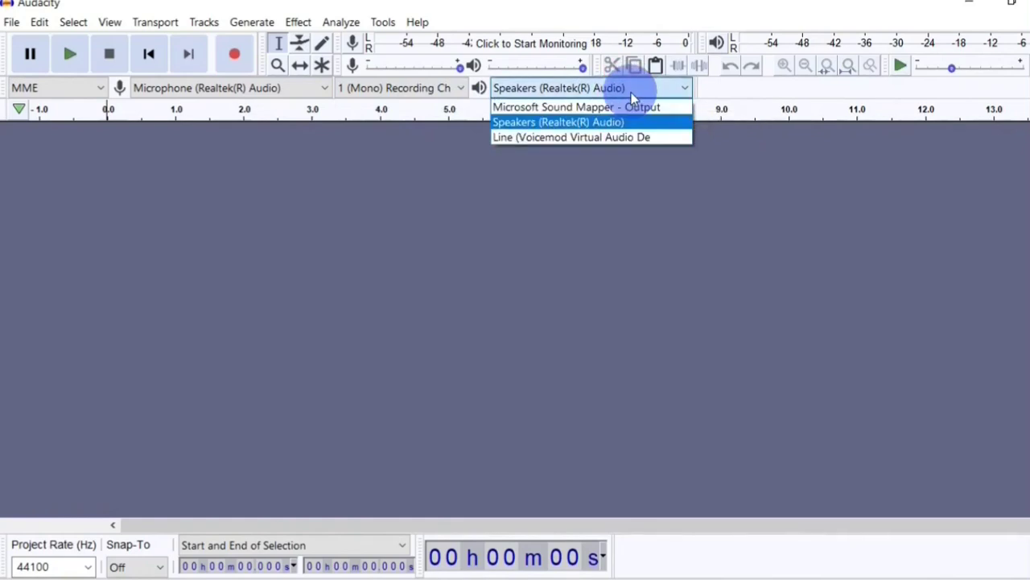
click(655, 129)
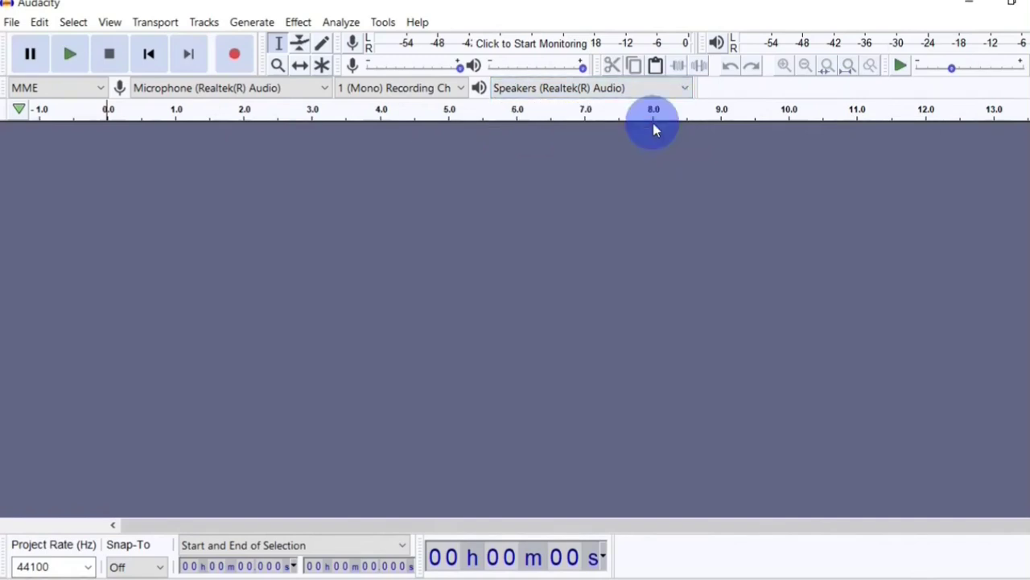
Step: Set the project rate to 44100 Hz
click(89, 555)
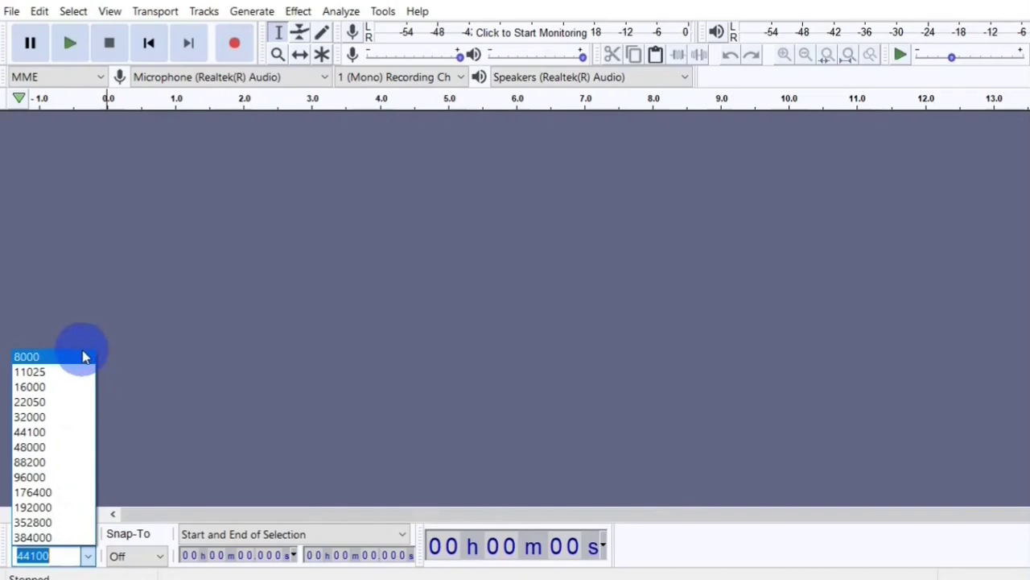
click(69, 432)
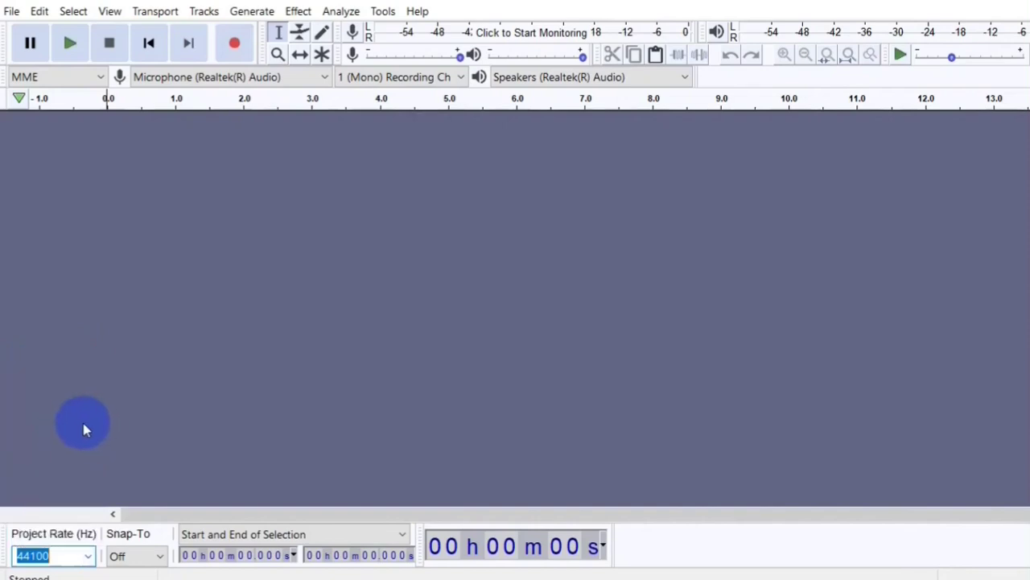
Step: Monitor the microphone's input level with the recording volume at maximum, and stop monitoring
click(527, 48)
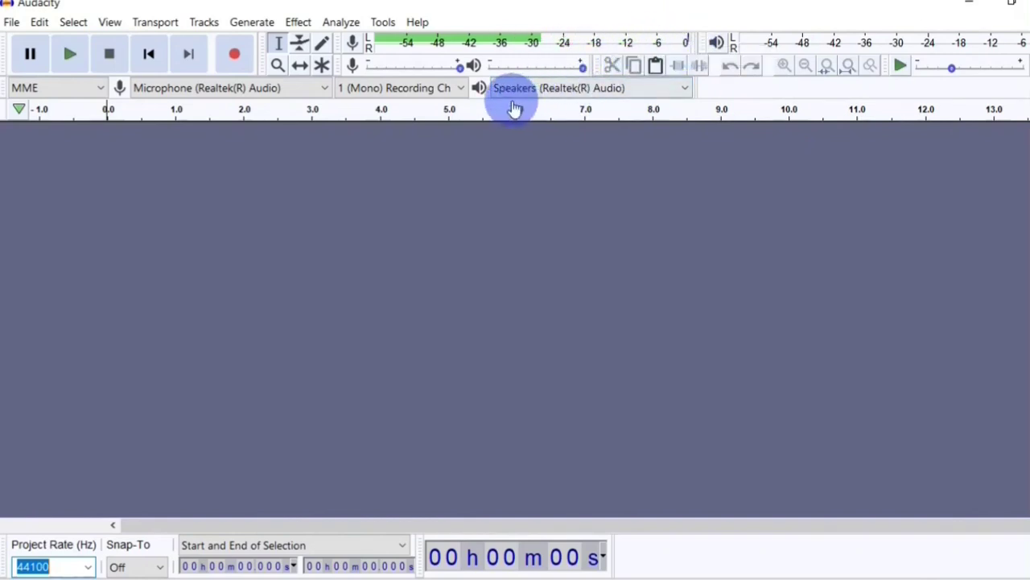
mouse_move(459, 66)
mouse_down()
mouse_move(382, 69)
mouse_move(476, 68)
mouse_up()
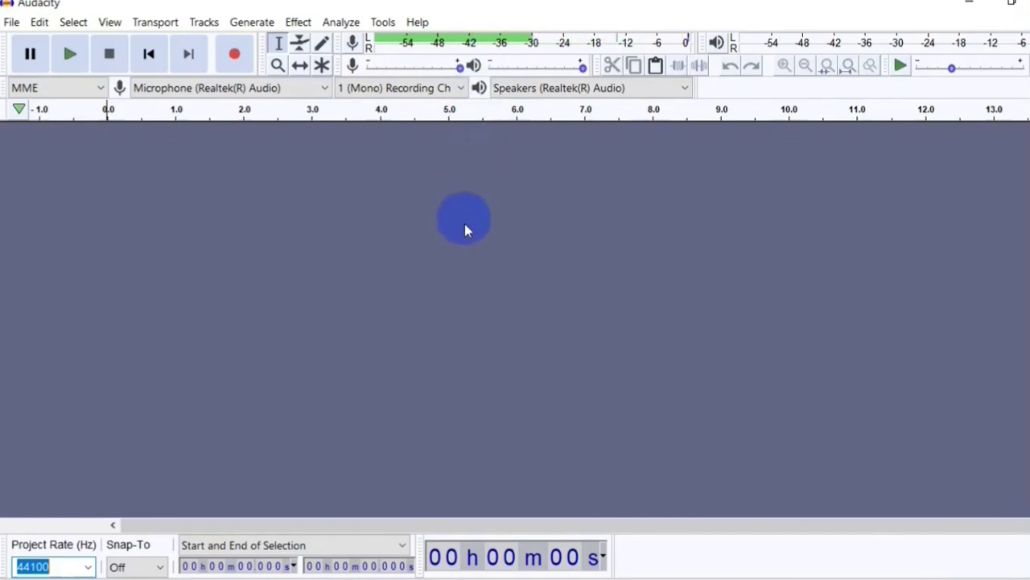
click(521, 44)
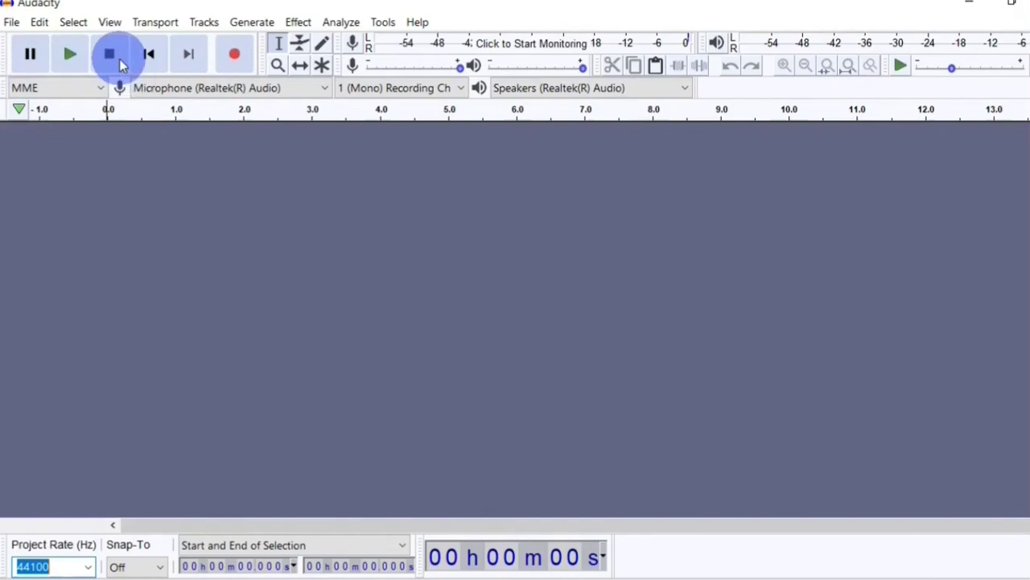
Step: Record a mono voice track about 28.6 seconds long from the microphone
click(238, 70)
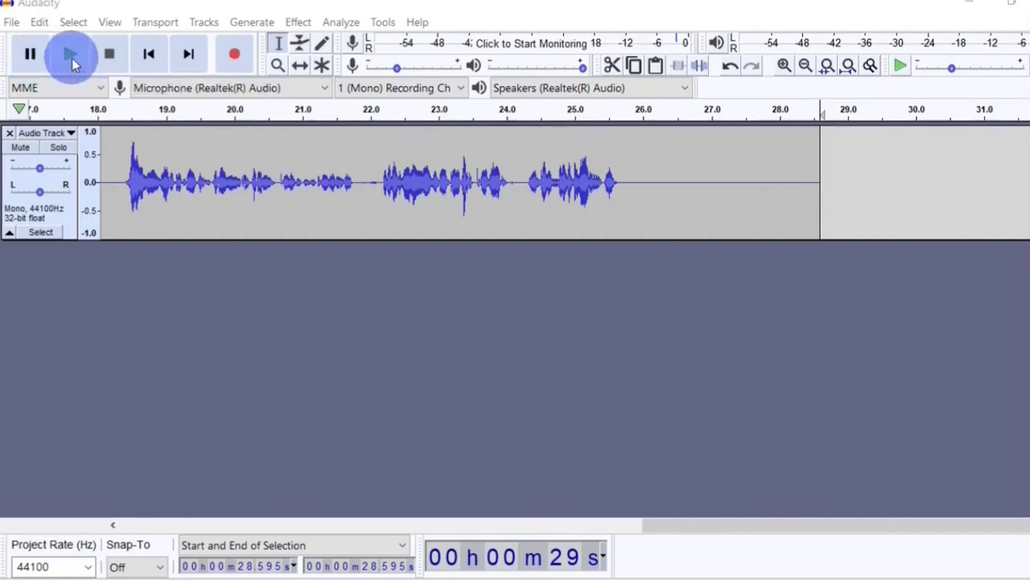
Step: Play the recording from about 18 seconds, skip to its end and back to its start, and play it from the beginning
click(105, 107)
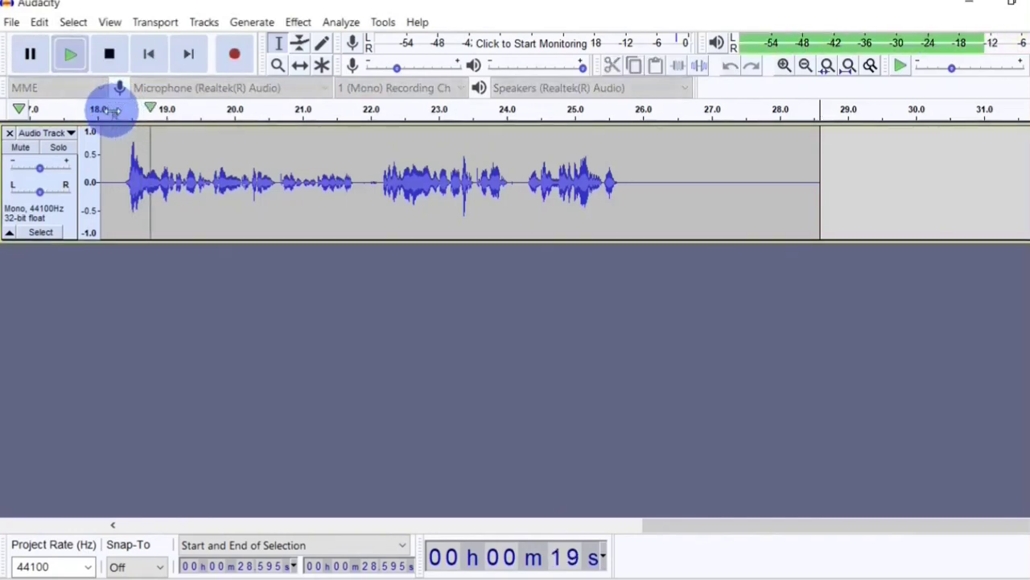
key(Home)
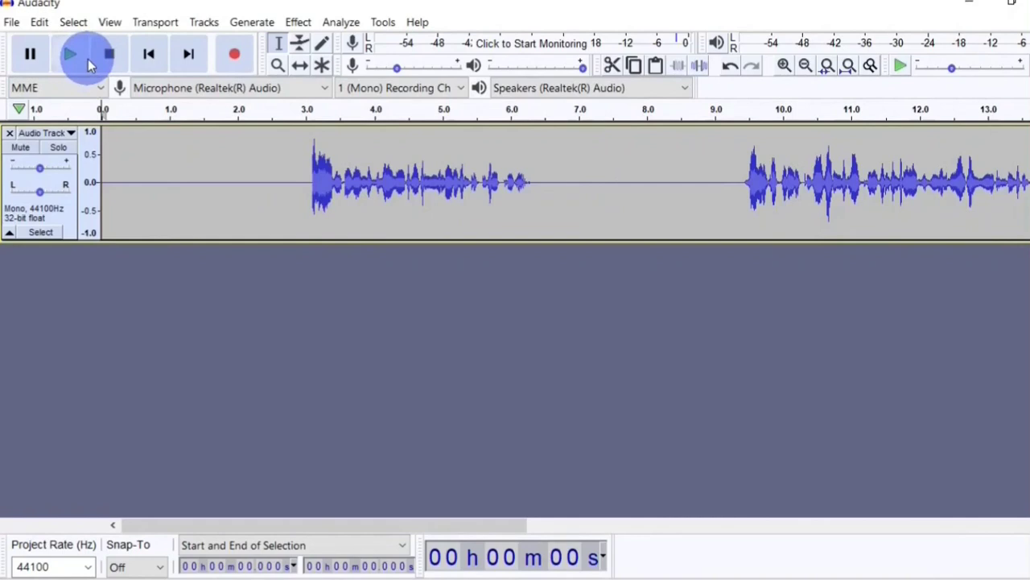
click(190, 57)
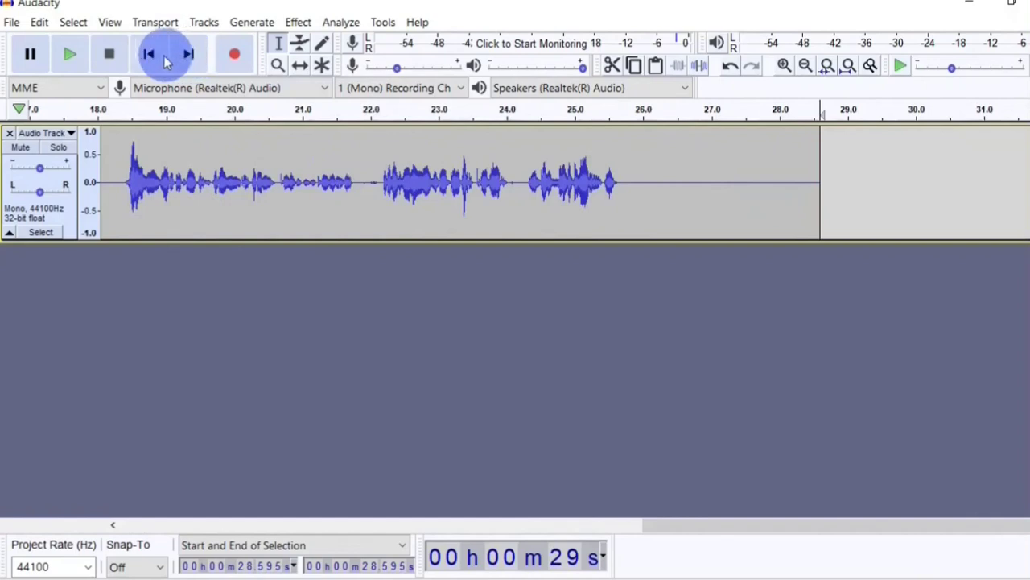
click(153, 58)
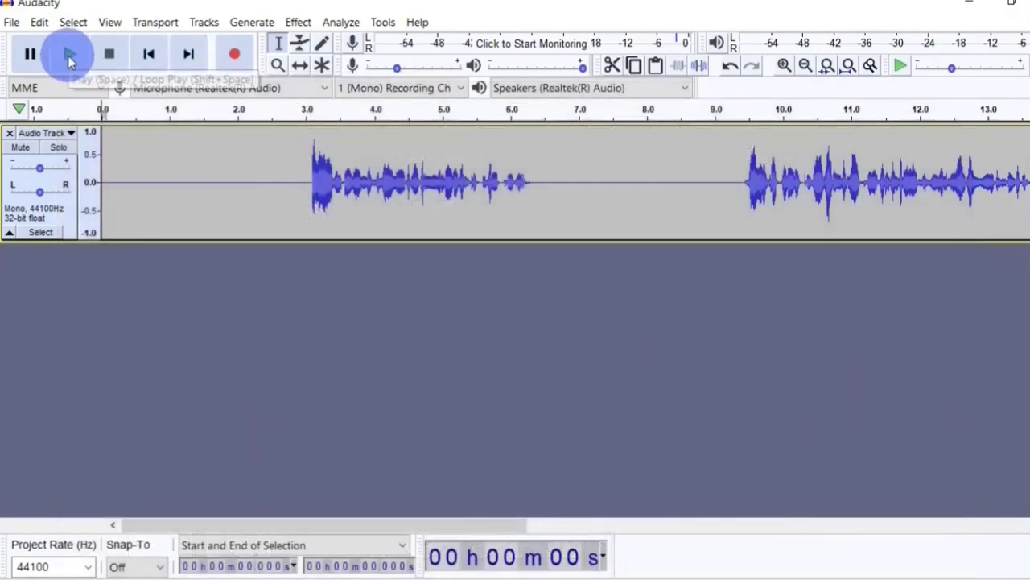
click(69, 58)
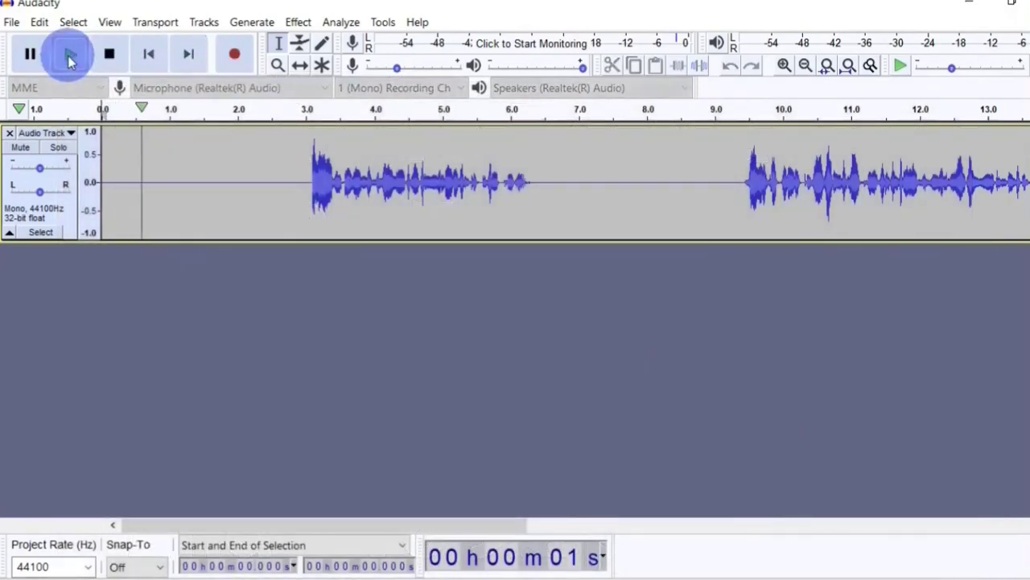
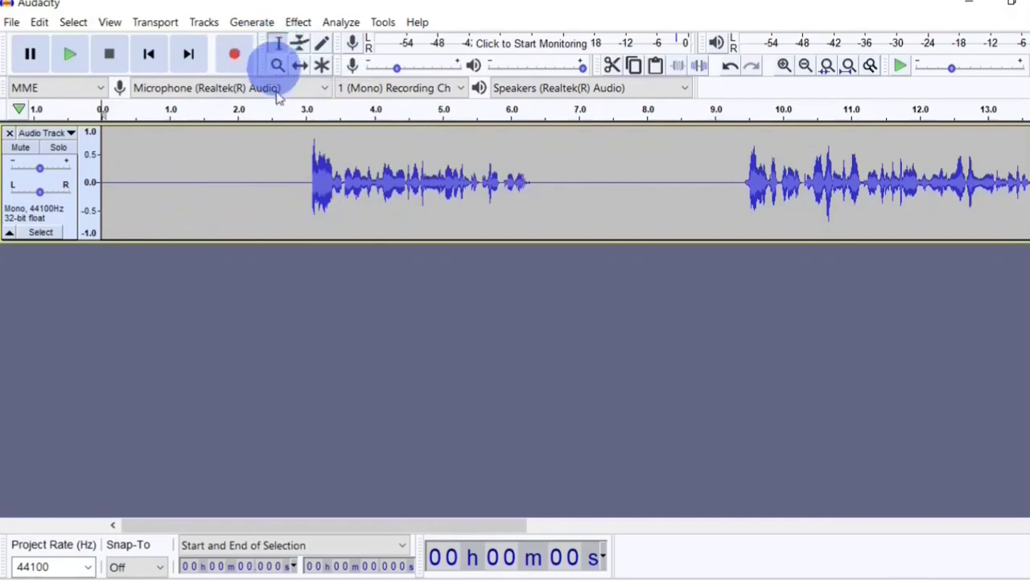
Step: Select the first spoken phrase from about 2.9 to 6.8 seconds and play only that part
drag(295, 188, 565, 172)
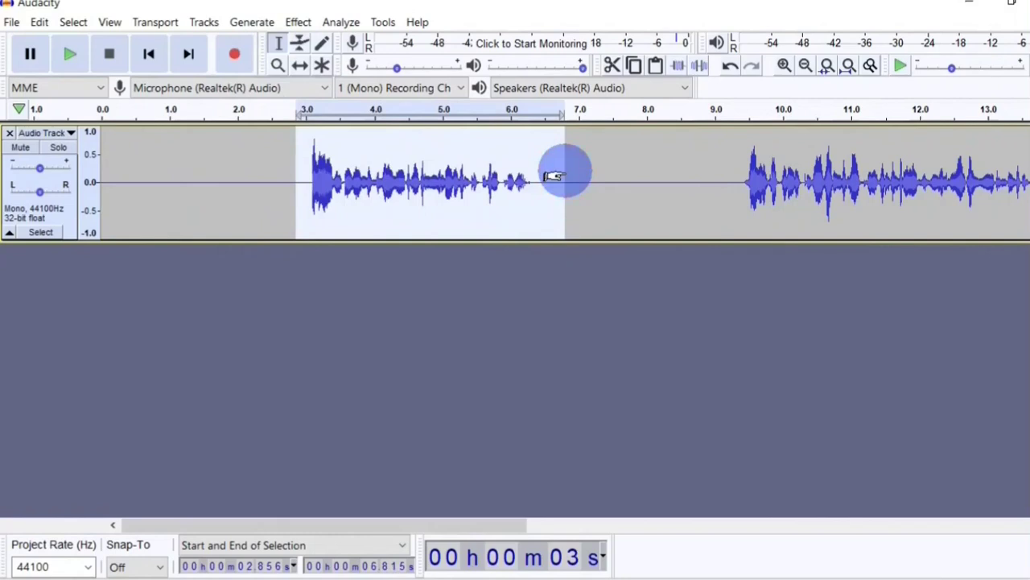
click(70, 56)
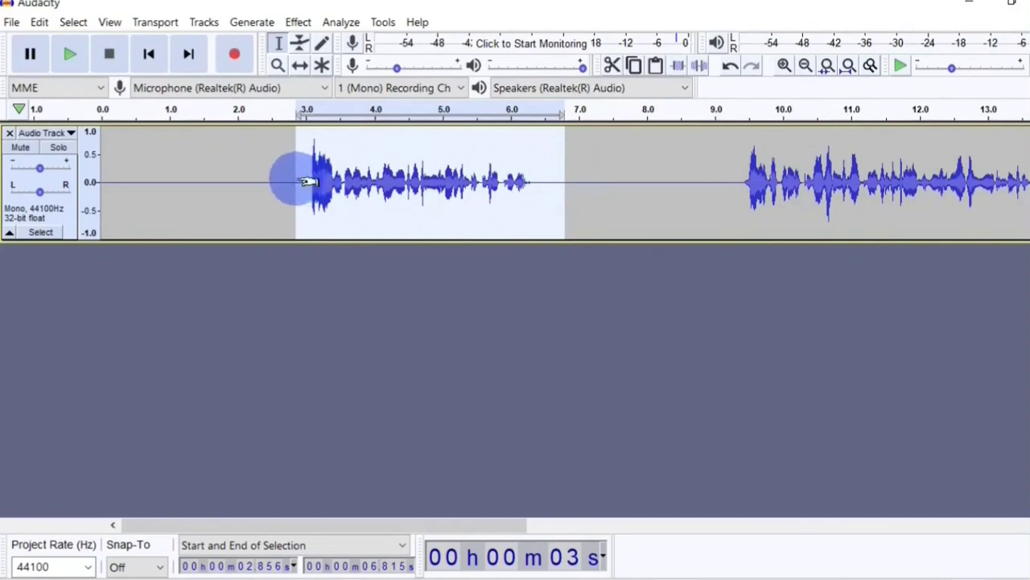
Step: Shorten the selection's end to about 6.6 seconds, extend it to span about 1.4 to 9.2 seconds, and clear it
drag(557, 159, 537, 167)
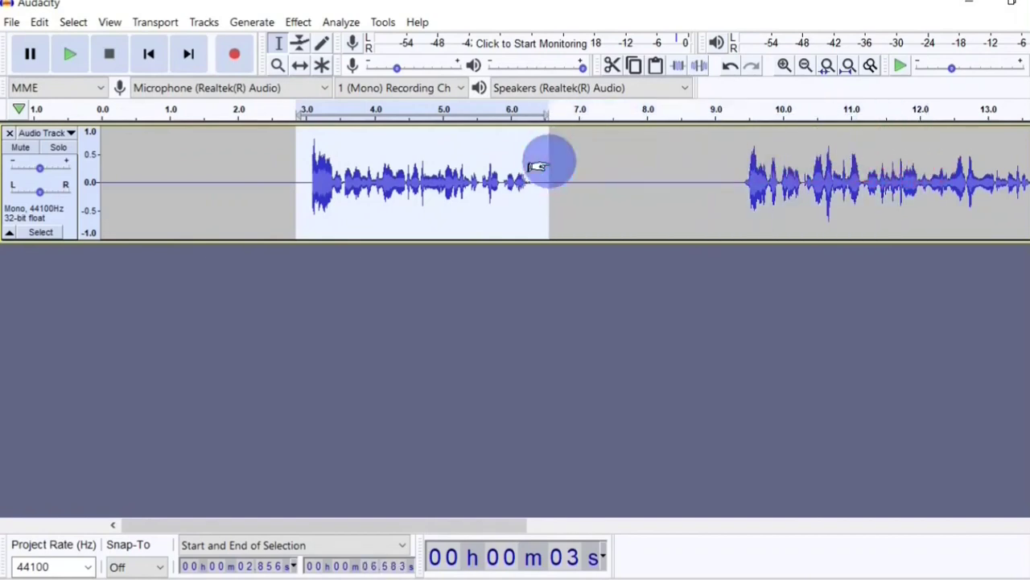
shift+click(715, 161)
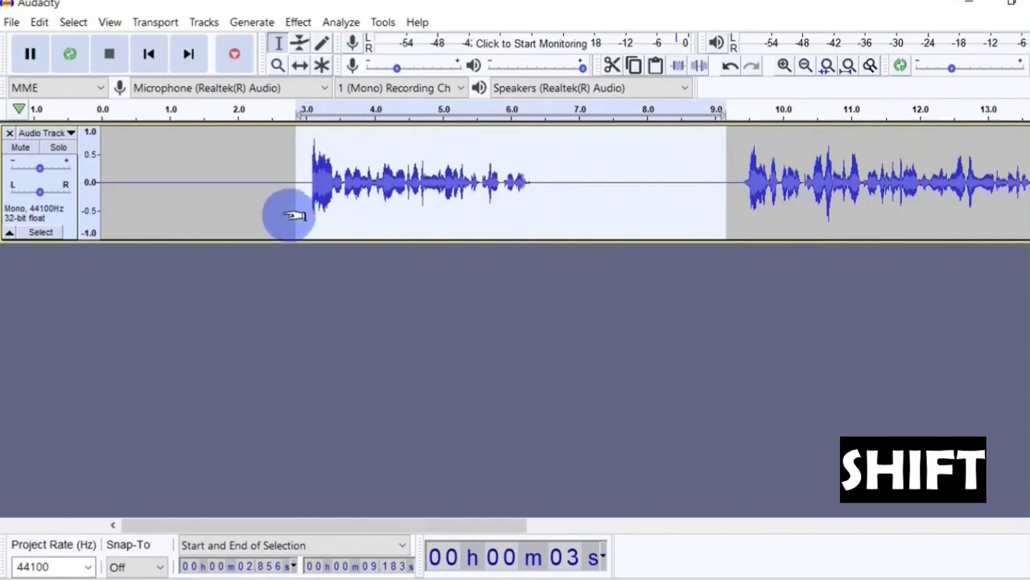
shift+click(252, 194)
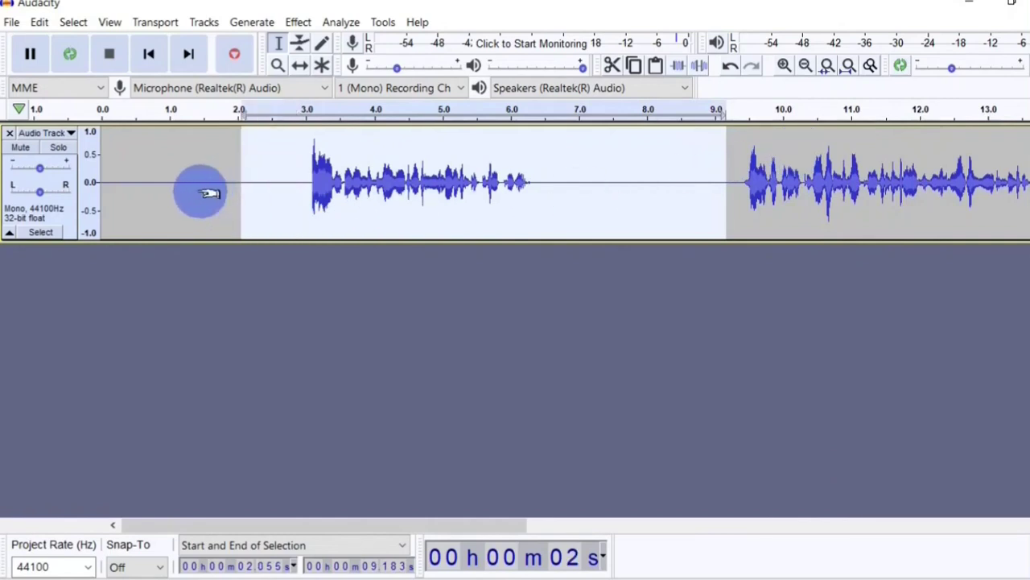
shift+click(210, 193)
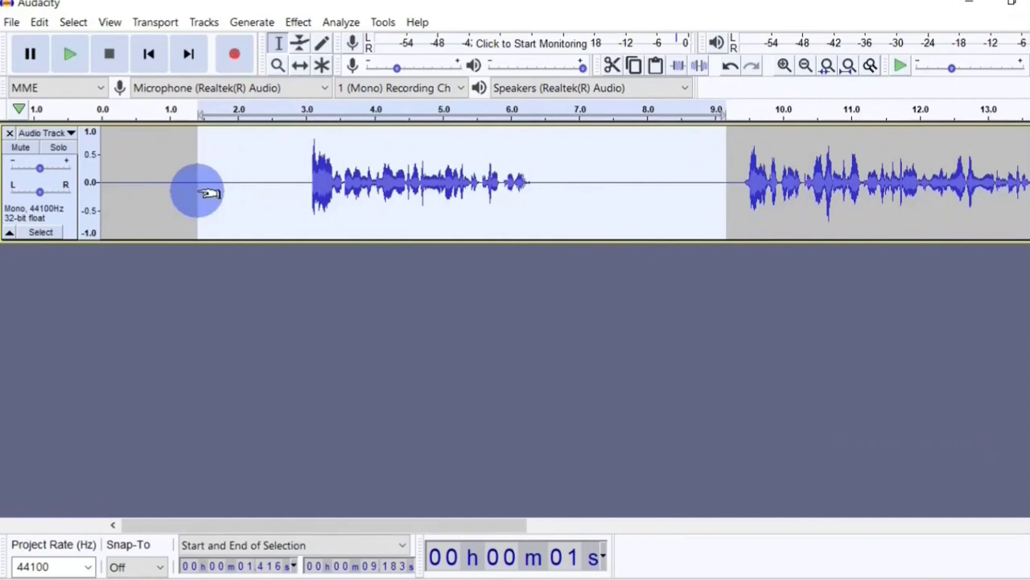
click(254, 191)
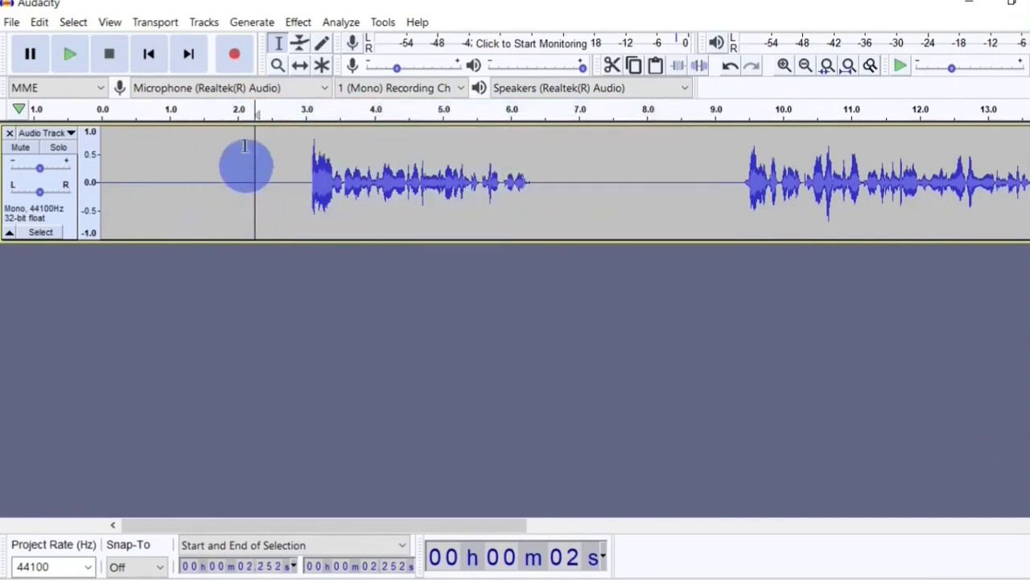
Step: Quick-play the timeline range from about 3 to 6.3 seconds, and select the whole audio track
drag(306, 108, 534, 111)
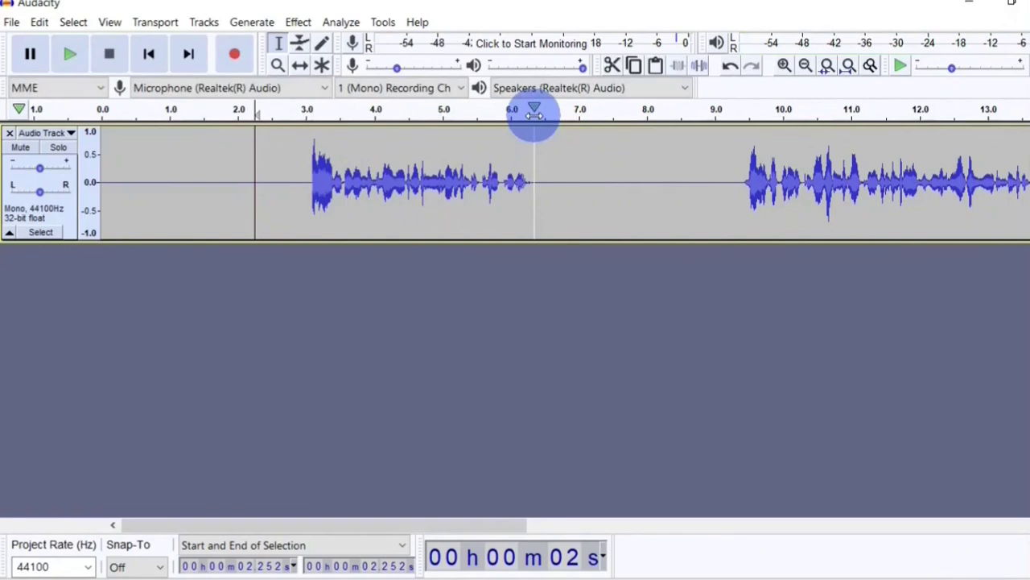
double_click(562, 192)
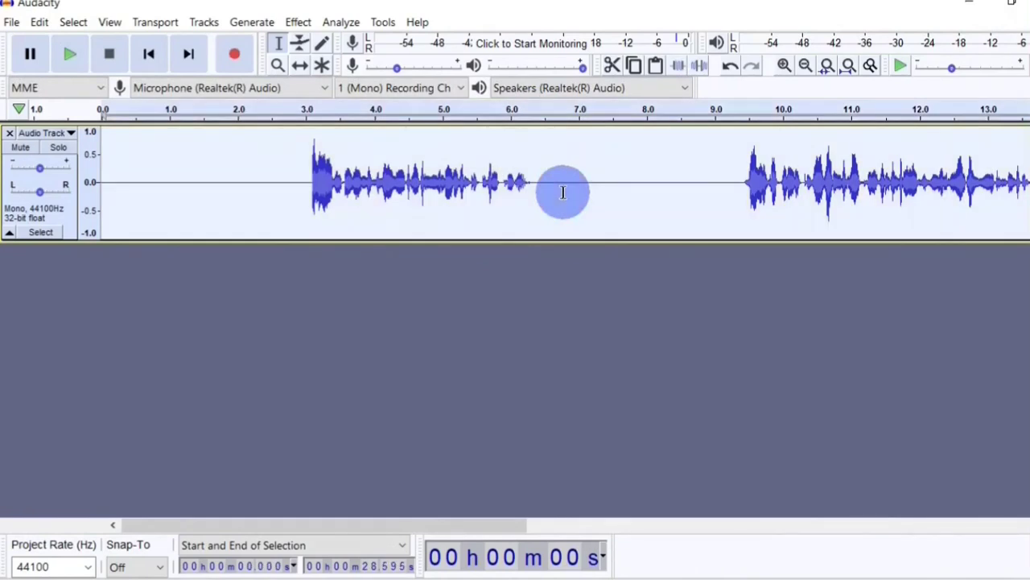
Step: Try removing the first phrase from about 2.9 seconds onward and pasting it further along the track, and undo these edits
drag(299, 172, 559, 167)
key(Delete)
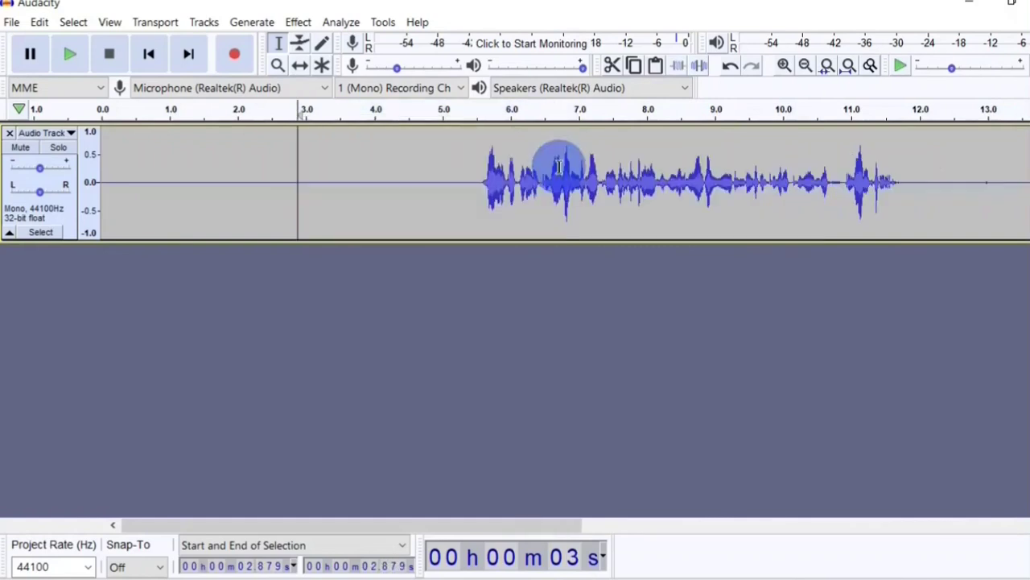
scroll(604, 182, right, 10)
click(662, 188)
key(ctrl+v)
key(ctrl+z)
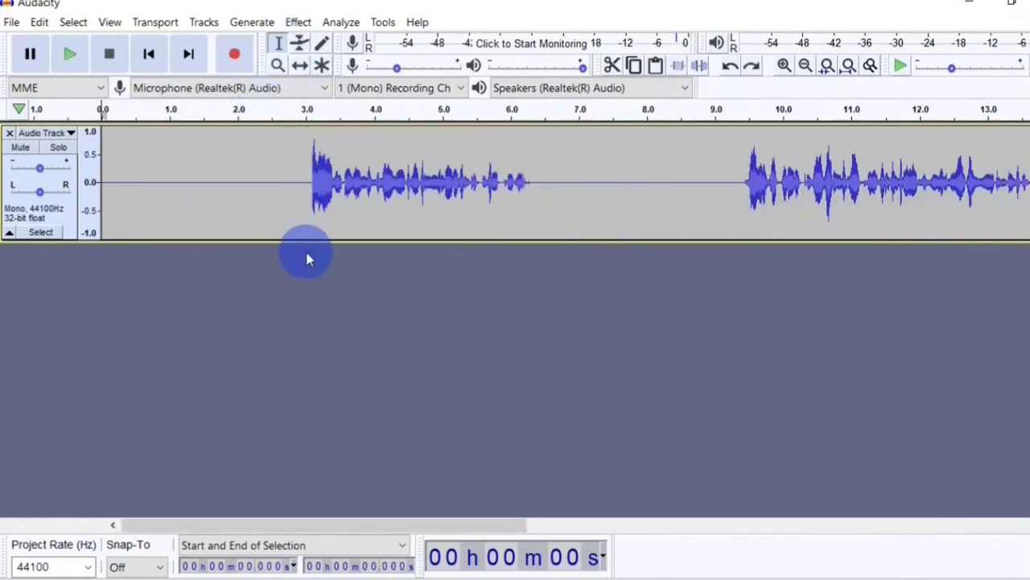
Step: Copy the first phrase from about 2.5 to 6.8 seconds and paste the copy into the track at about 7.5 seconds
drag(274, 176, 564, 174)
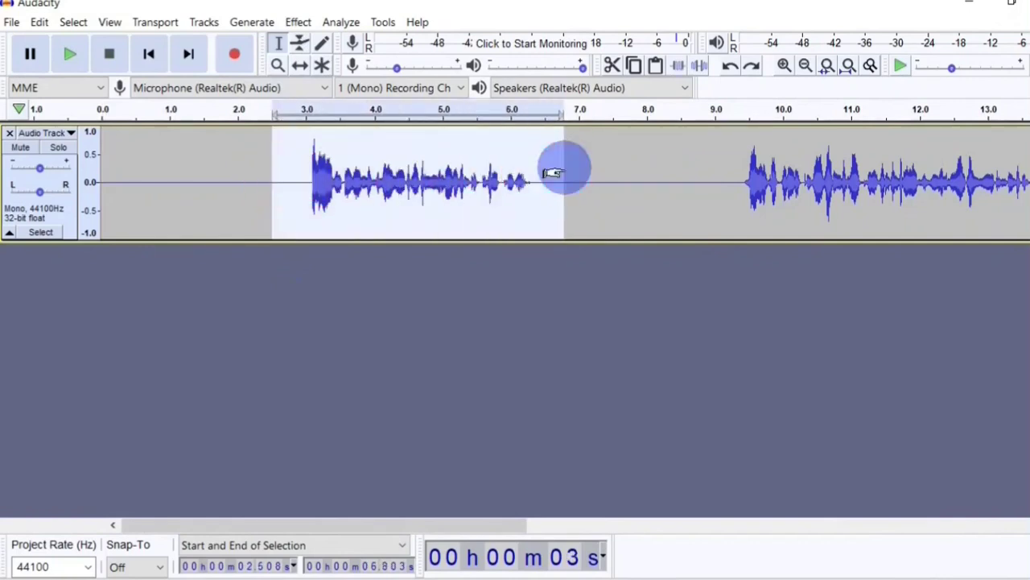
click(636, 70)
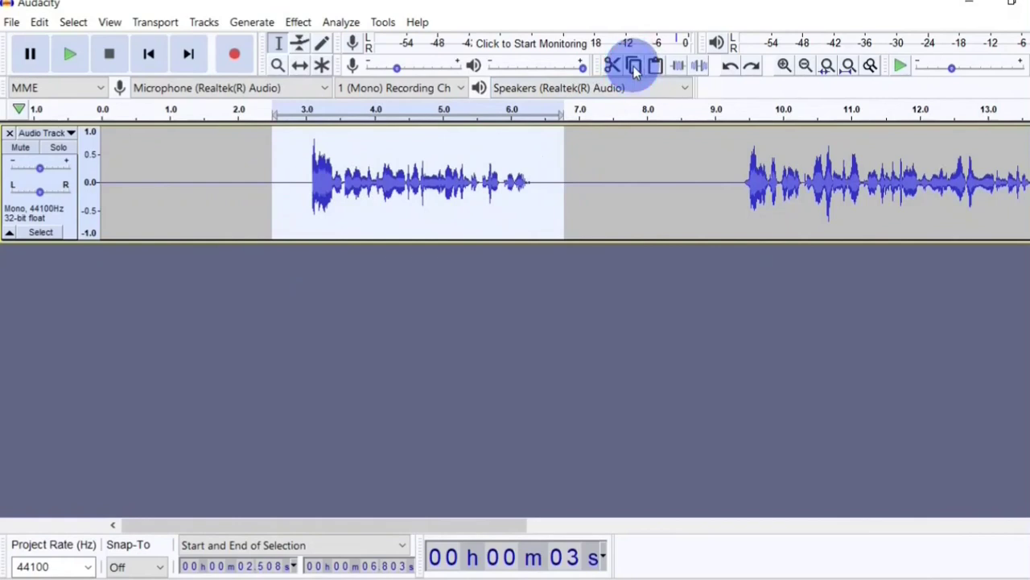
click(614, 187)
key(ctrl+v)
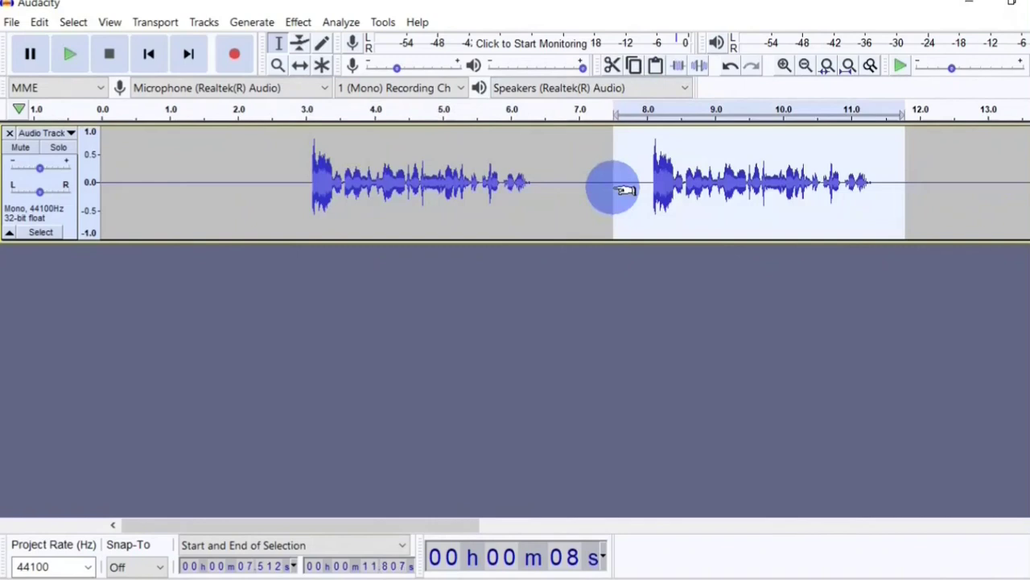
click(627, 190)
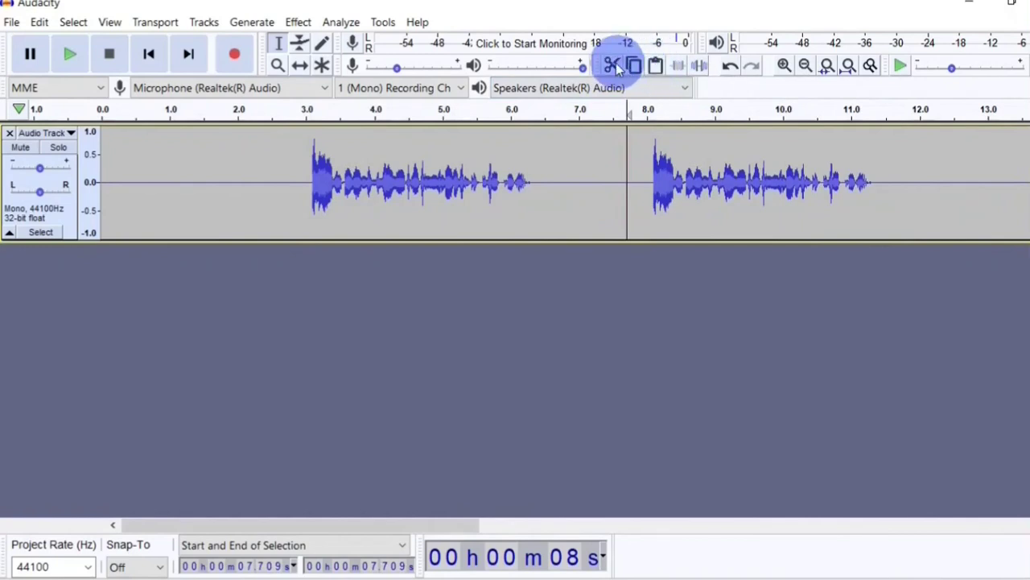
Step: Cut the pasted phrase between about 7.8 and 12.1 seconds, paste it at about 16.8 seconds, and undo these edits
drag(629, 182, 922, 182)
click(616, 67)
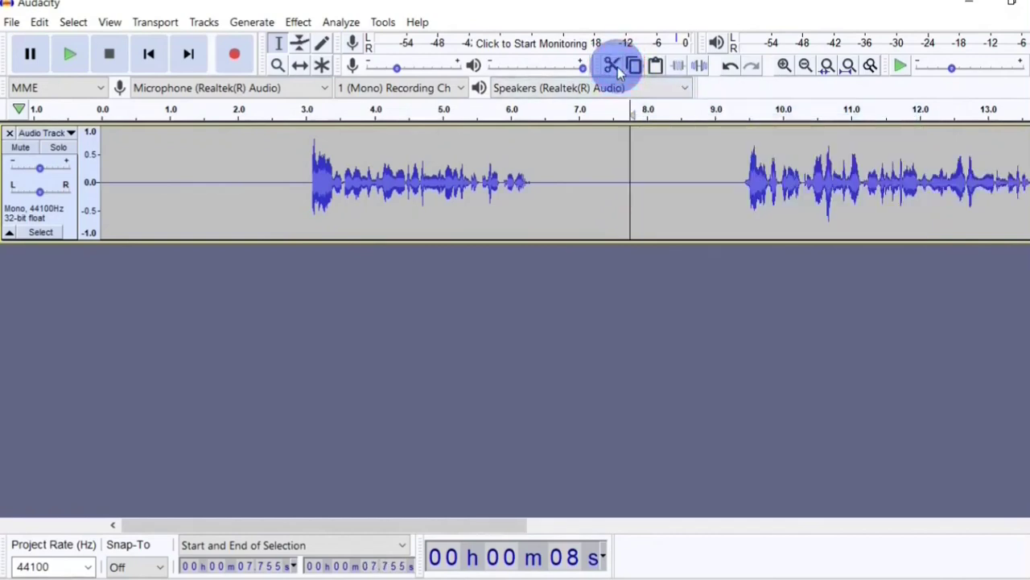
drag(331, 525, 564, 527)
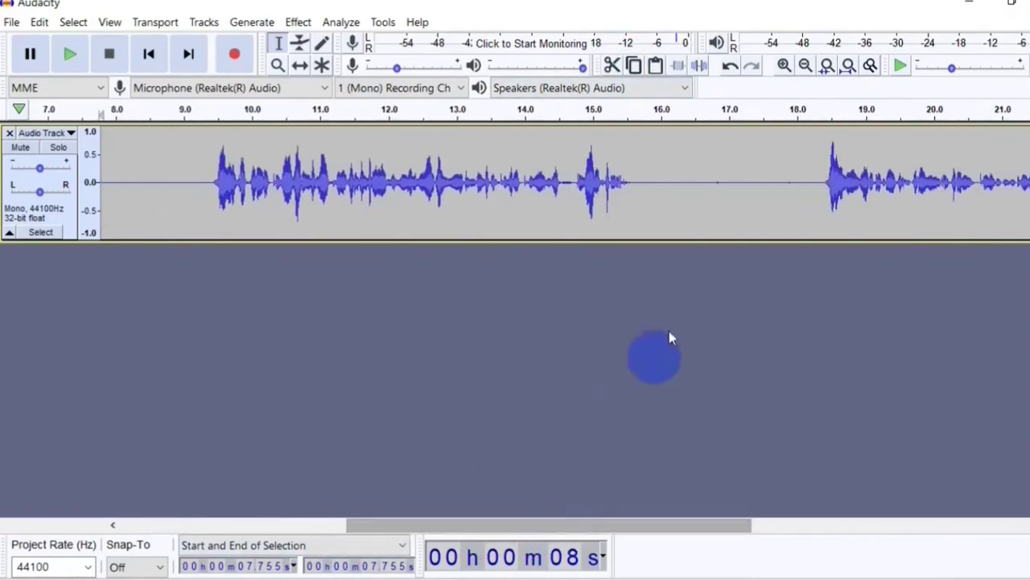
double_click(717, 182)
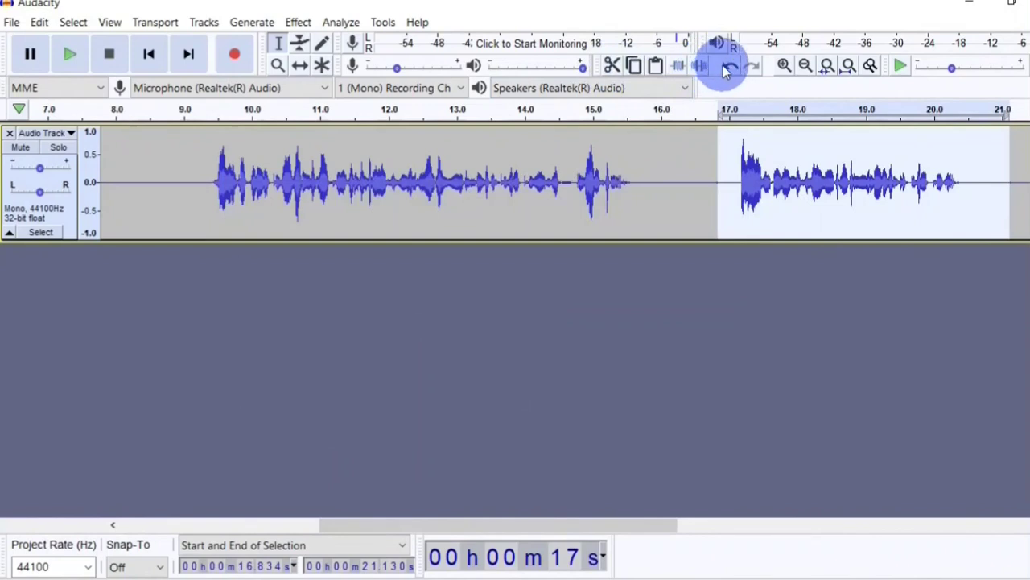
click(729, 68)
click(748, 69)
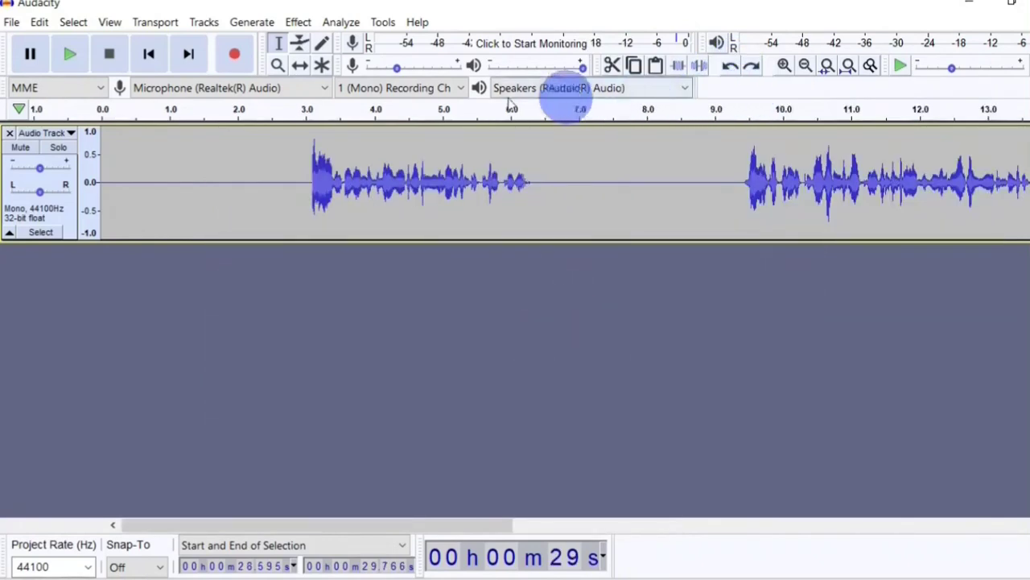
Step: Examine the first phrase's waveform around 4.5 seconds at several magnifications with the Zoom tool
click(277, 65)
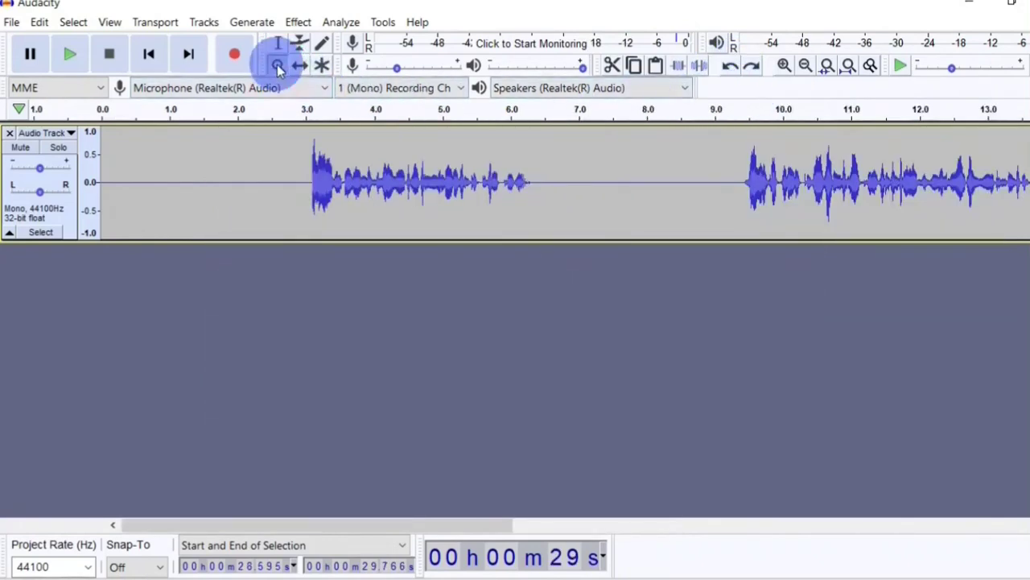
click(431, 177)
triple_click(431, 178)
right_click(431, 178)
right_click(430, 178)
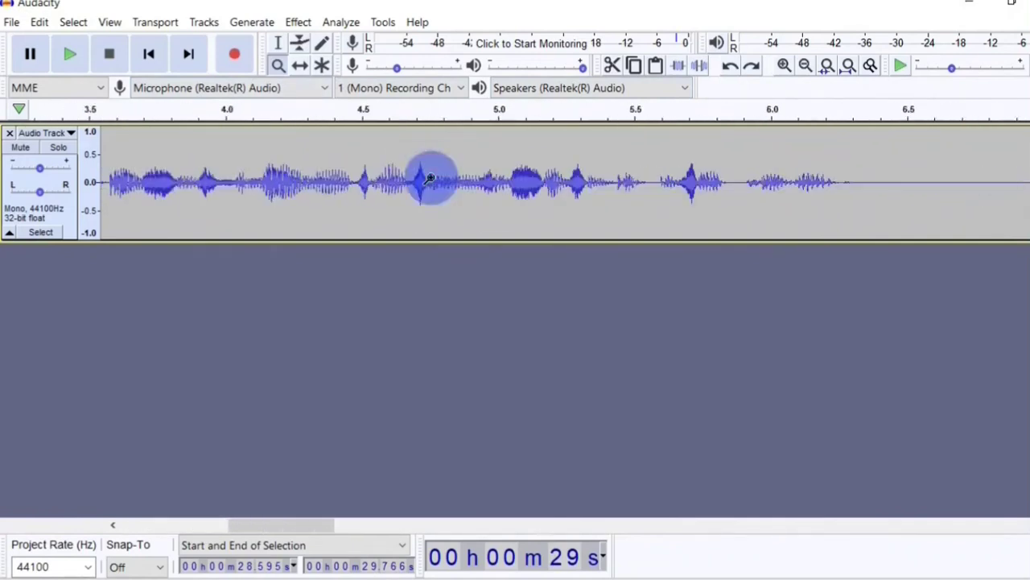
right_click(431, 178)
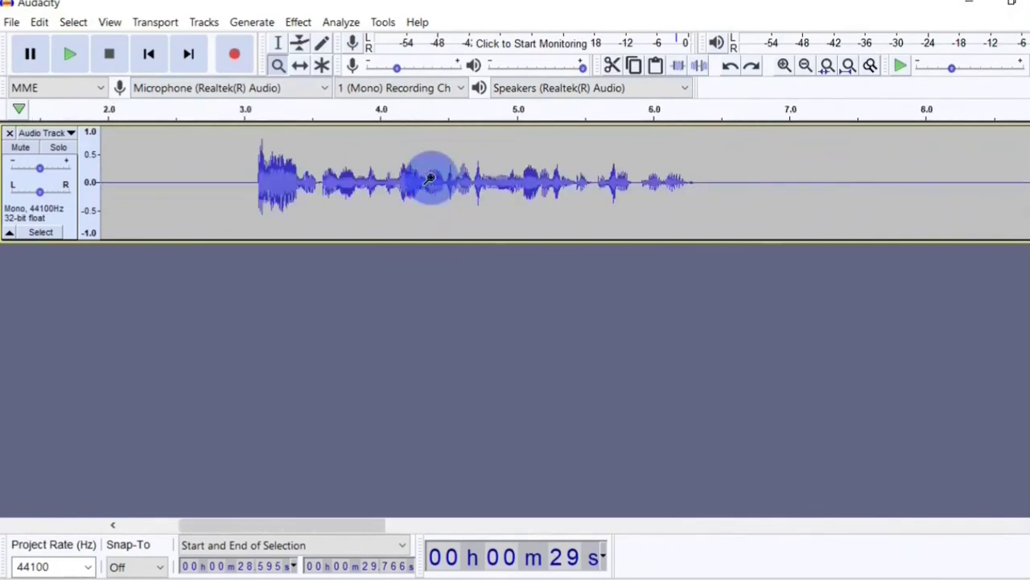
click(431, 178)
double_click(431, 178)
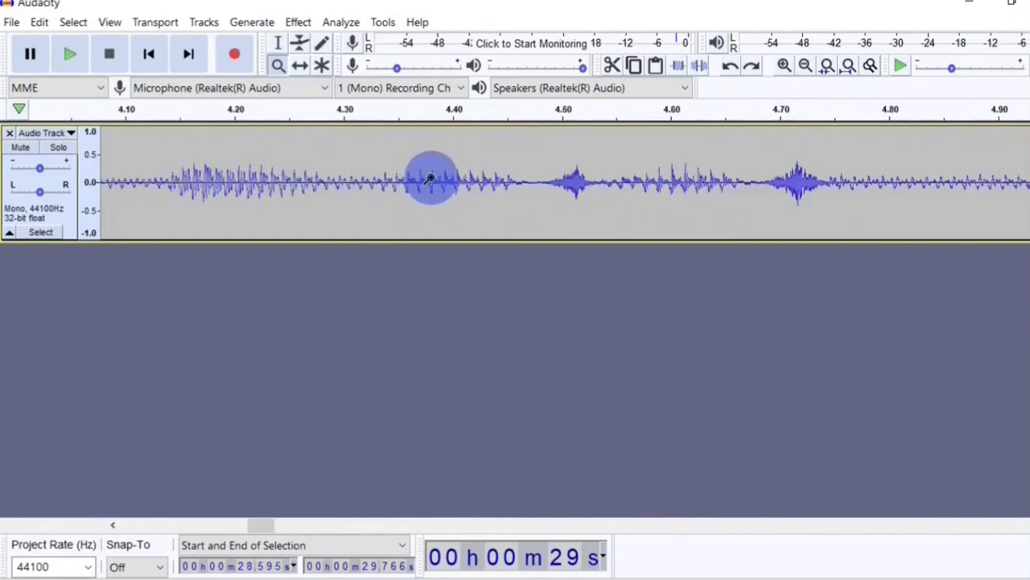
right_click(431, 178)
double_click(431, 178)
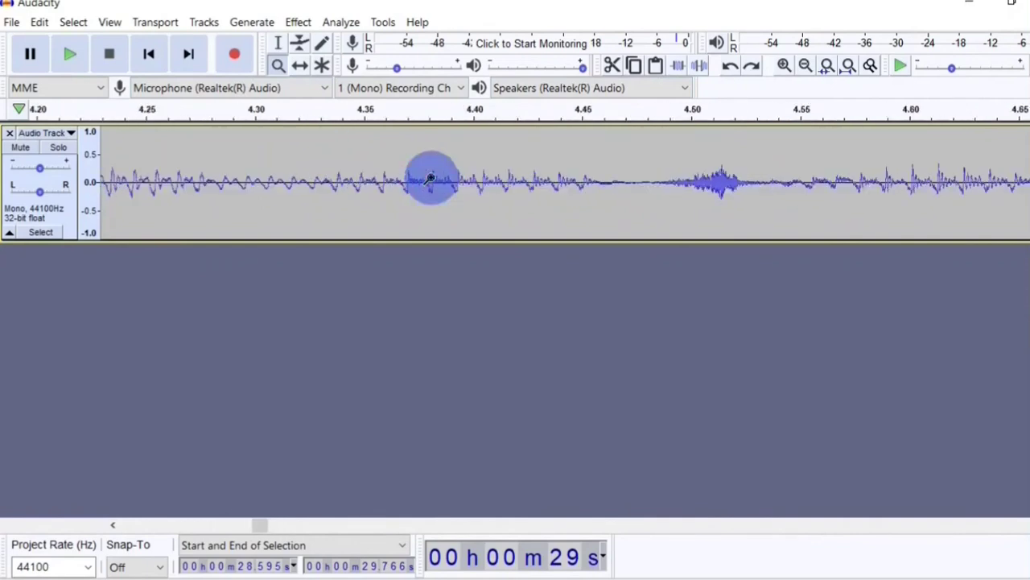
right_click(430, 178)
right_click(431, 178)
right_click(431, 178)
right_click(431, 178)
right_click(431, 178)
right_click(430, 178)
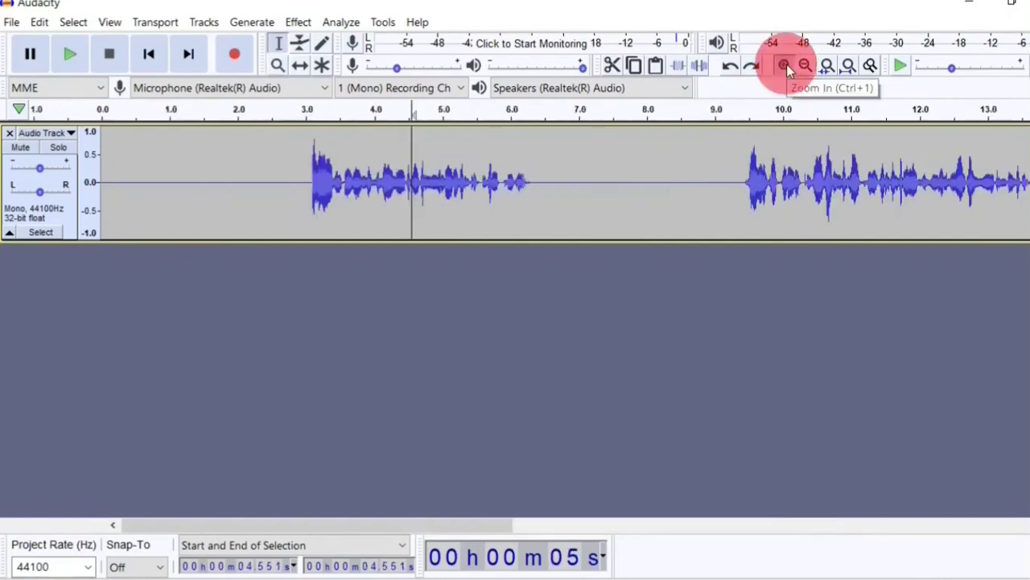
Step: Magnify the waveform around the cursor at about 4.55 seconds, and return to the wider track view
click(786, 66)
click(786, 66)
click(786, 66)
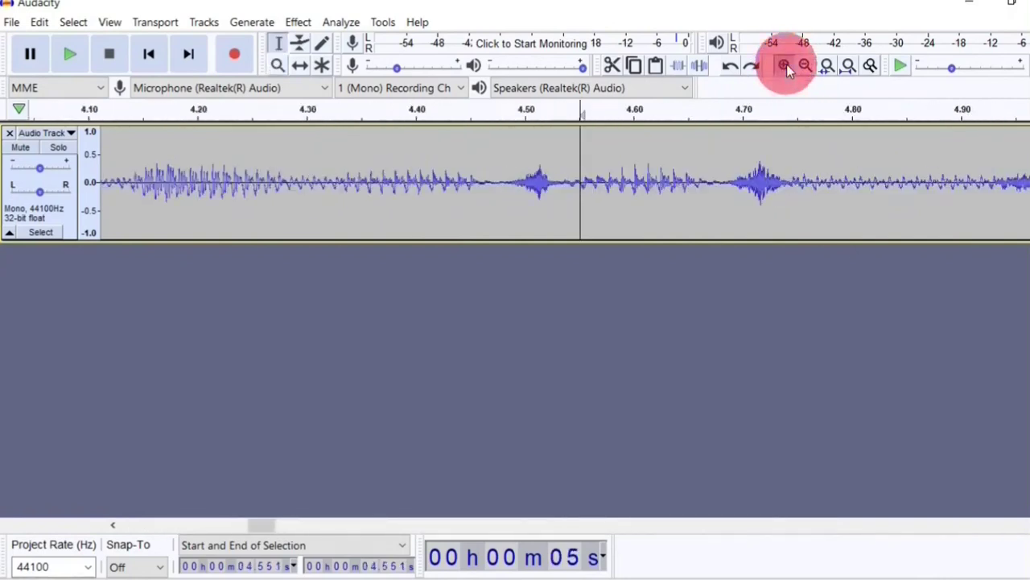
click(787, 64)
click(808, 66)
click(809, 66)
click(812, 66)
click(812, 67)
click(812, 66)
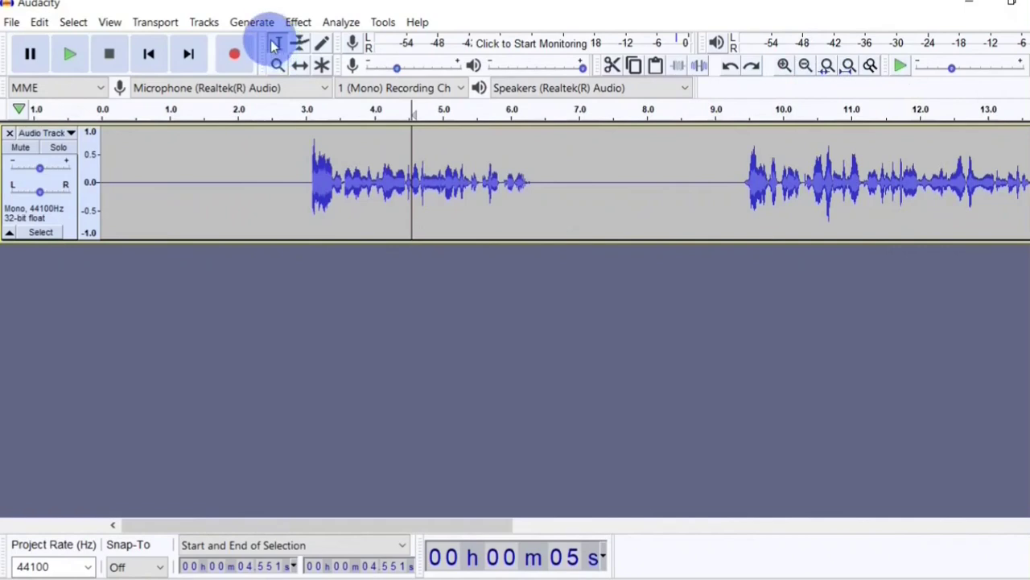
Step: Fit the selection from about 2.9 to 7.3 seconds to the window width, fit the whole project, and clear the selection
drag(299, 168, 597, 179)
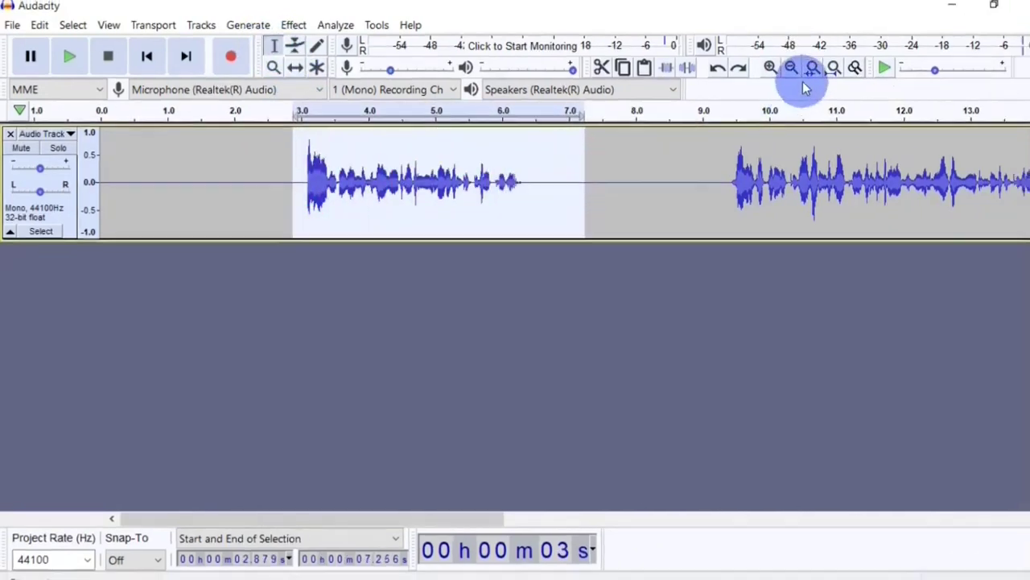
click(825, 68)
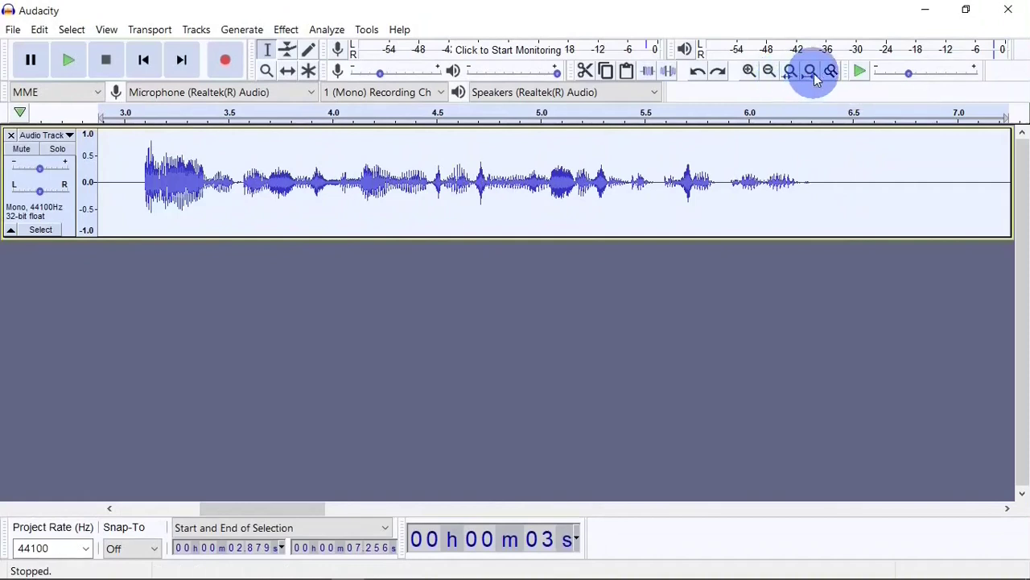
click(814, 73)
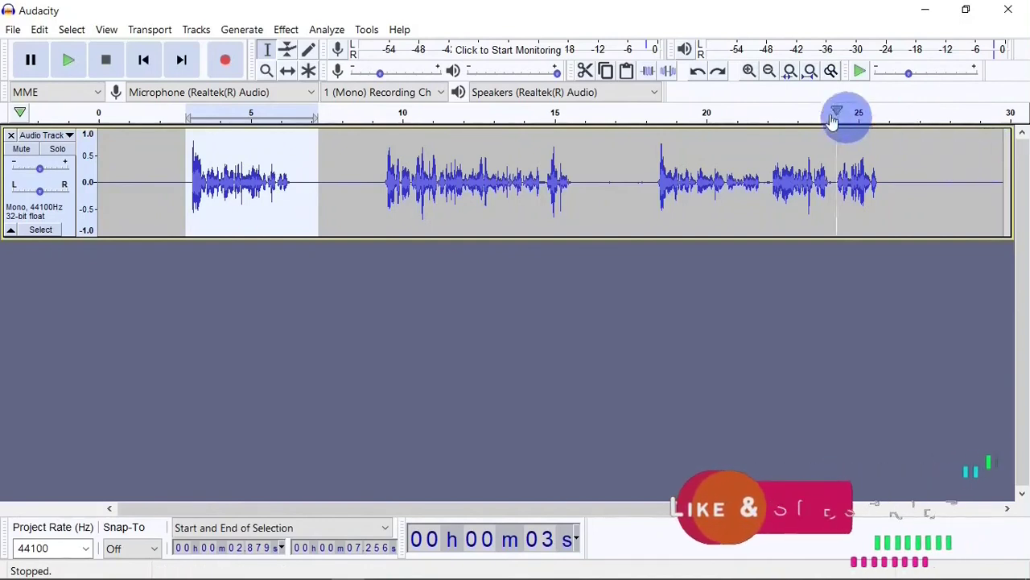
click(292, 202)
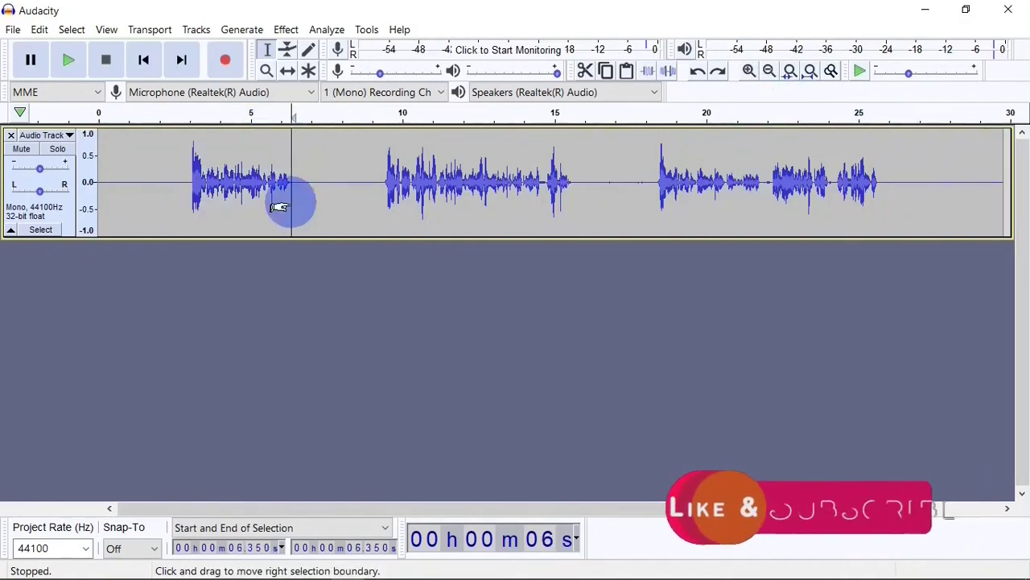
Step: Magnify the first phrase near 4.366 seconds with the Zoom tool to examine the individual audio samples
click(268, 72)
click(231, 185)
click(229, 187)
click(232, 186)
click(232, 186)
click(232, 186)
click(232, 186)
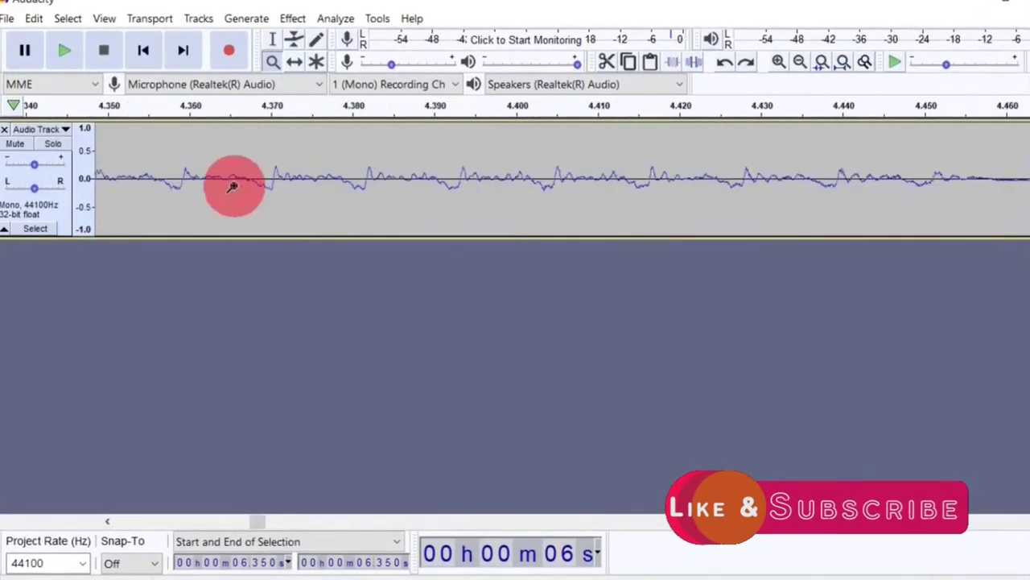
click(232, 186)
click(232, 186)
click(232, 186)
click(232, 186)
click(232, 186)
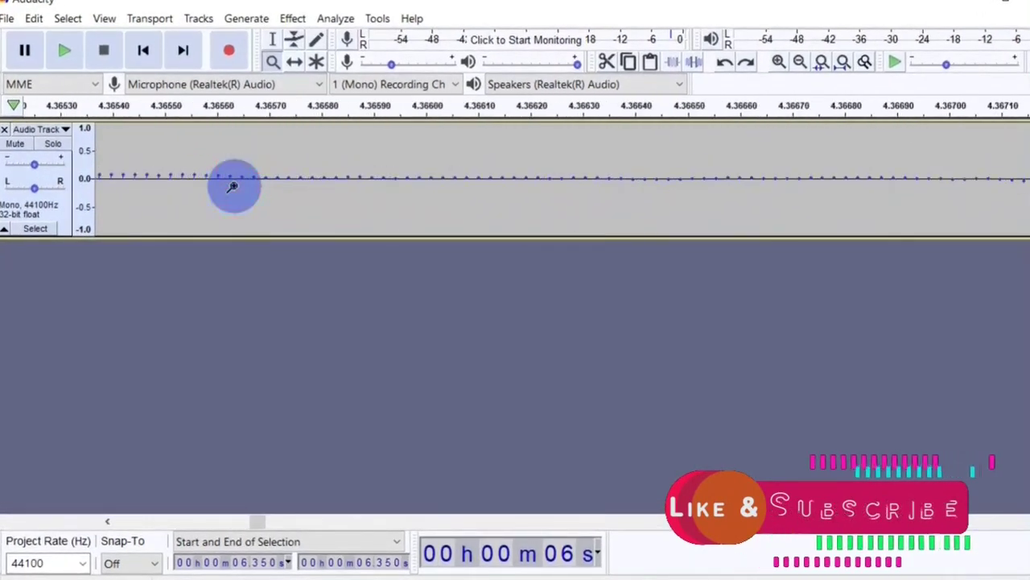
click(232, 186)
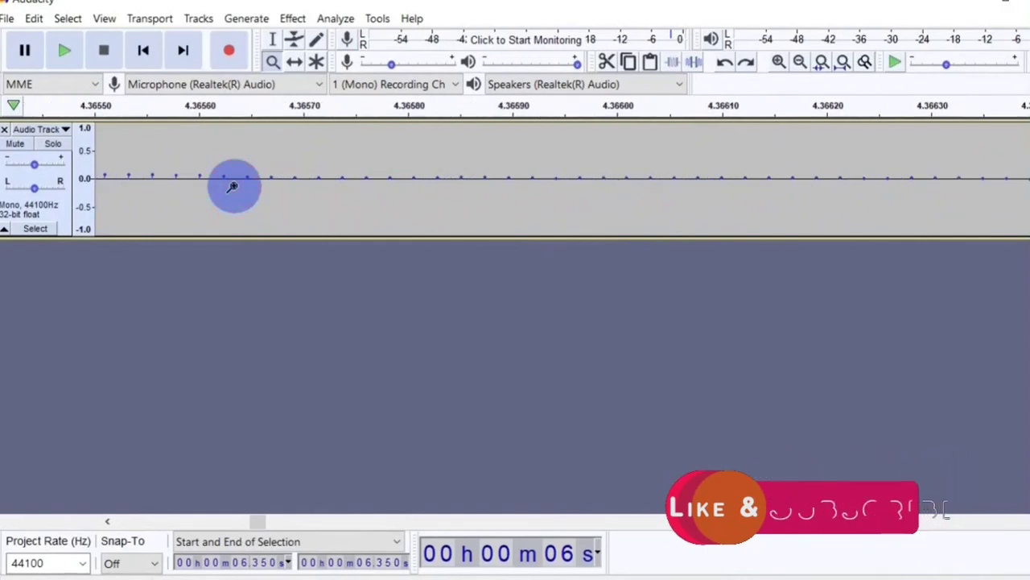
Step: Review the available project rates, keep 44100 Hz, and inspect the sample spacing near 4.366 seconds at maximum magnification
click(82, 564)
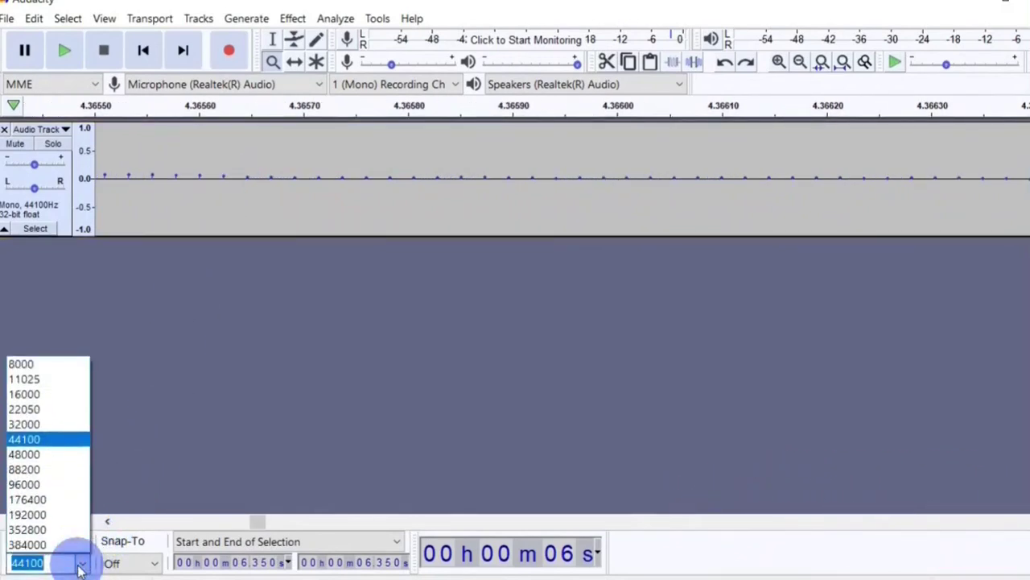
click(39, 441)
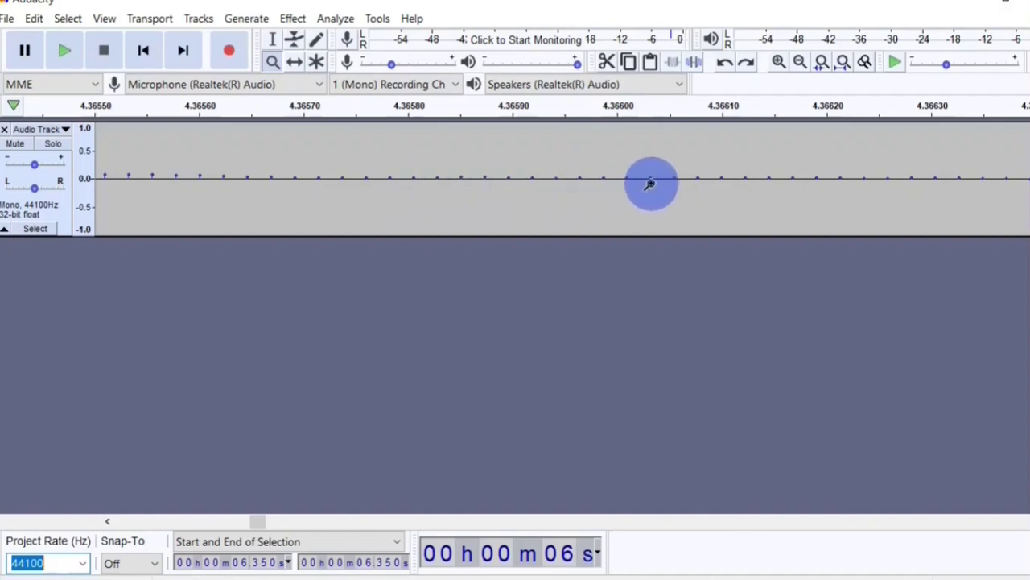
scroll(651, 181, up, 2)
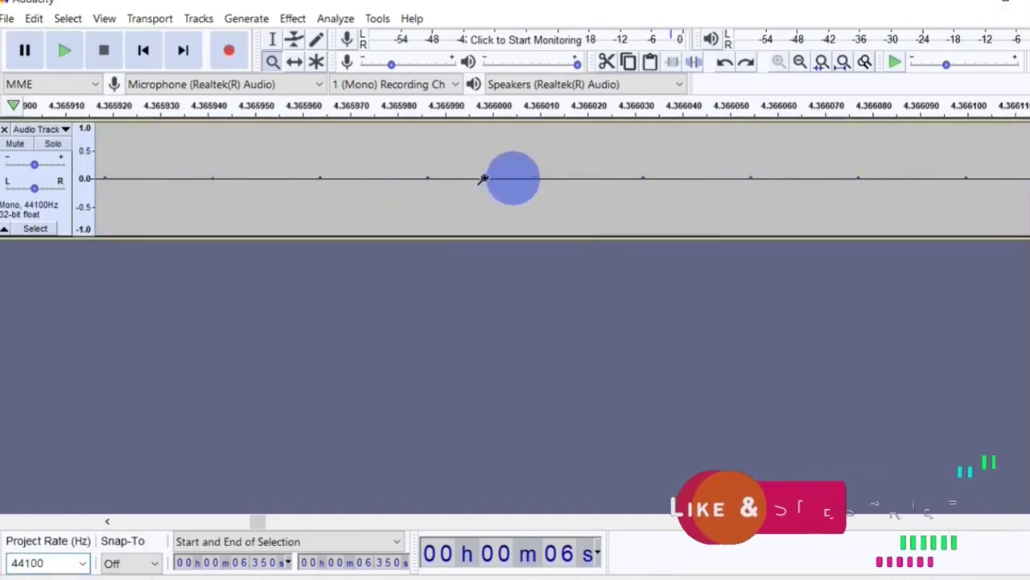
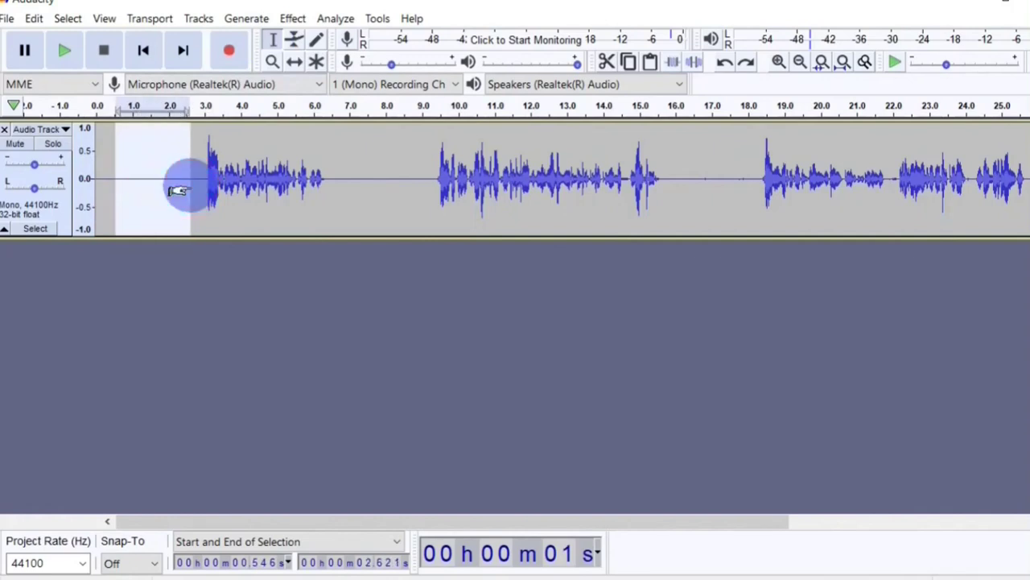
Step: Capture a Noise Reduction profile from the silent section between about 0.5 and 2.6 seconds
click(292, 18)
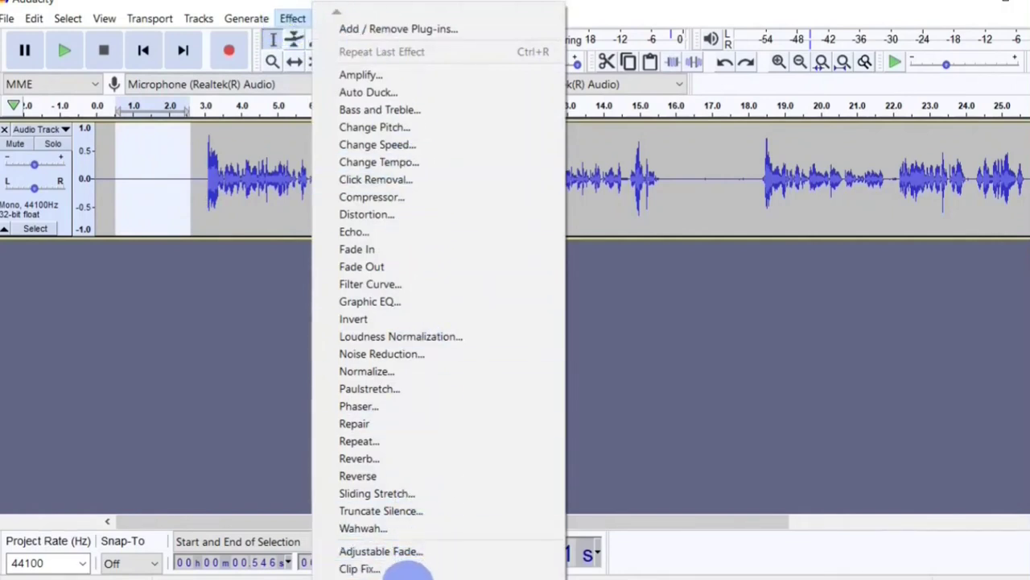
scroll(412, 569, down, 2)
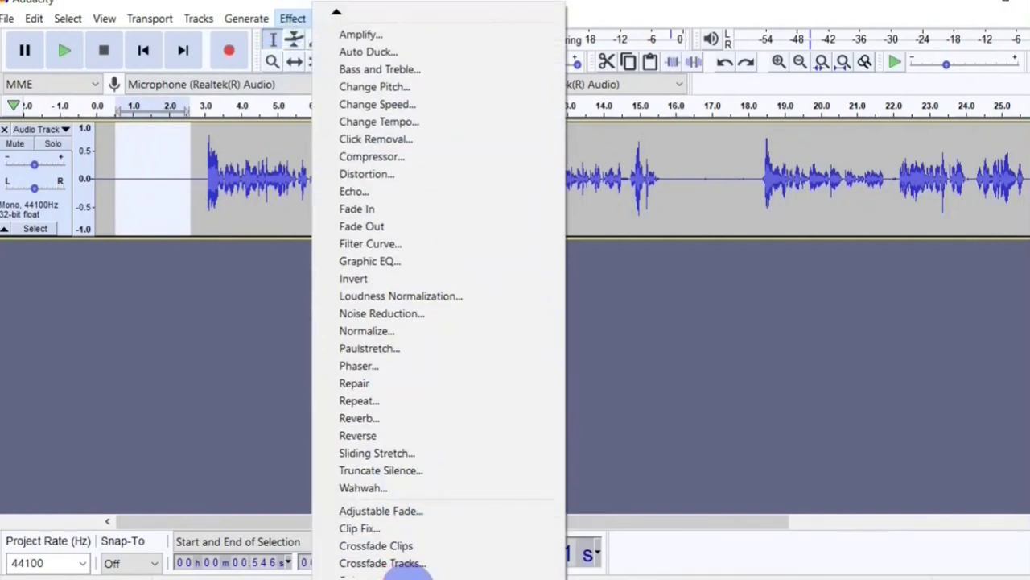
scroll(412, 568, down, 2)
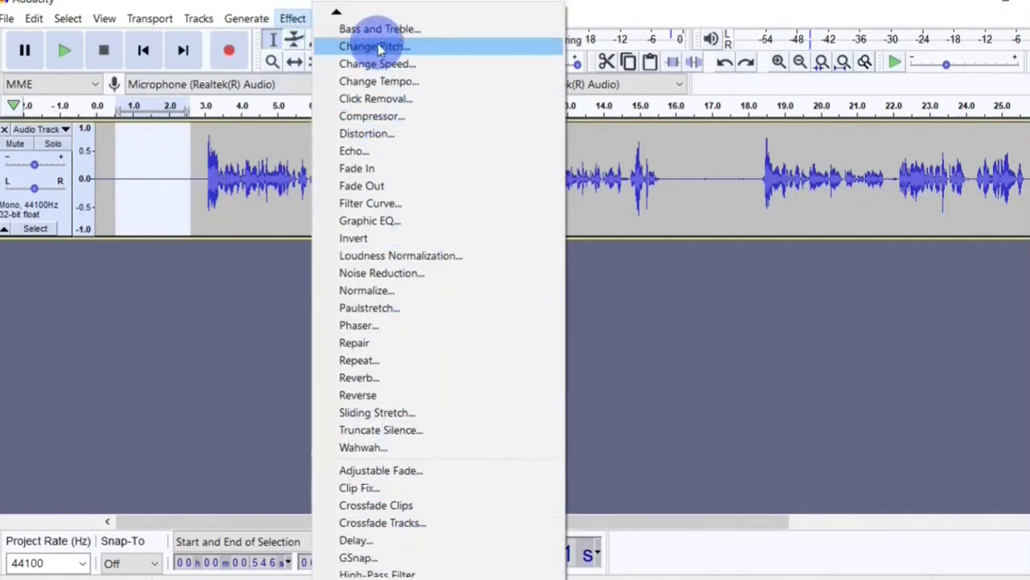
scroll(373, 20, up, 2)
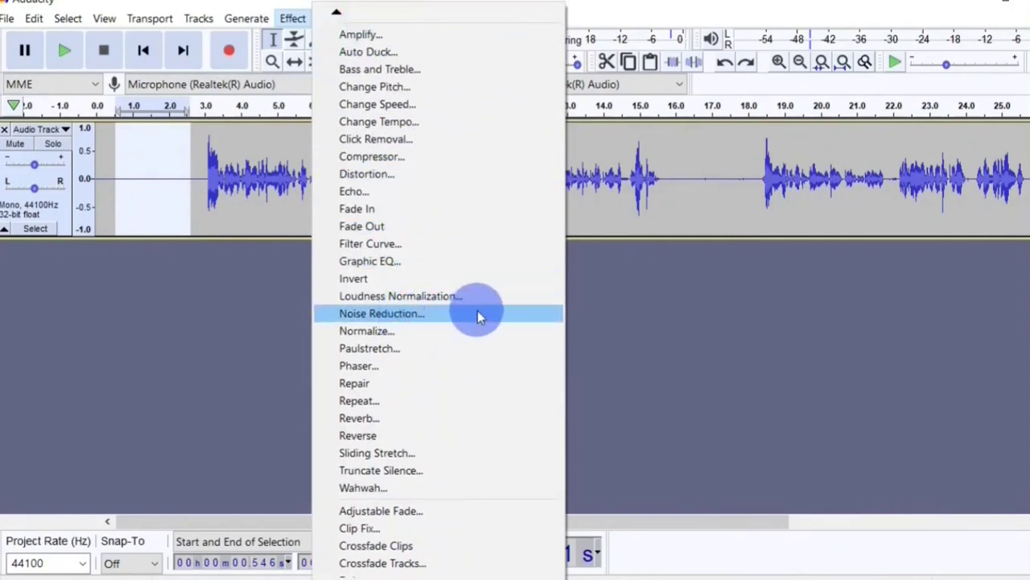
click(437, 315)
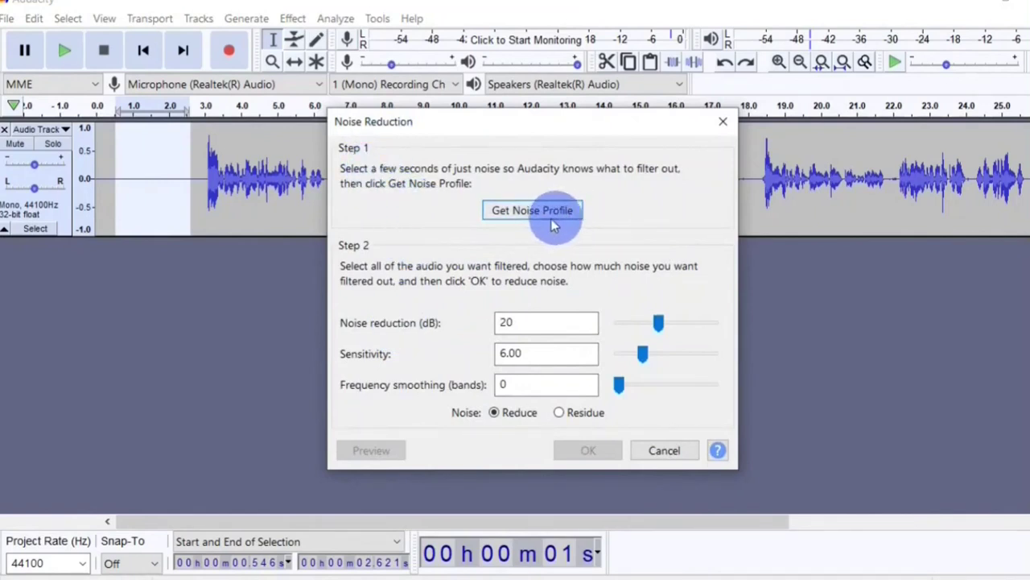
double_click(524, 353)
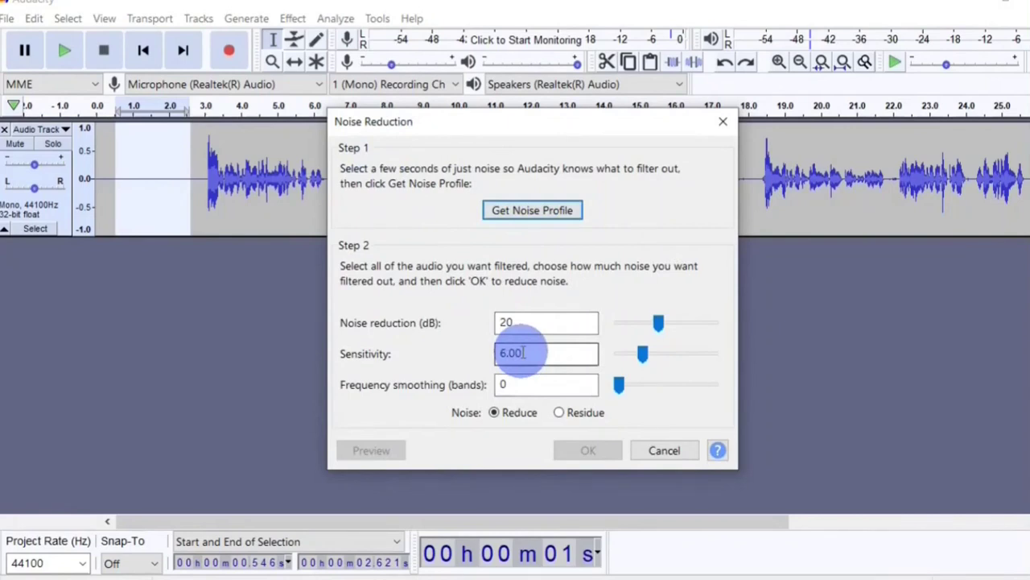
click(537, 211)
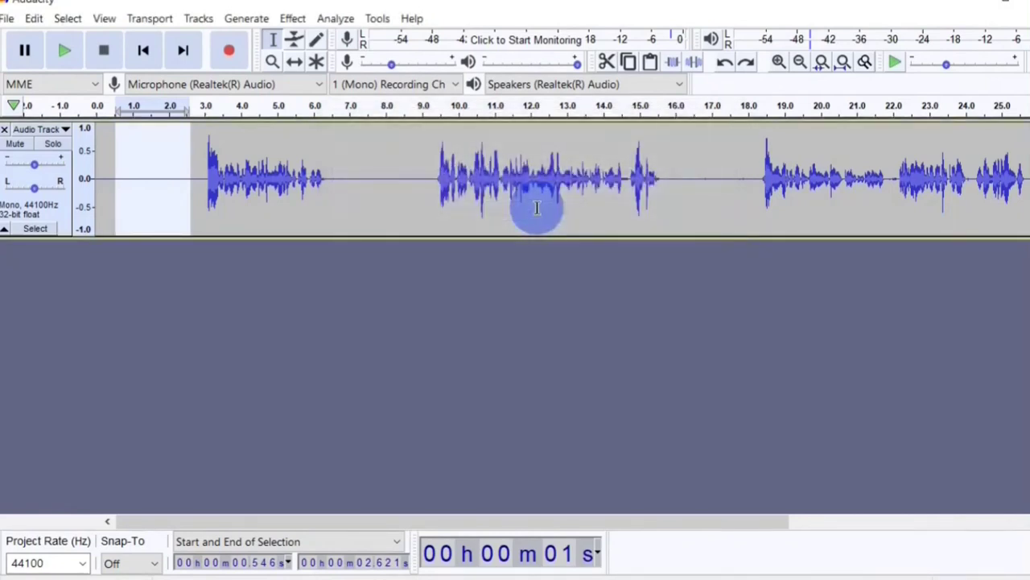
Step: Apply Noise Reduction to the entire voice track with 20 dB reduction, sensitivity 6.00 and 0 frequency smoothing bands
click(397, 190)
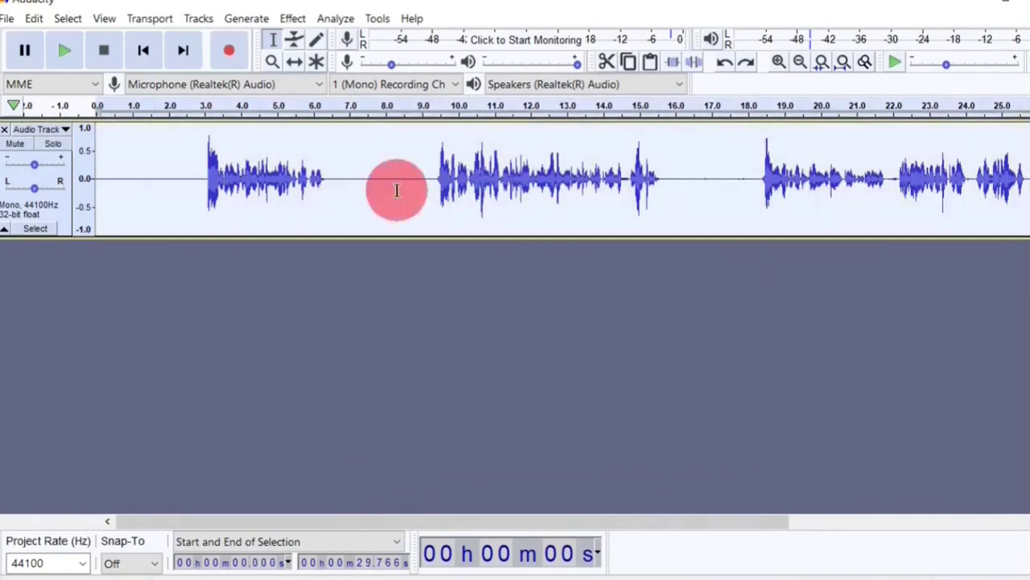
key(ctrl+a)
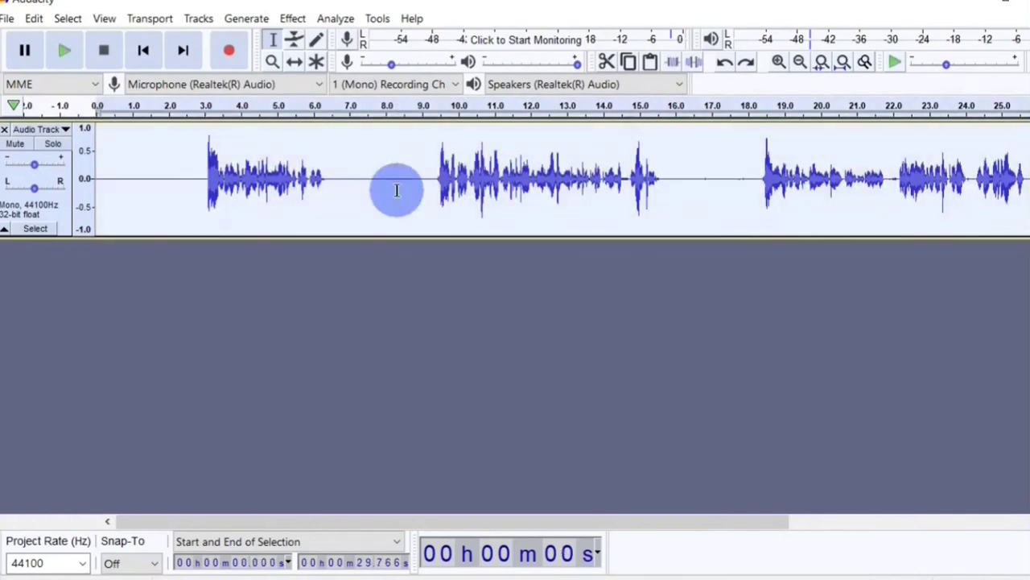
click(291, 19)
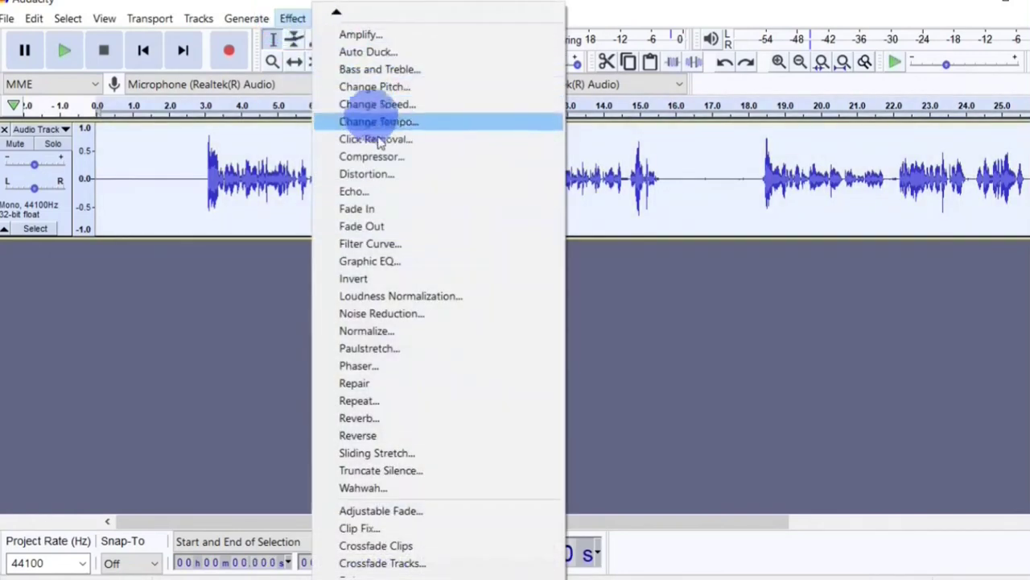
click(448, 313)
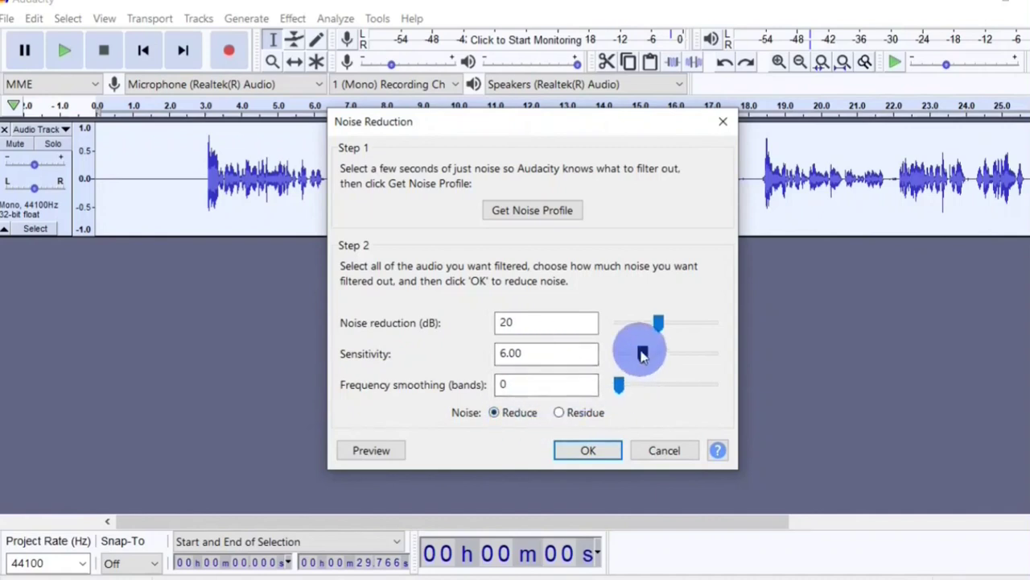
click(515, 420)
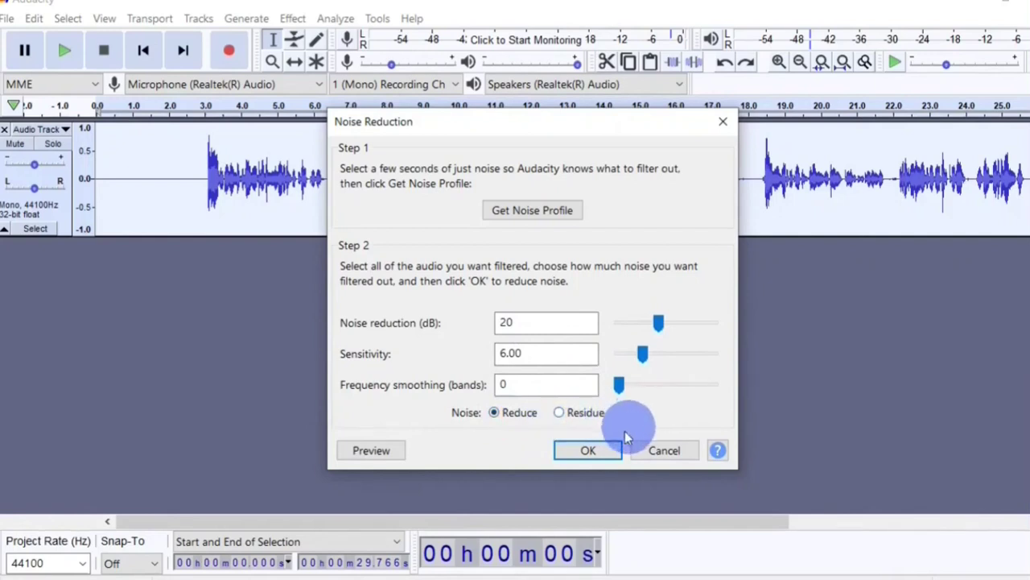
click(587, 451)
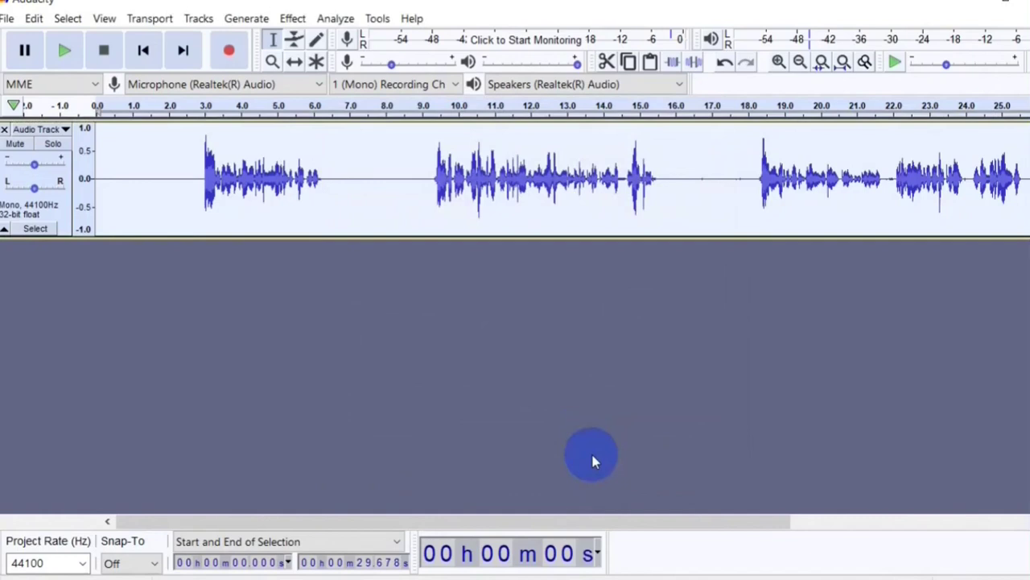
Step: Play the beginning of the noise-reduced voice track, stop, and clear the selection
key(space)
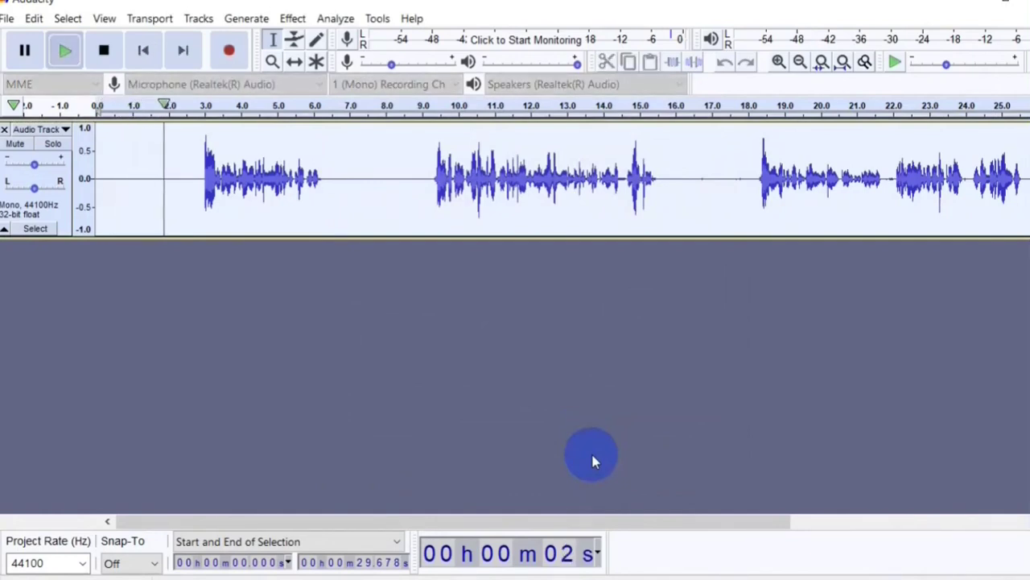
key(space)
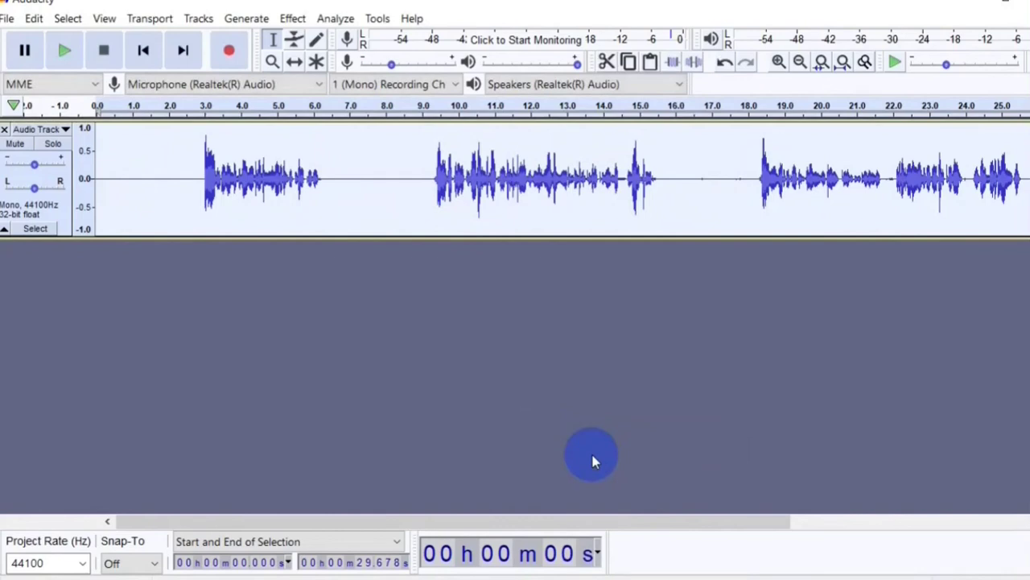
click(393, 145)
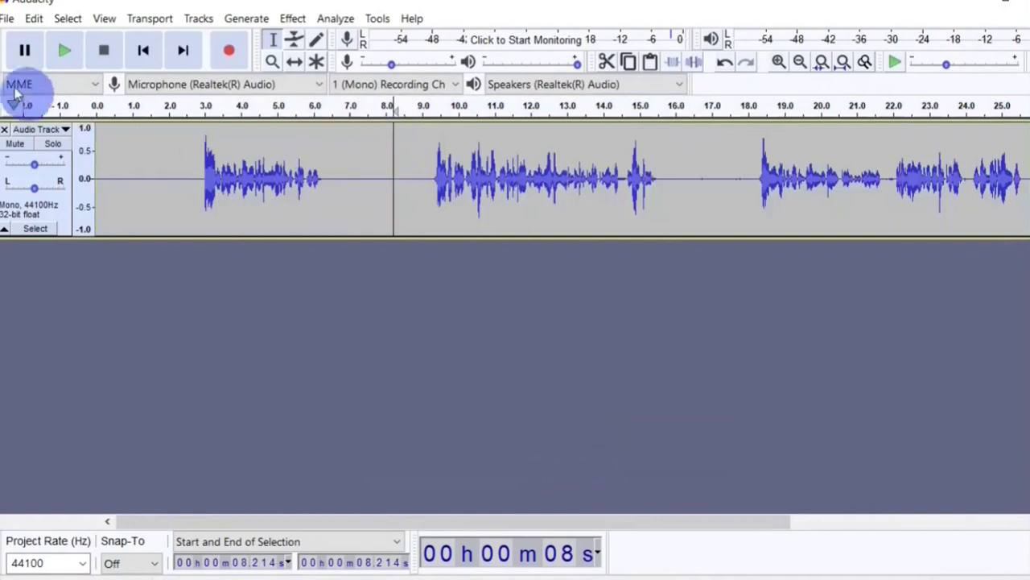
Step: Import the music file jazzy-abstract-beat-11254 from the Desktop as a second track
click(6, 18)
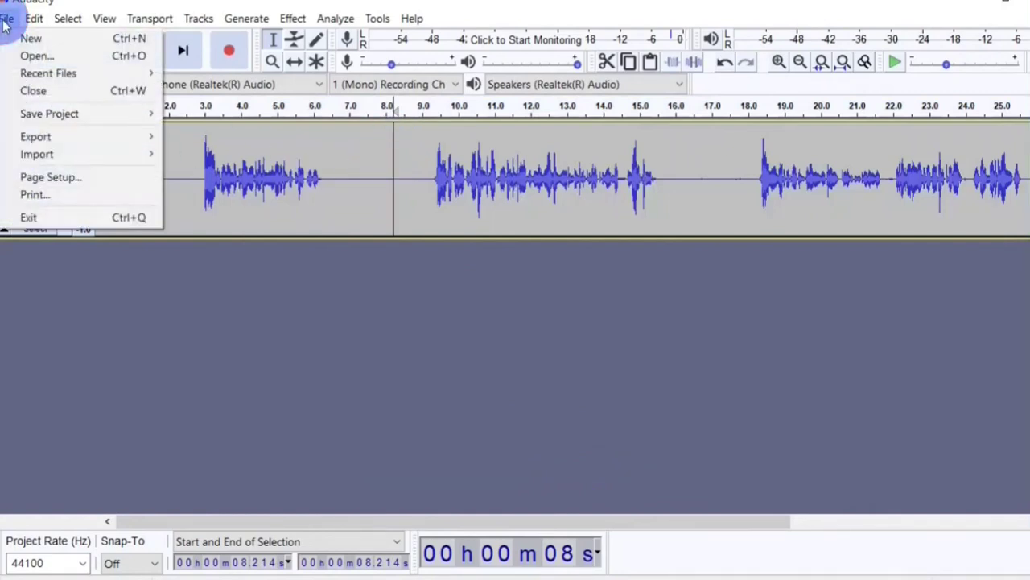
mouse_move(73, 157)
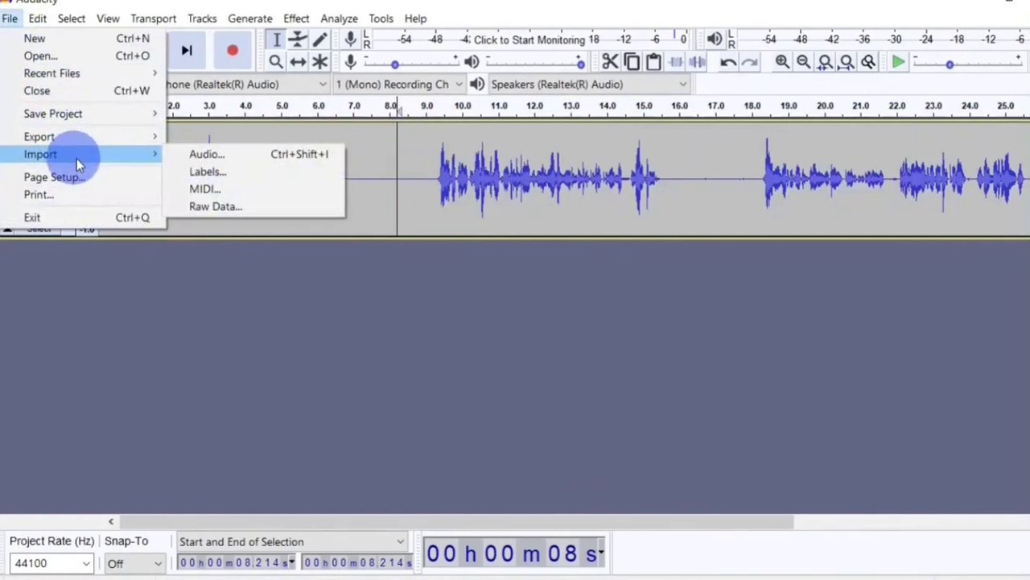
click(208, 152)
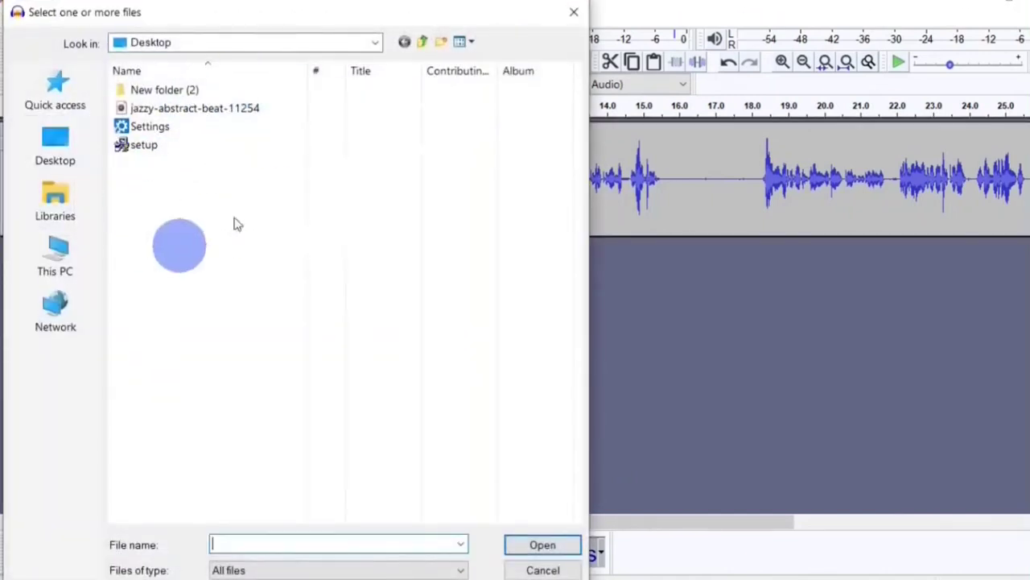
click(41, 160)
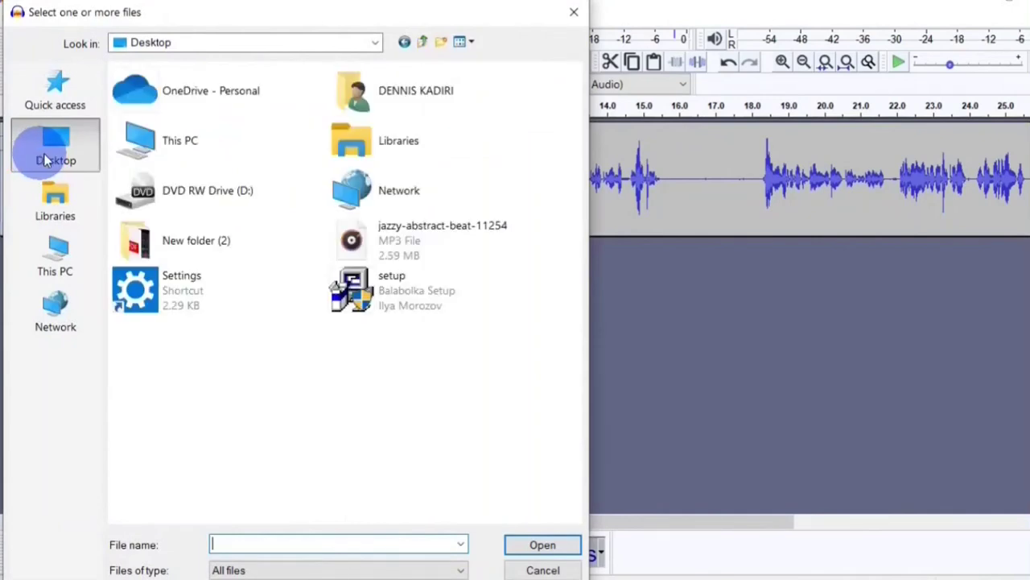
click(407, 233)
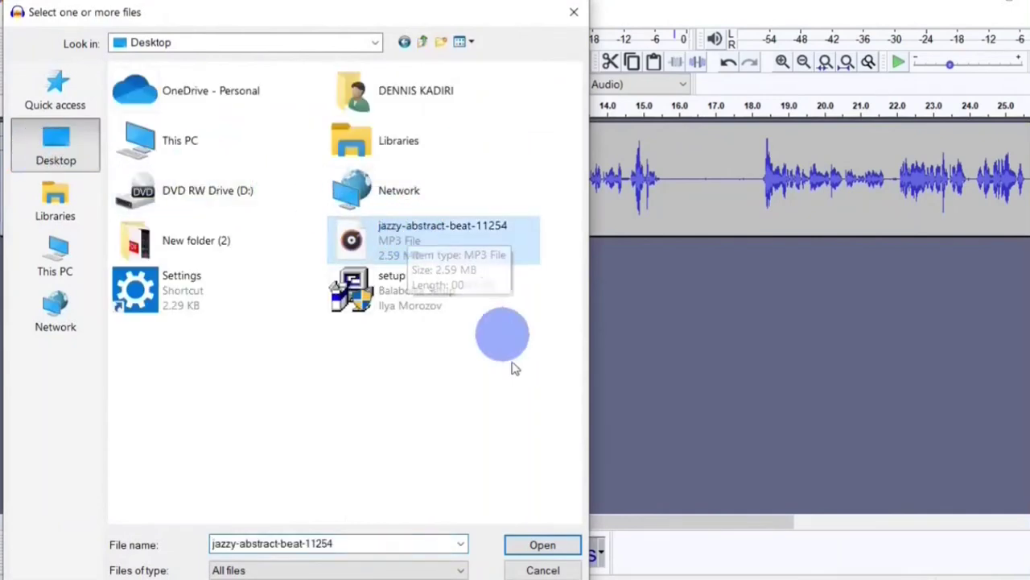
click(543, 546)
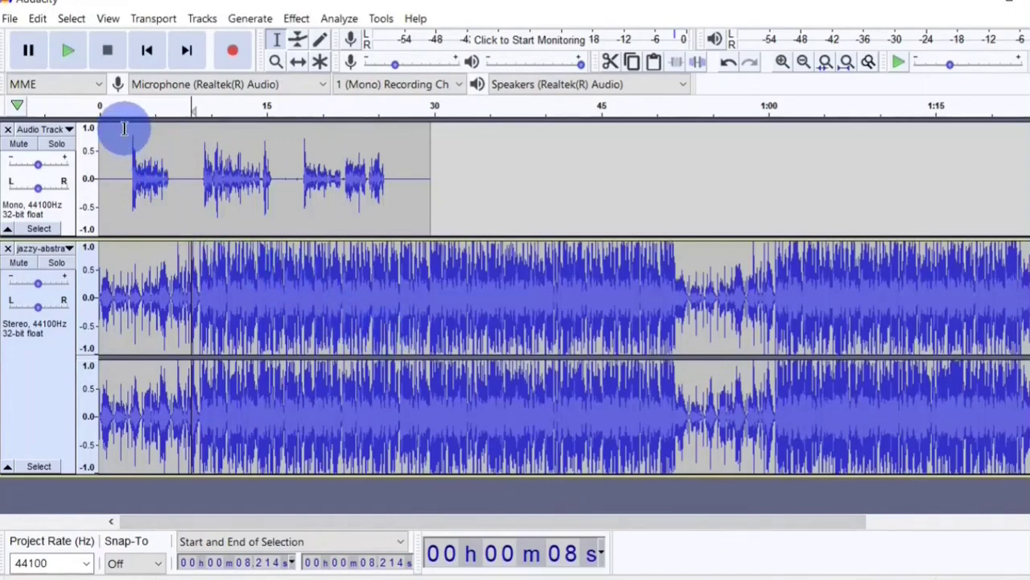
Step: Insert about 4 seconds of silence at the start of the voice track and play both tracks together from the beginning
key(ctrl+z)
click(67, 52)
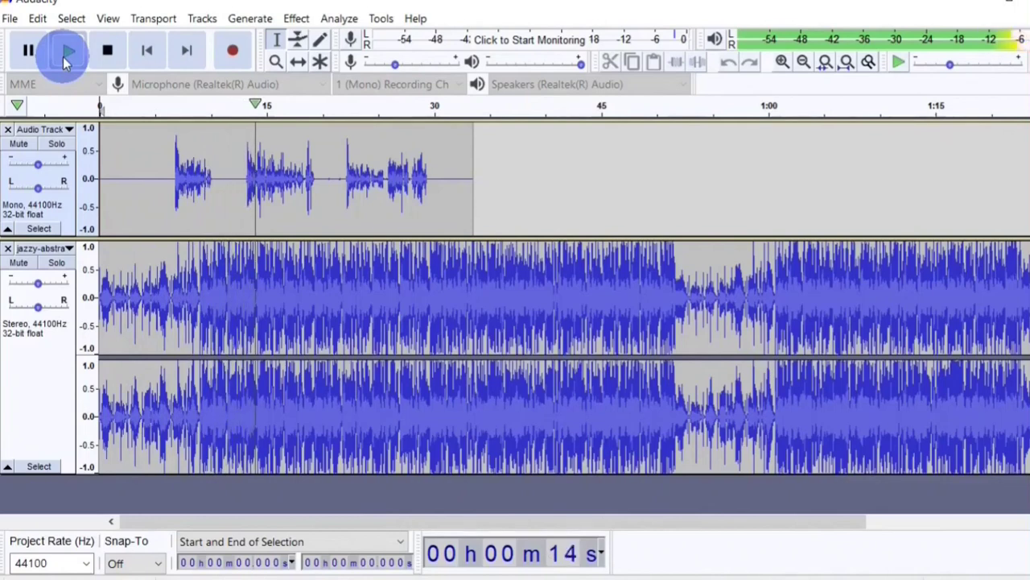
click(67, 55)
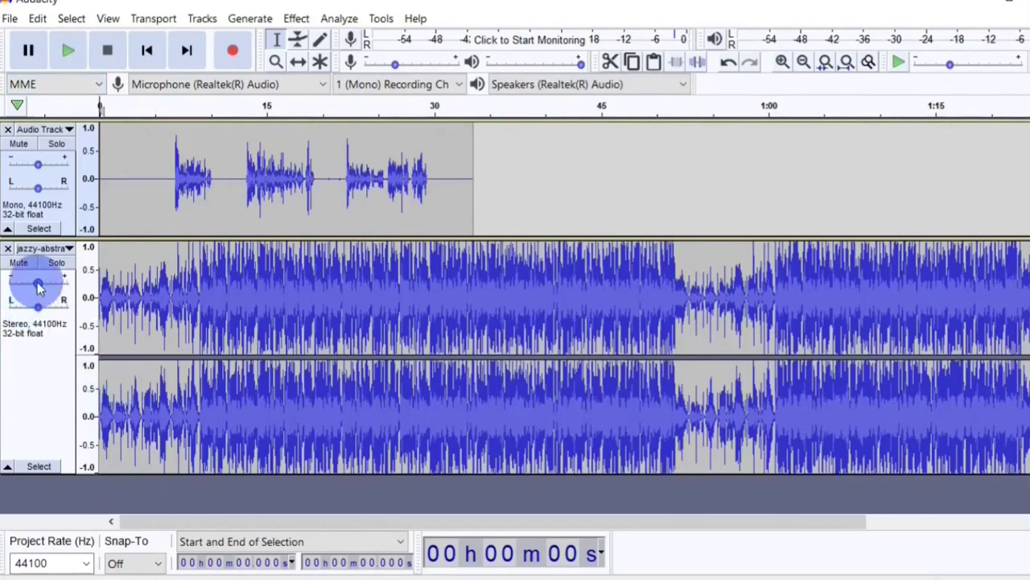
Step: Play the mix and adjust the music track's gain, trying it slightly louder and settling well below its default level
mouse_move(38, 288)
mouse_move(38, 288)
mouse_down()
mouse_move(15, 287)
mouse_move(78, 296)
mouse_move(46, 300)
mouse_up()
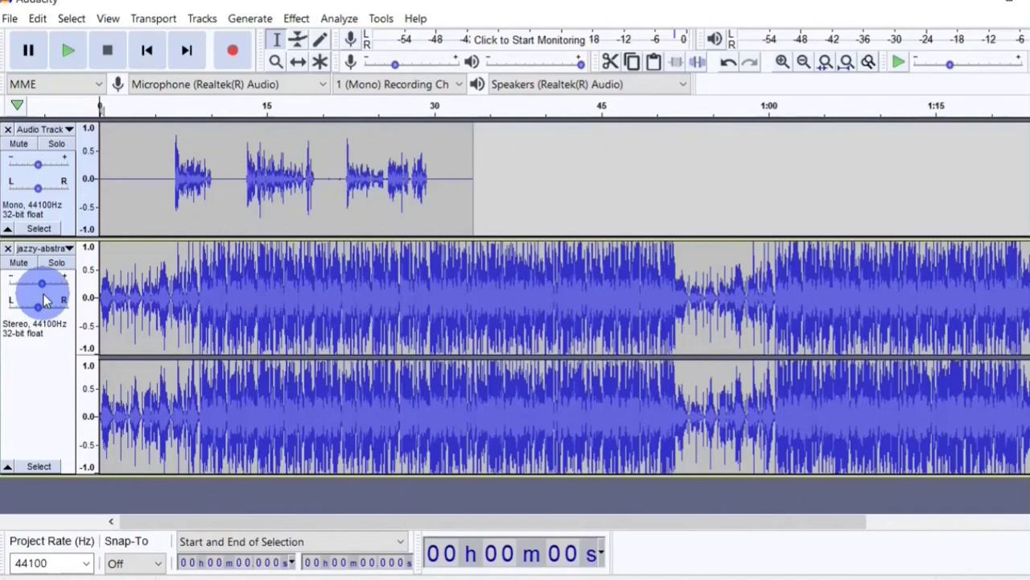
key(space)
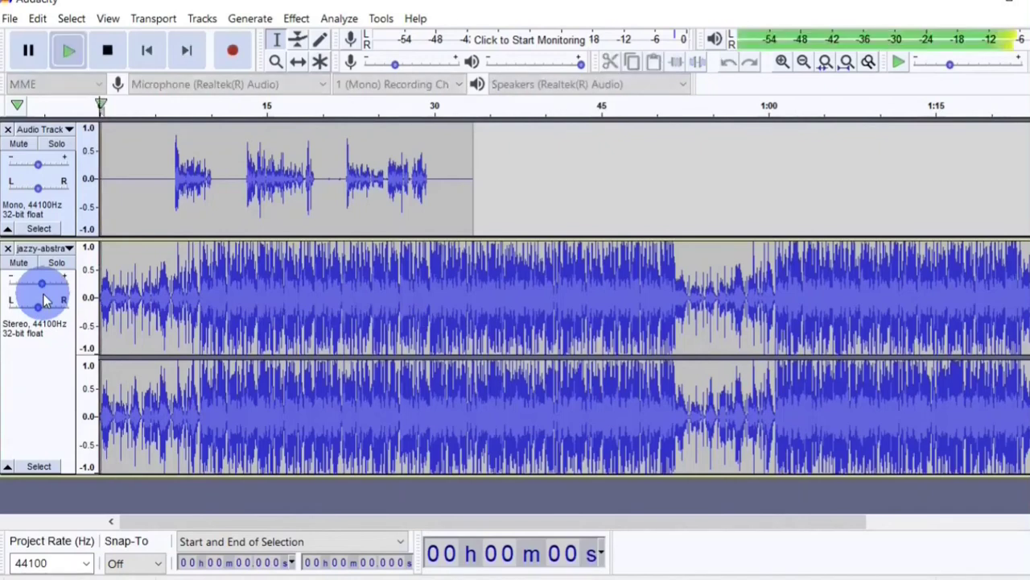
mouse_move(43, 288)
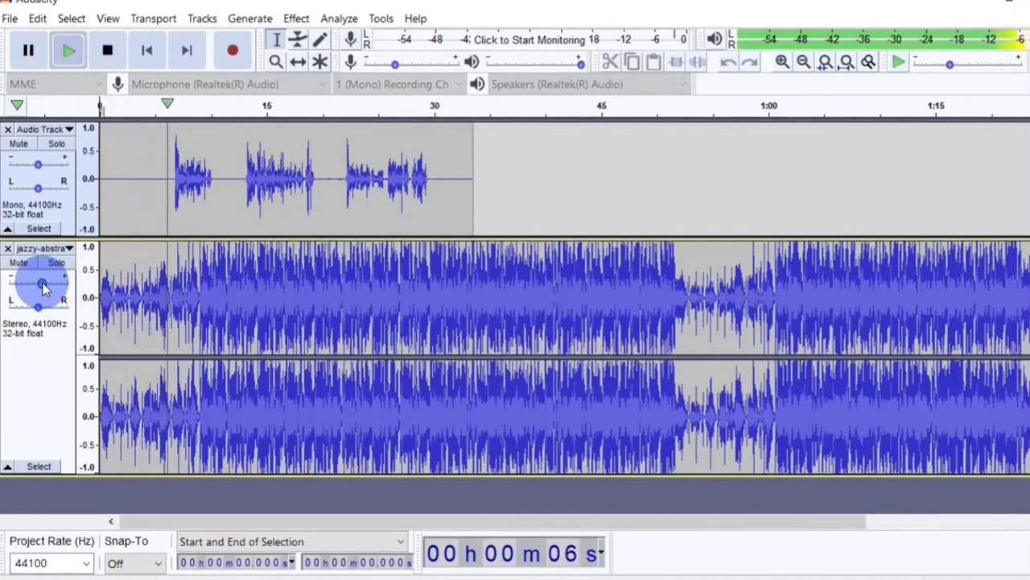
click(43, 289)
drag(43, 289, 16, 290)
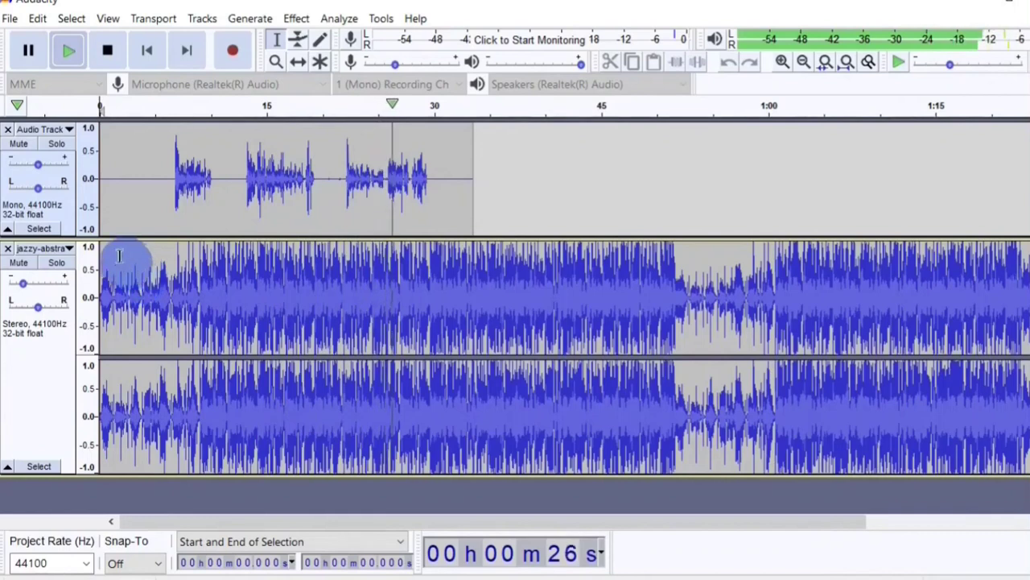
Step: Raise the gains of the voice and music tracks slightly and replay the mix from the beginning
drag(42, 171, 47, 167)
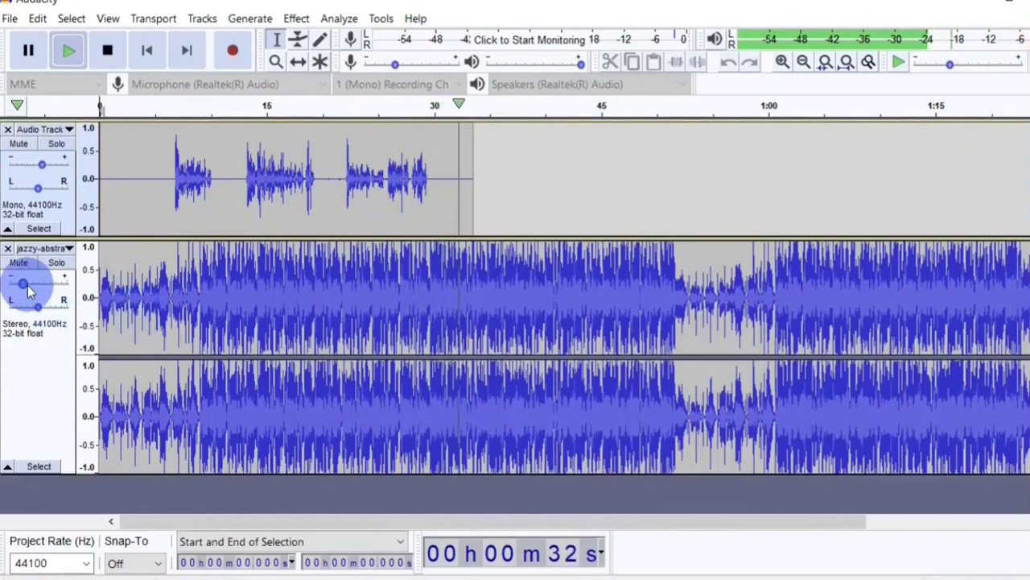
drag(25, 283, 35, 287)
key(space)
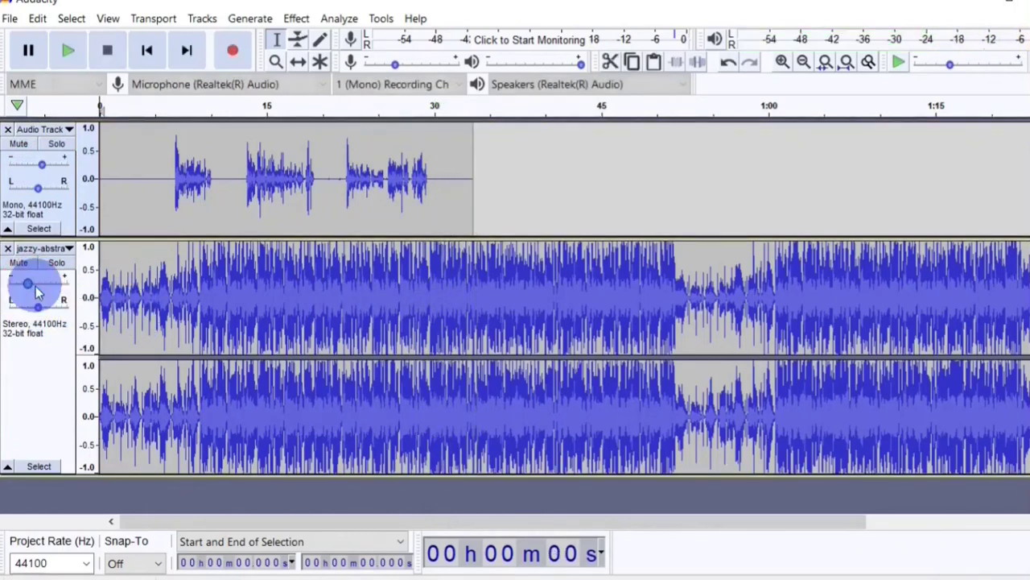
key(space)
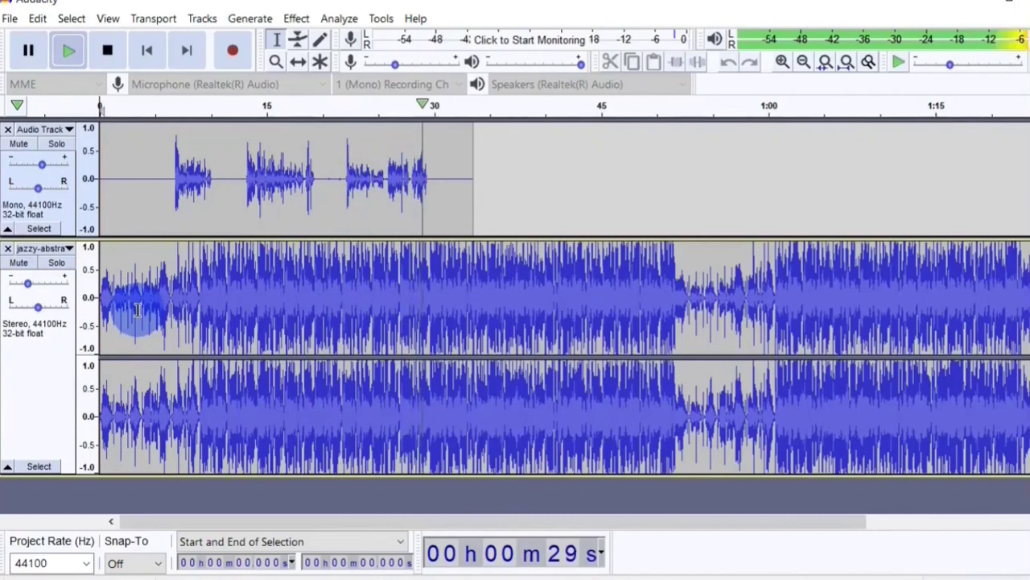
key(space)
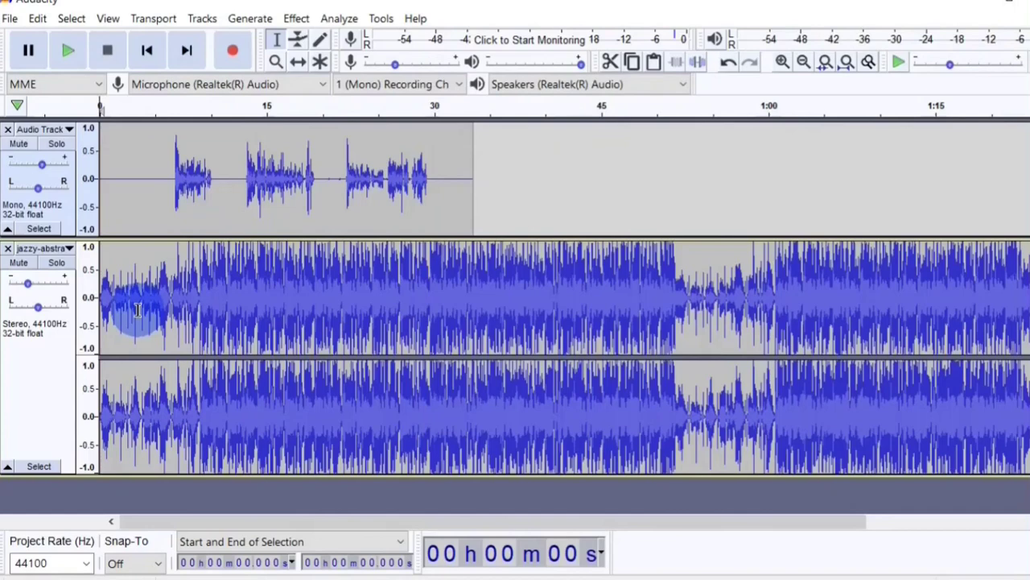
Step: Try out Mute and Solo on the music track, and solo the voice track so the music is silenced
click(19, 263)
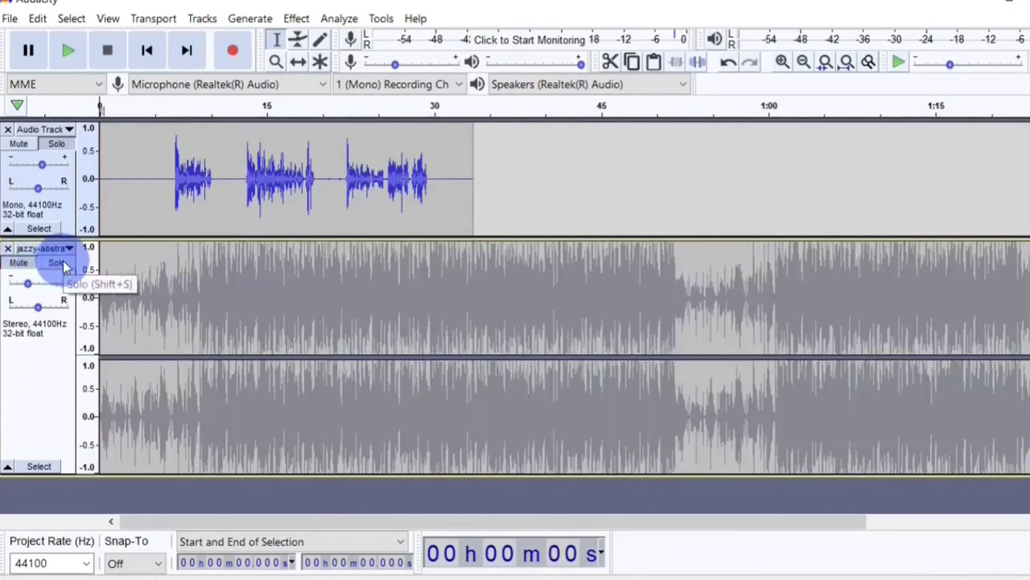
click(19, 264)
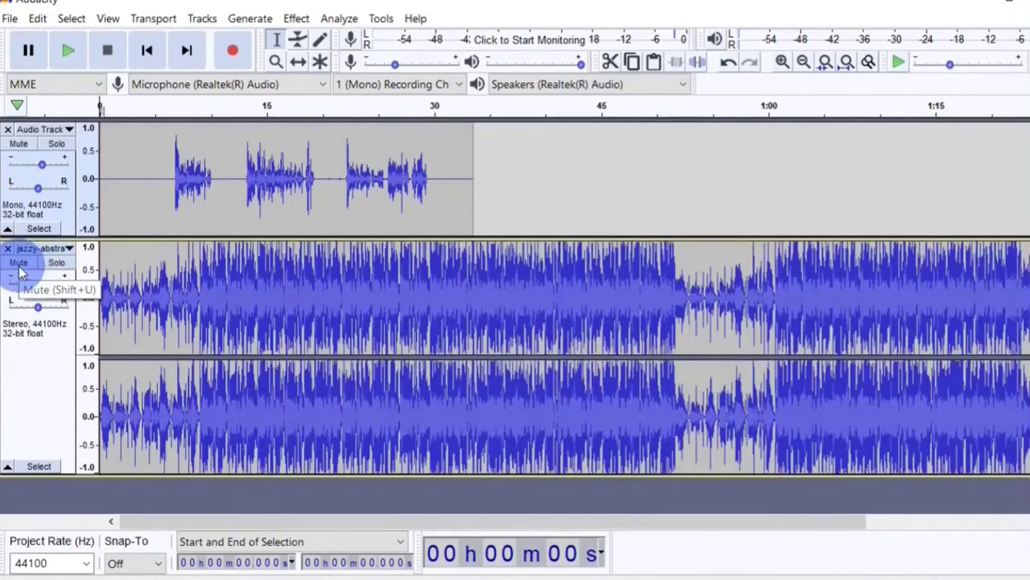
click(23, 276)
click(57, 265)
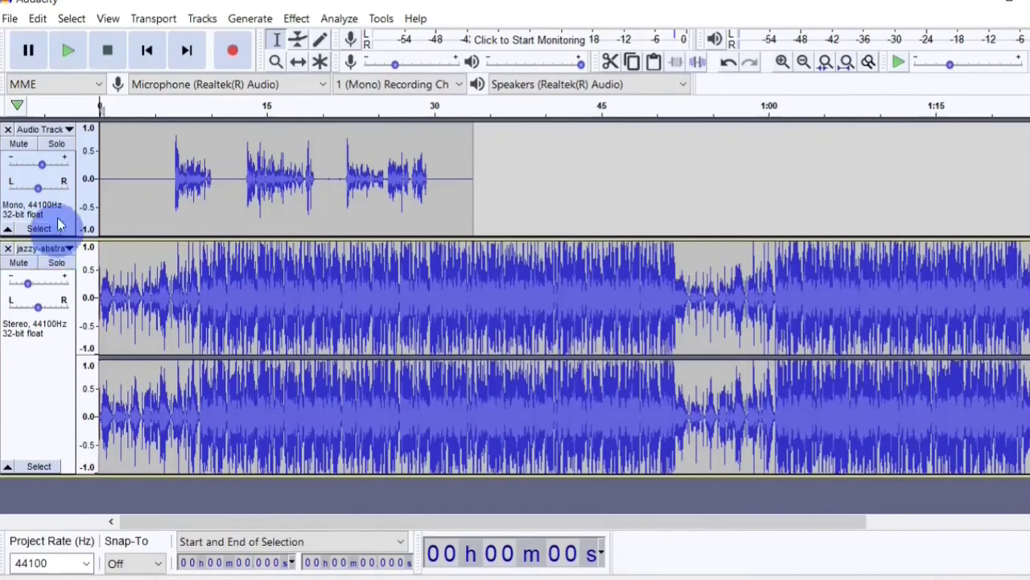
click(56, 144)
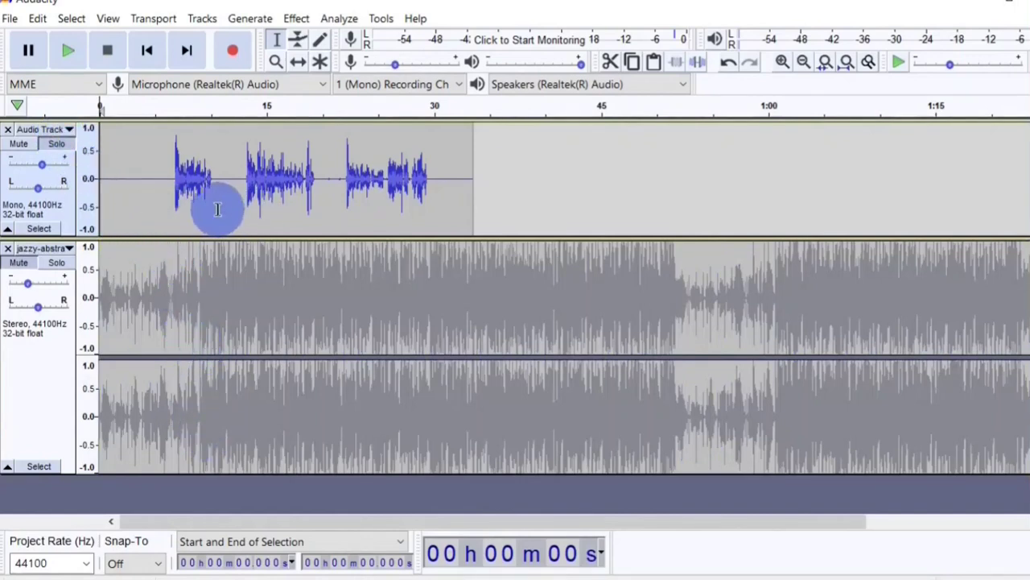
Step: Magnify the voice track's last phrases and play the section between about 25.9 and 27.9 seconds
click(276, 62)
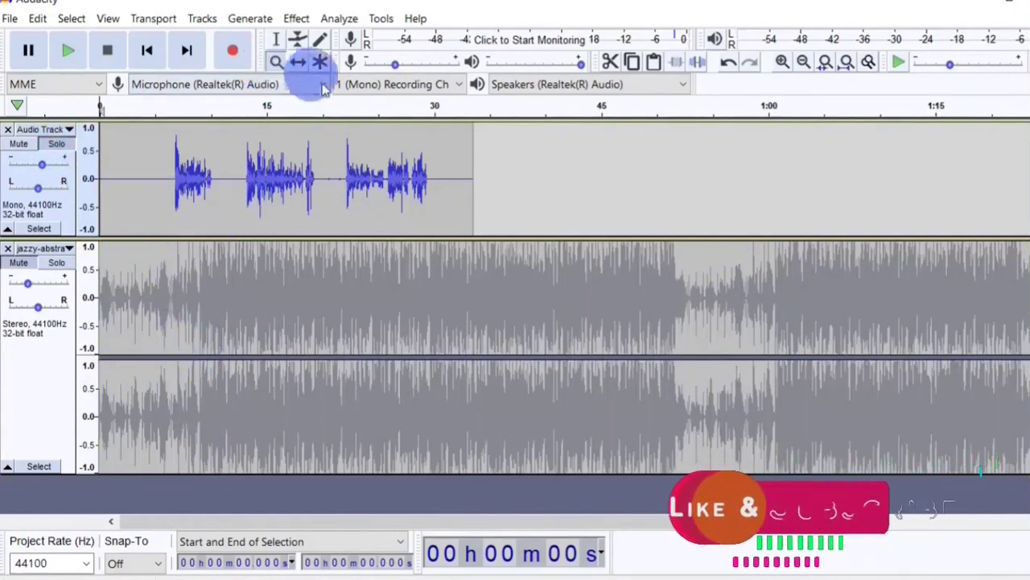
click(356, 180)
click(356, 180)
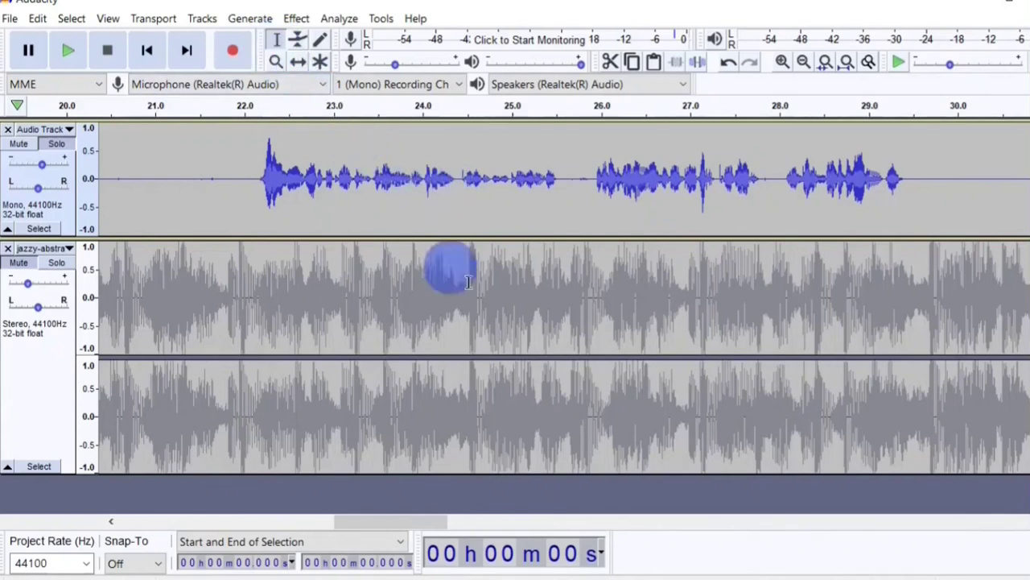
drag(591, 182, 771, 182)
key(space)
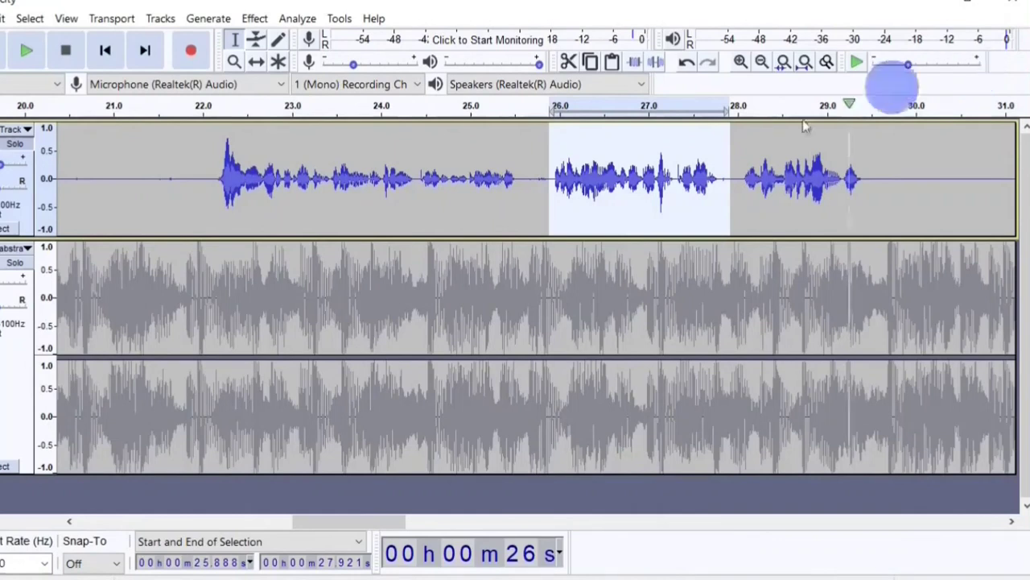
Step: Amplify the quiet voice section between about 22.8 and 25.6 seconds to a new peak amplitude of -3 dB
drag(520, 203, 274, 224)
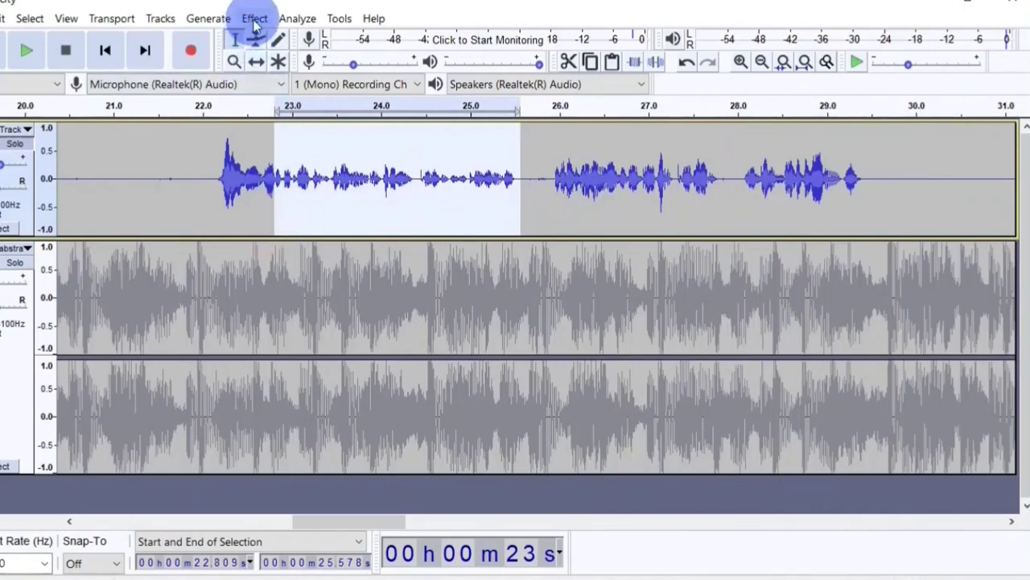
click(255, 21)
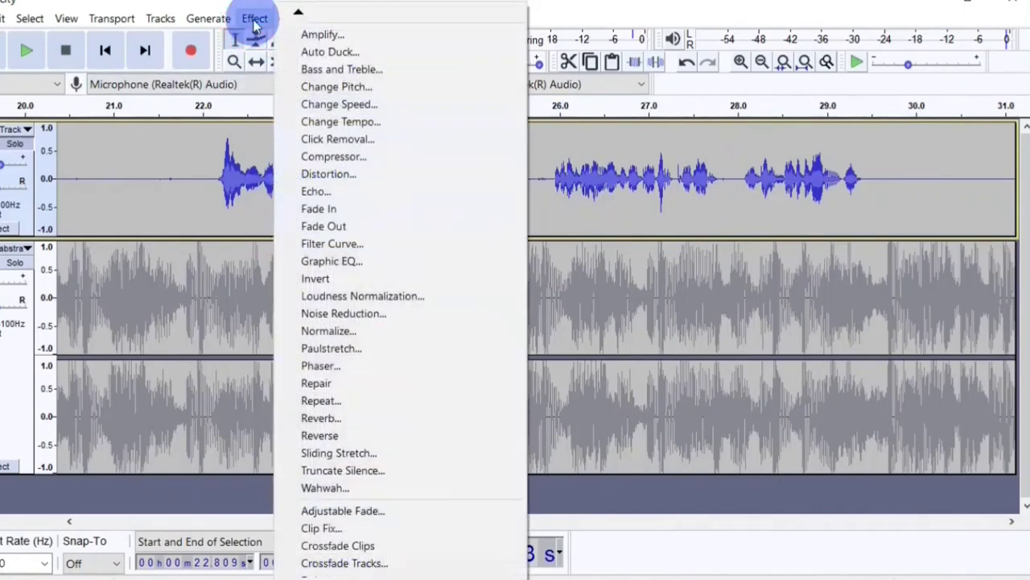
click(318, 35)
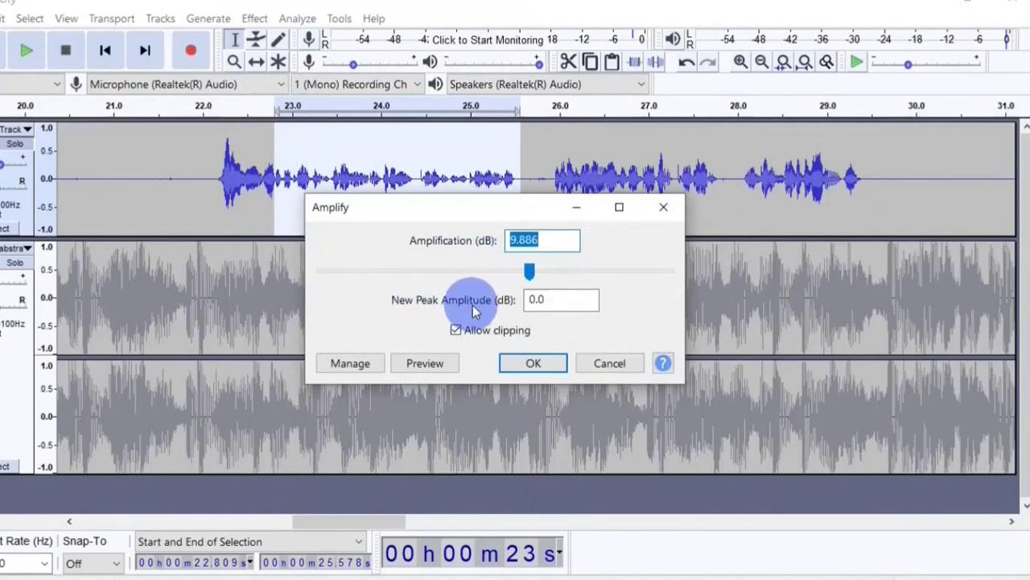
drag(554, 305, 494, 312)
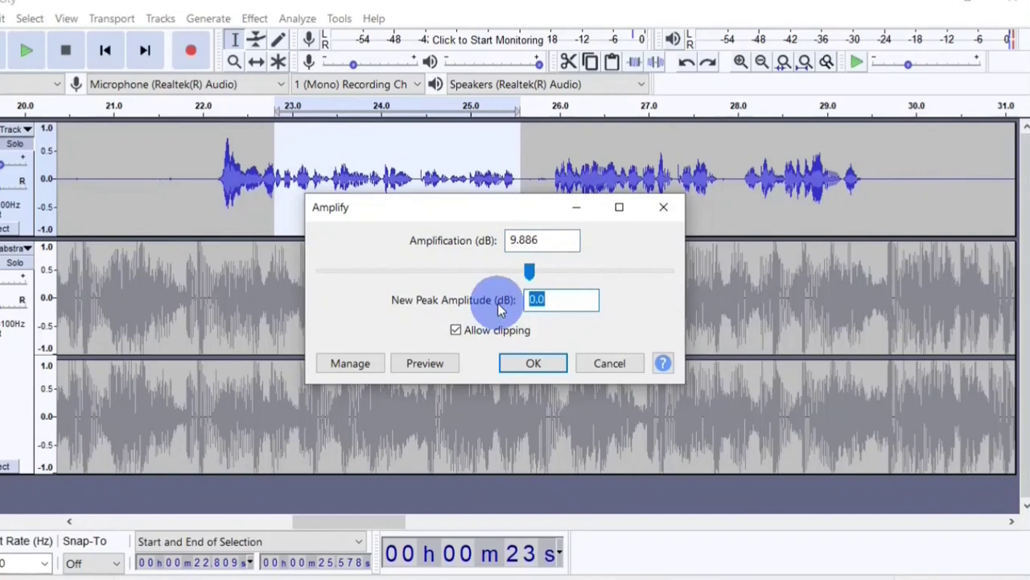
text(-3)
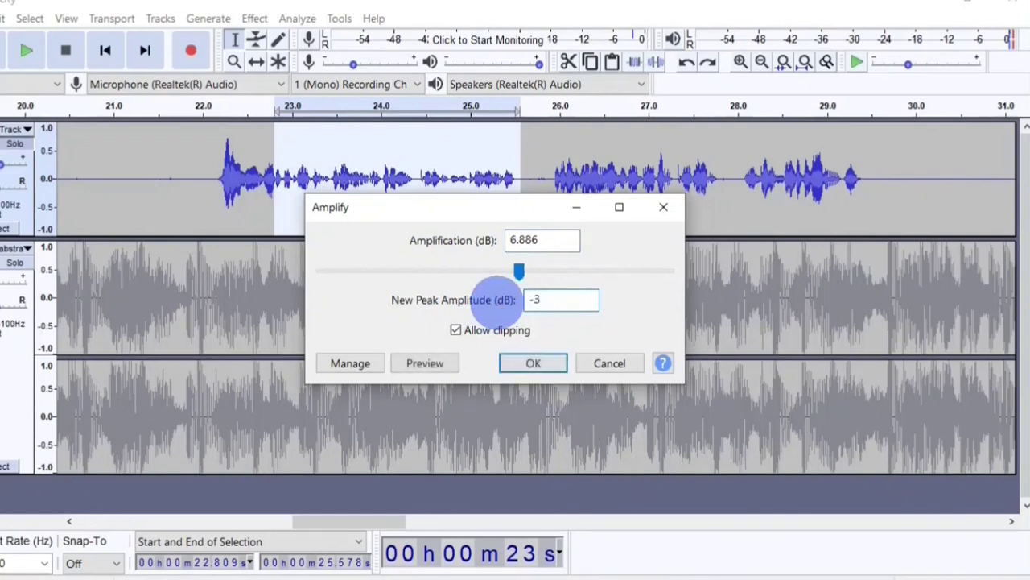
click(530, 362)
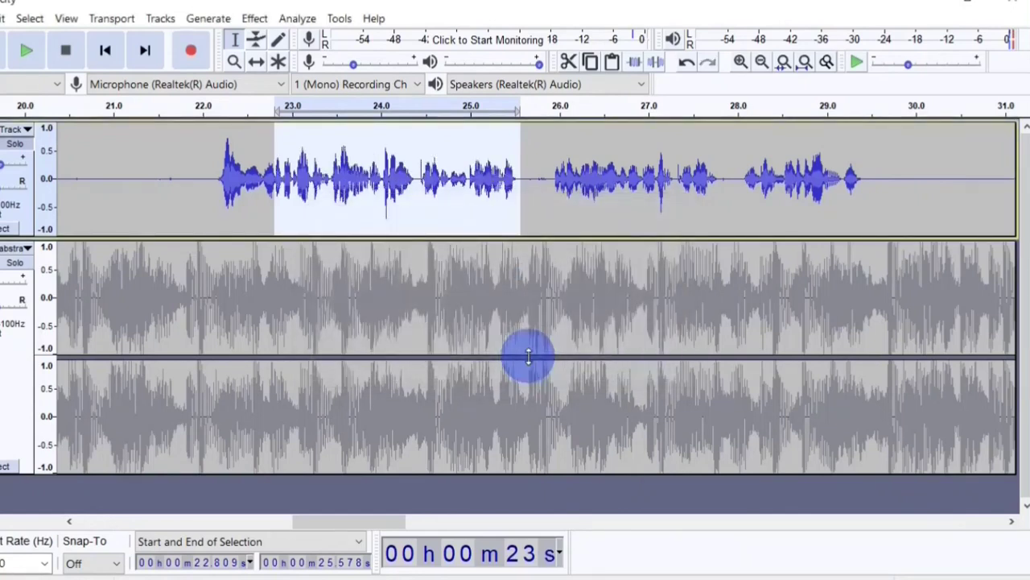
Step: Play the amplified voice from about 22 seconds, stop it, and fit the whole project in view
click(202, 106)
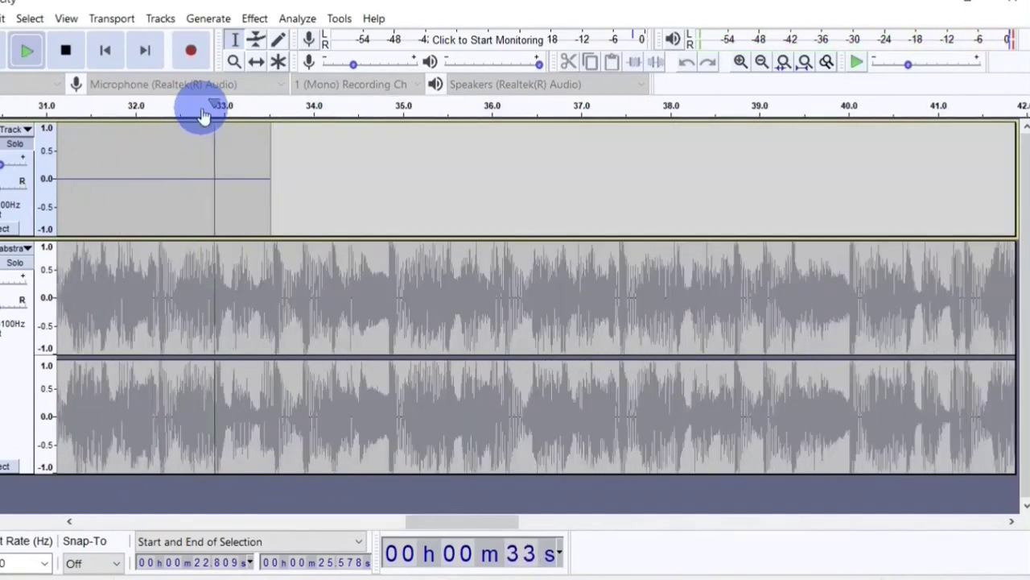
click(202, 107)
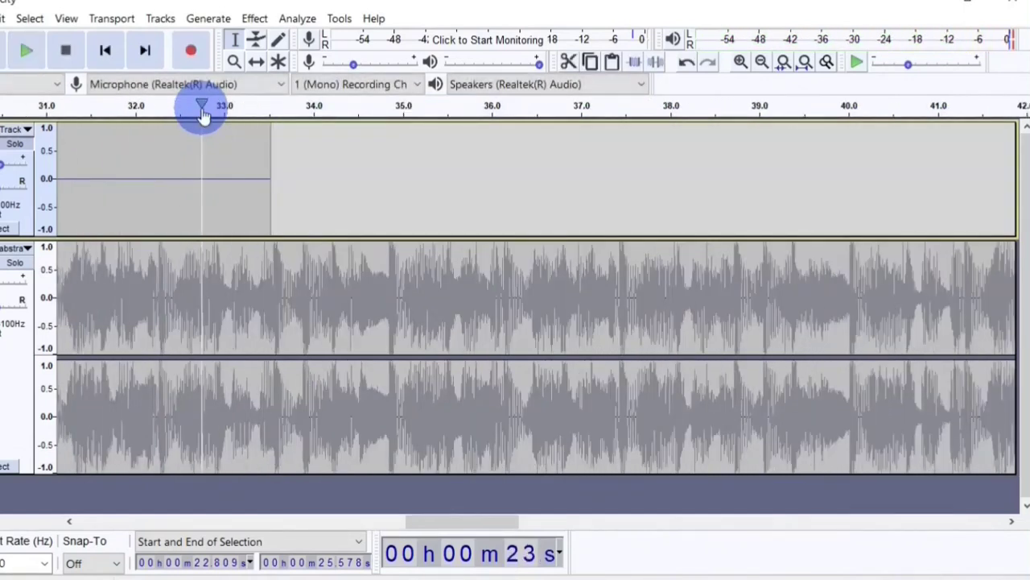
drag(463, 522, 379, 502)
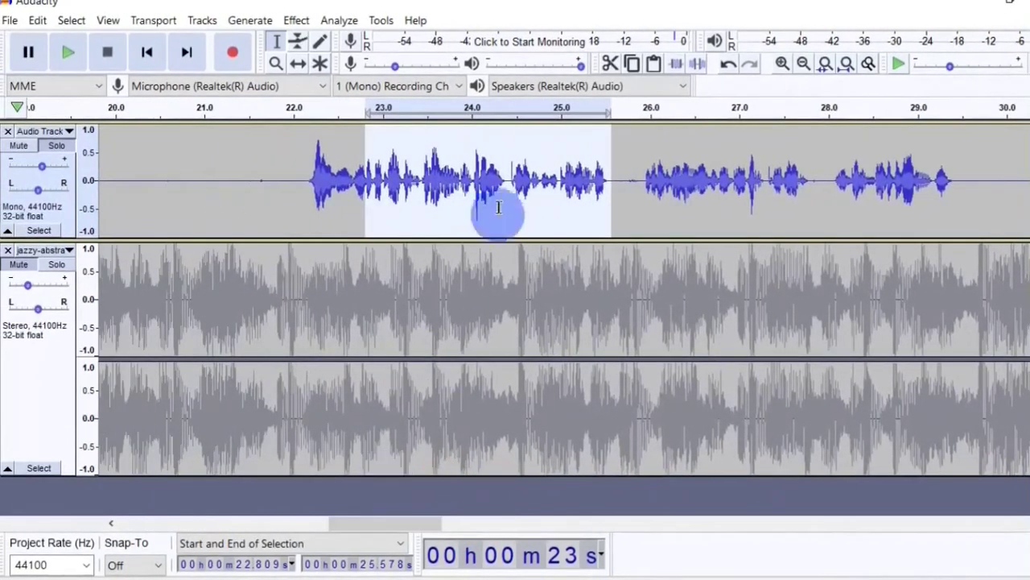
click(458, 198)
click(847, 64)
Step: Apply the Compressor to the whole voice track with threshold -15 dB, noise floor -25 dB, ratio 2.5:1 and make-up gain on
click(140, 157)
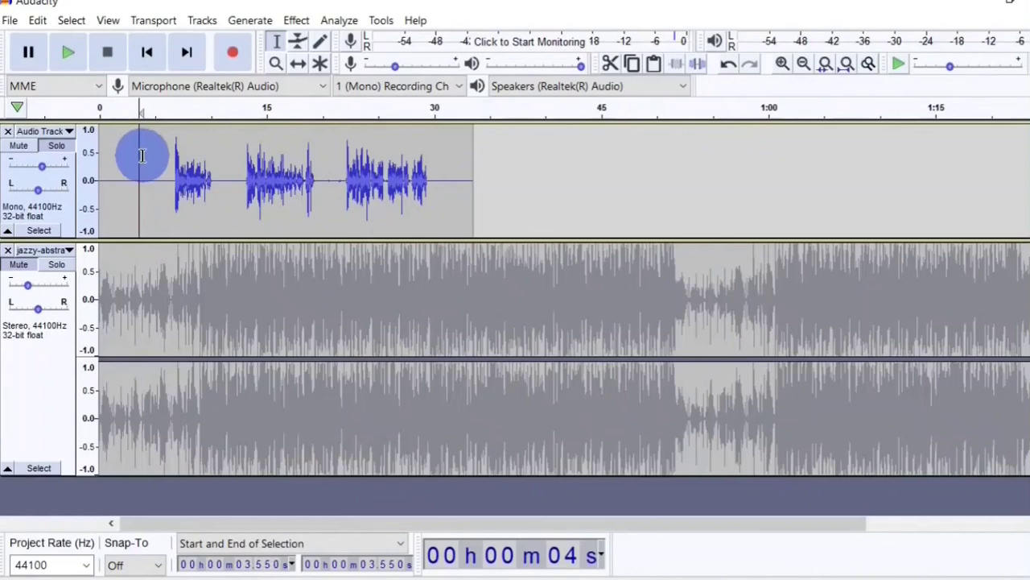
double_click(142, 155)
click(296, 21)
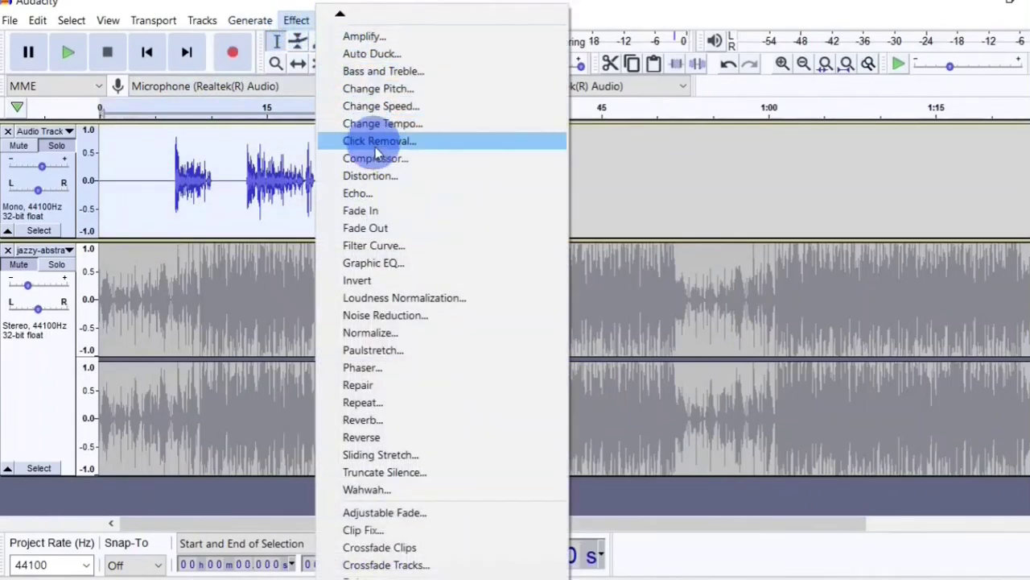
click(416, 161)
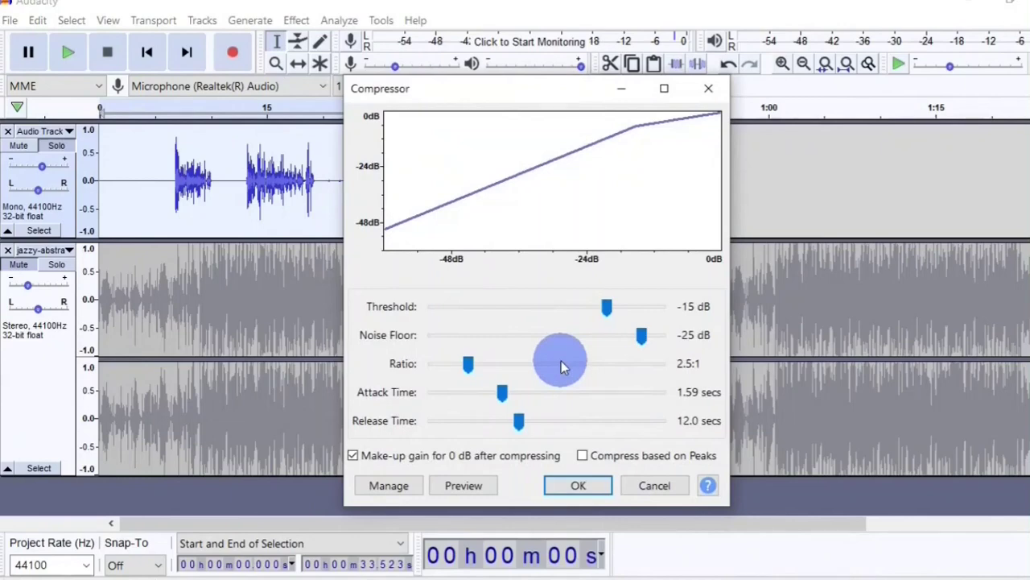
click(589, 490)
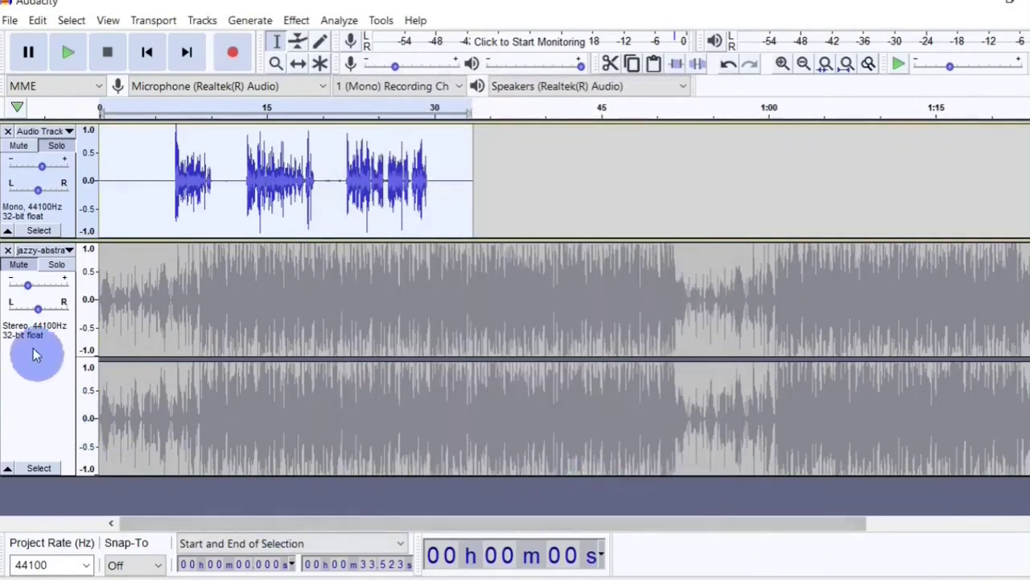
Step: Unmute the music track with the voice solo cleared, and play the mix from the beginning
click(30, 266)
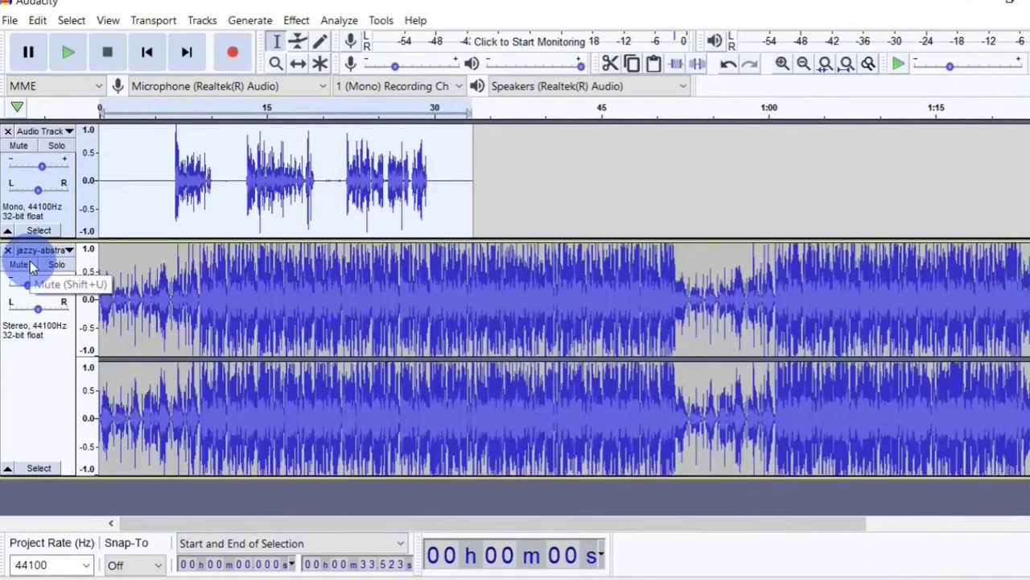
click(95, 109)
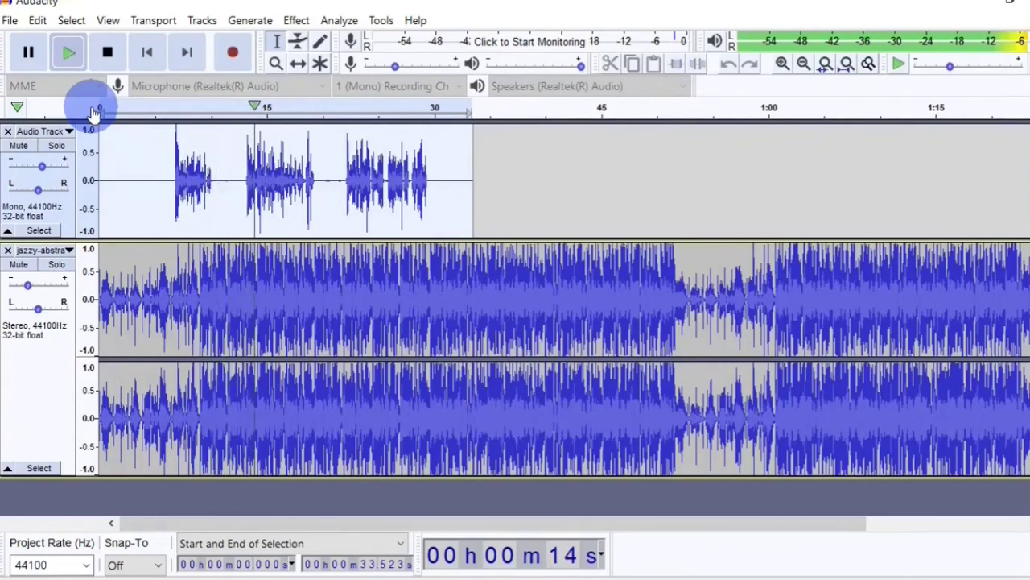
click(94, 112)
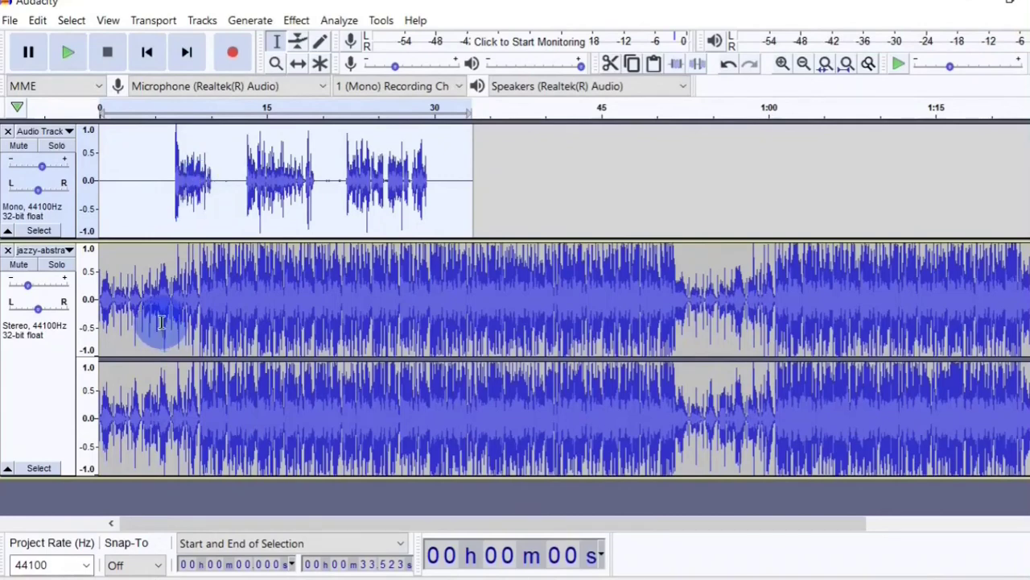
Step: Shift the voice clip about 4.5 seconds earlier so its first phrase starts at about 2.5 seconds
click(134, 203)
drag(115, 190, 216, 186)
click(133, 191)
click(127, 197)
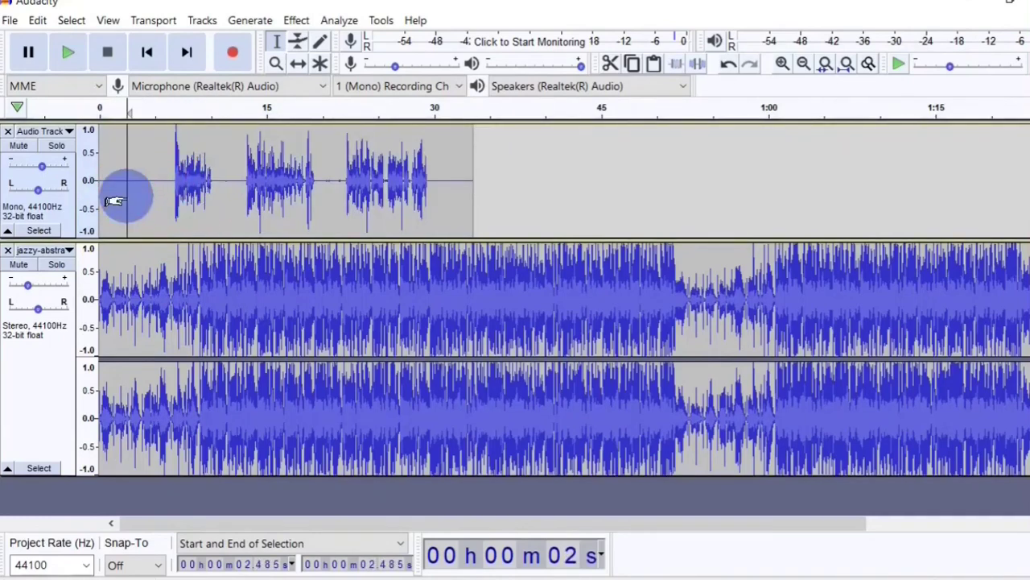
click(301, 66)
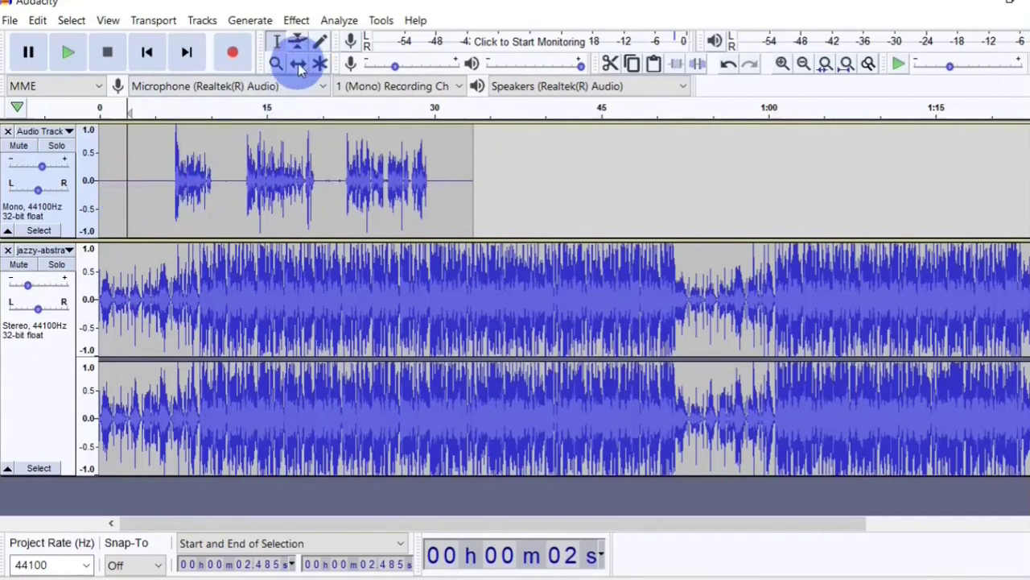
click(211, 195)
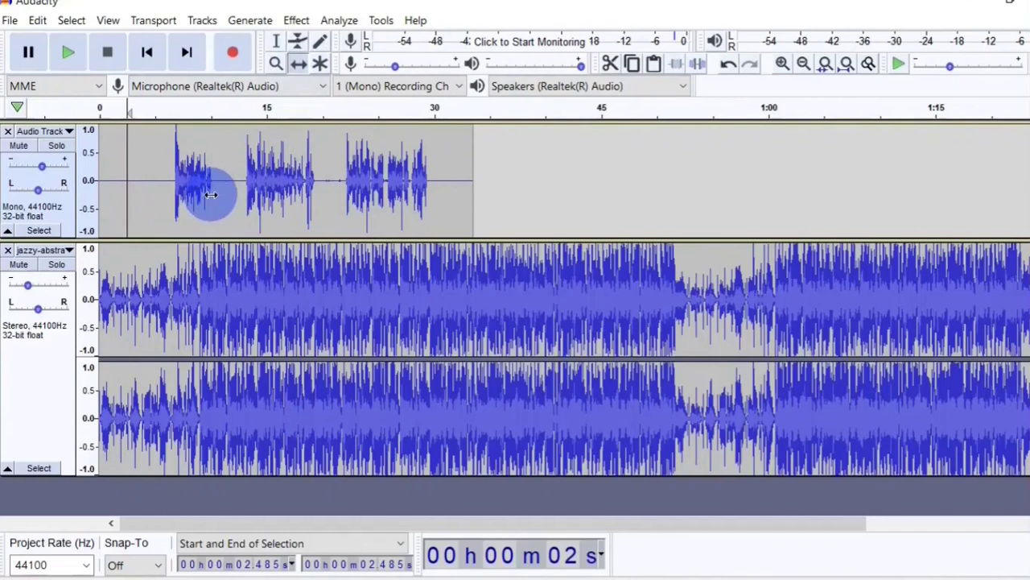
drag(211, 195, 159, 191)
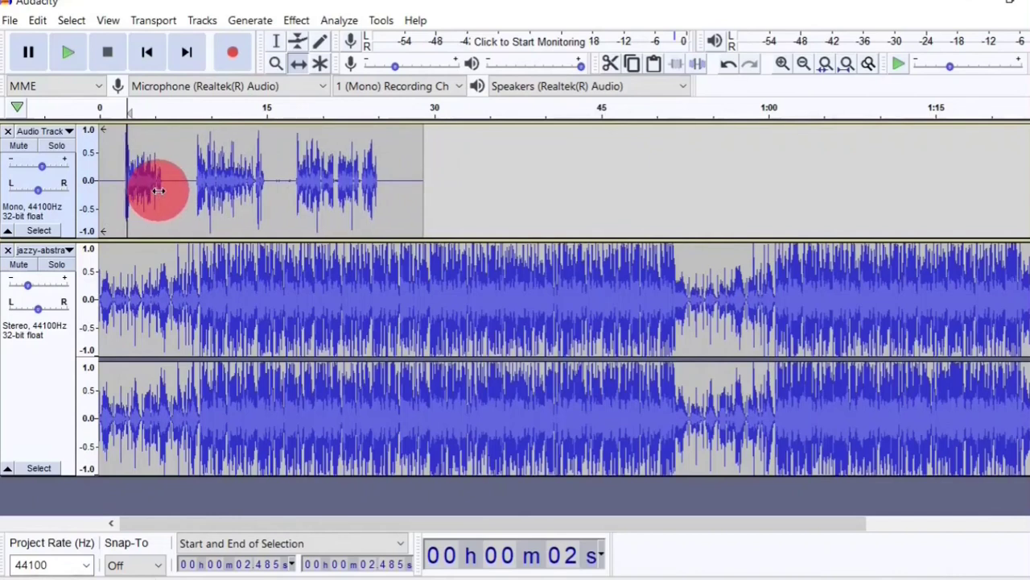
drag(159, 191, 155, 185)
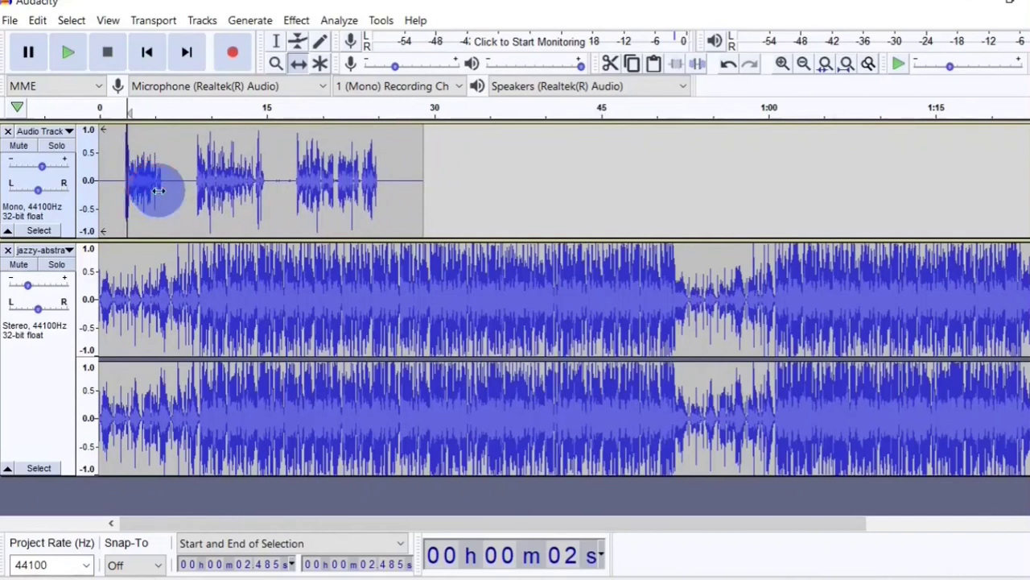
Step: Delete part of the silence between the voice track's first two phrases and play the mix from the beginning
key(ctrl+z)
click(96, 109)
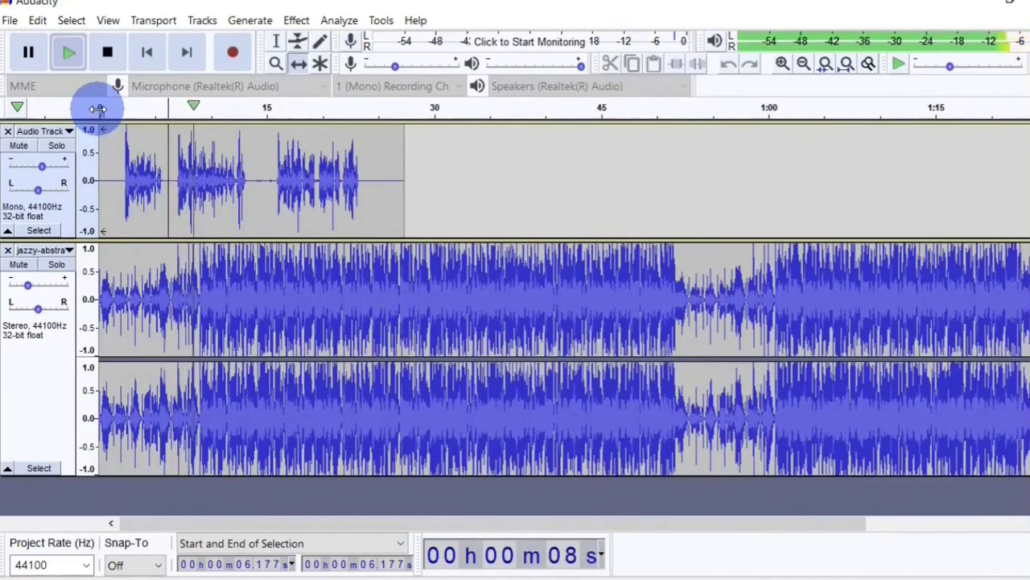
key(space)
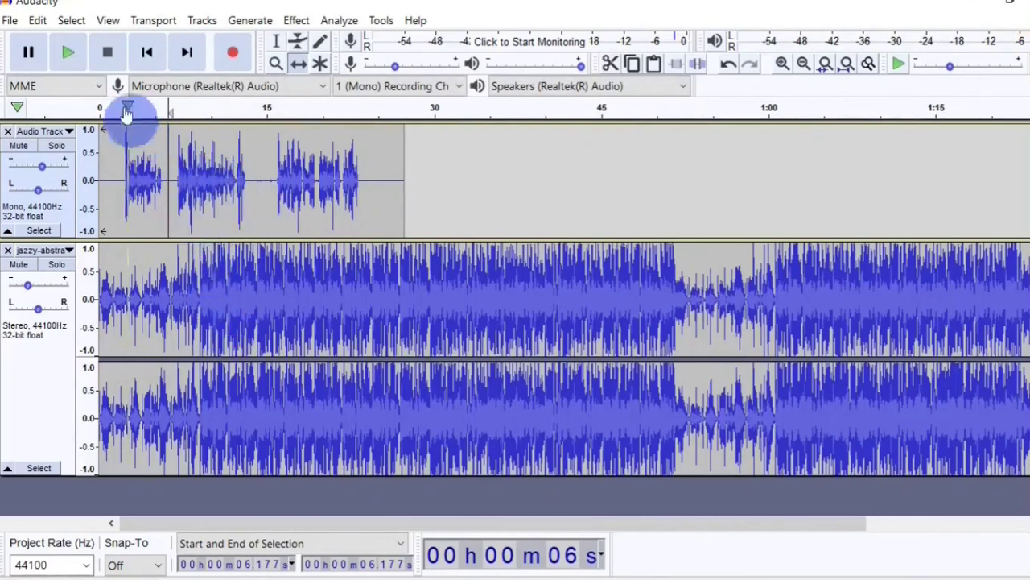
Step: Split the voice clip at about 6.4 seconds, between its first and second phrases
click(278, 43)
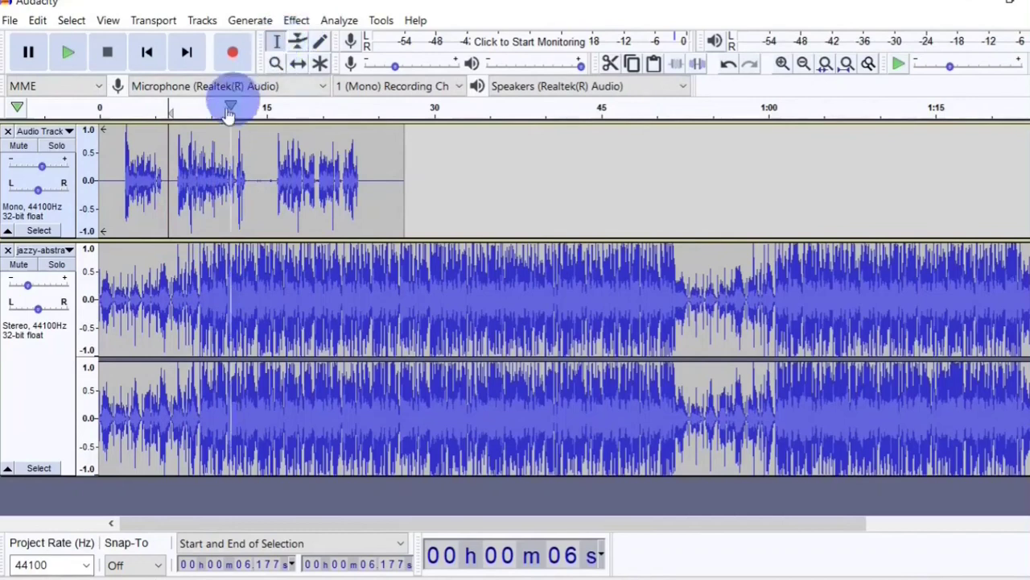
click(171, 180)
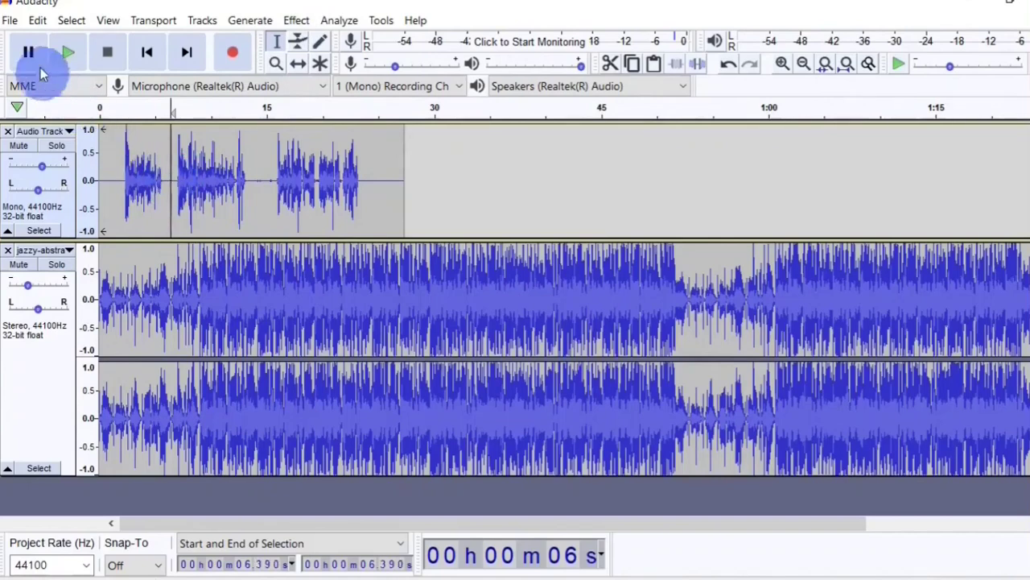
click(35, 20)
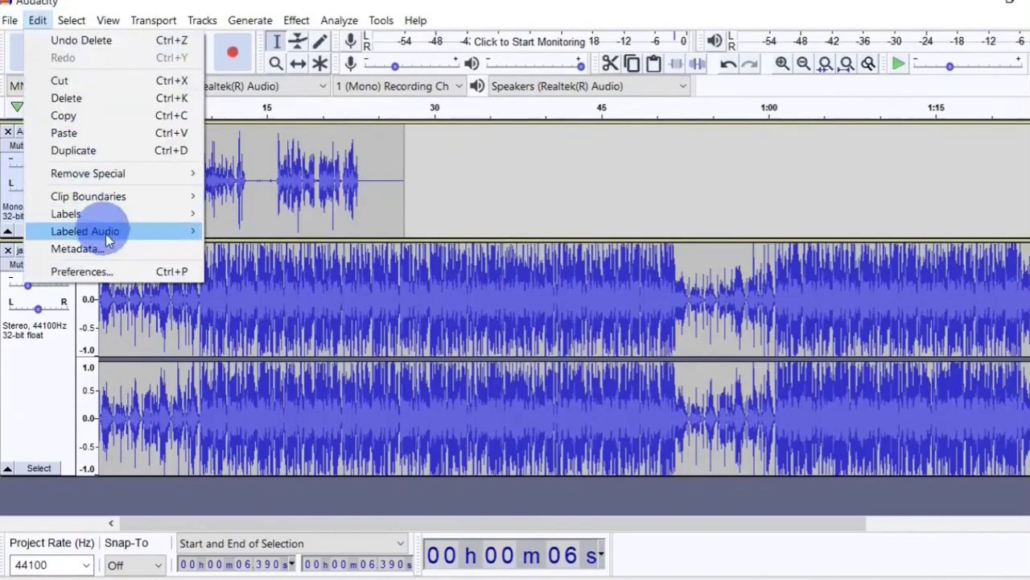
mouse_move(179, 203)
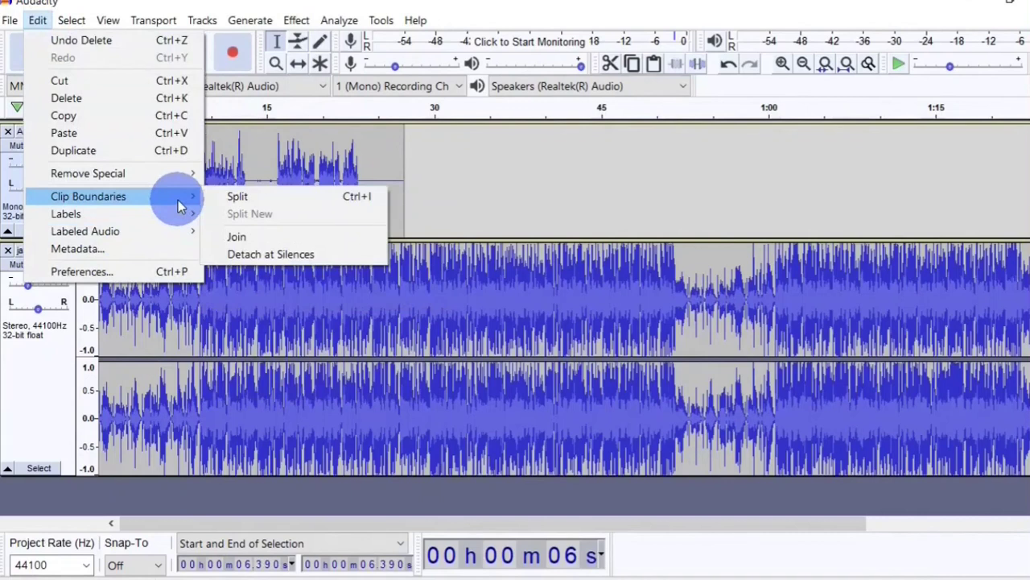
click(252, 199)
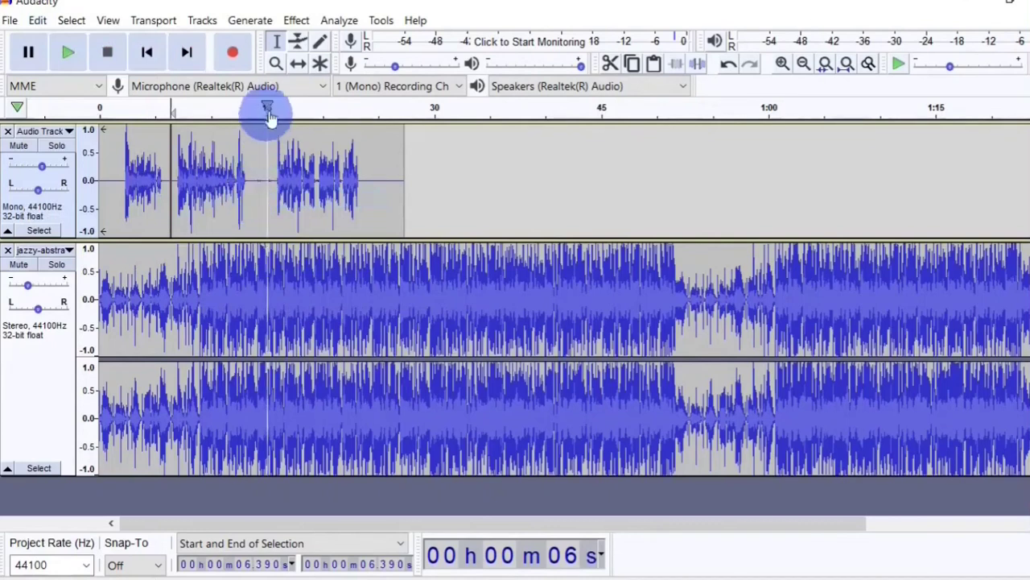
Step: Try sliding the second voice clip about 3 seconds later, and undo the move
click(300, 63)
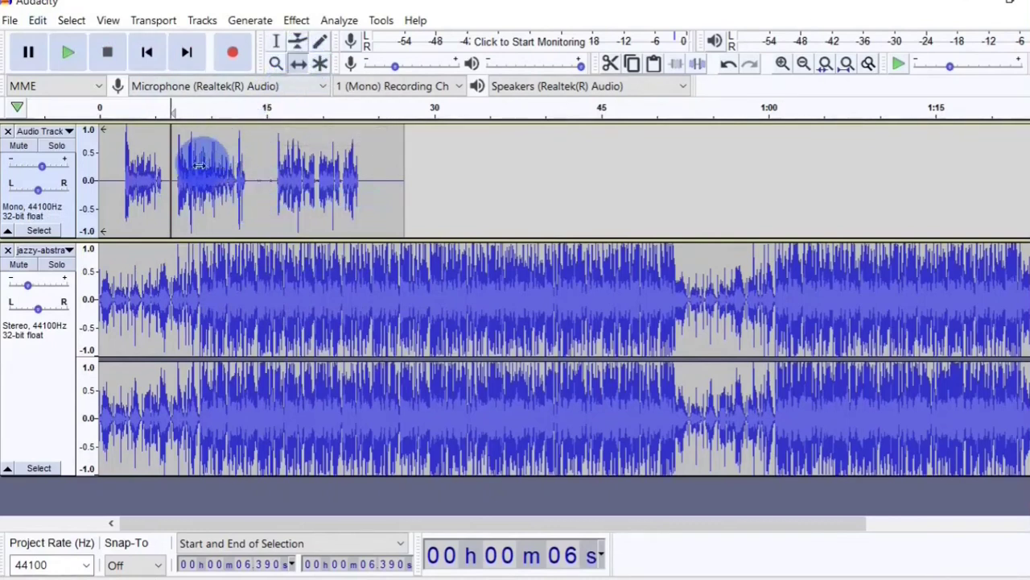
drag(186, 183, 219, 182)
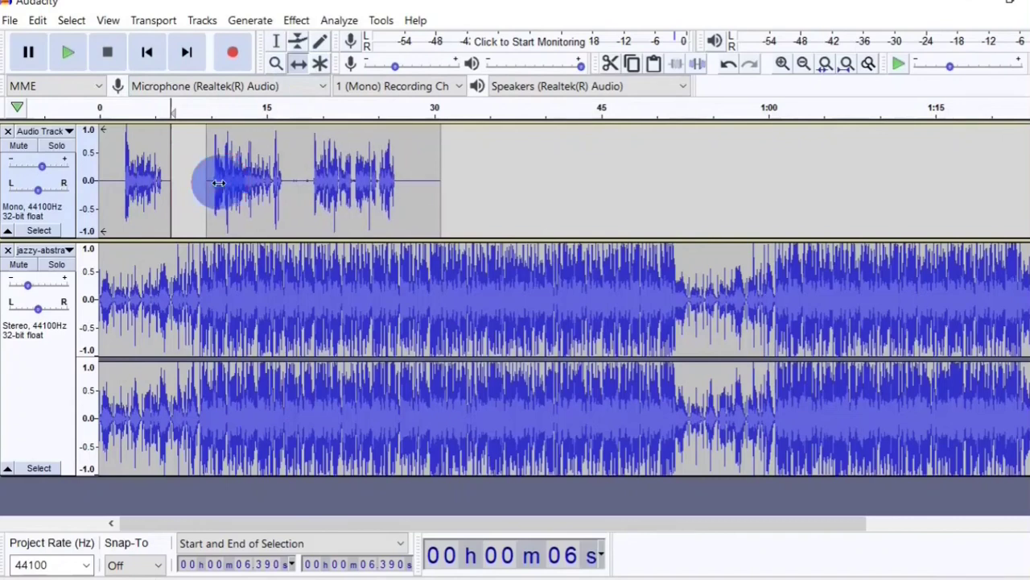
key(ctrl+z)
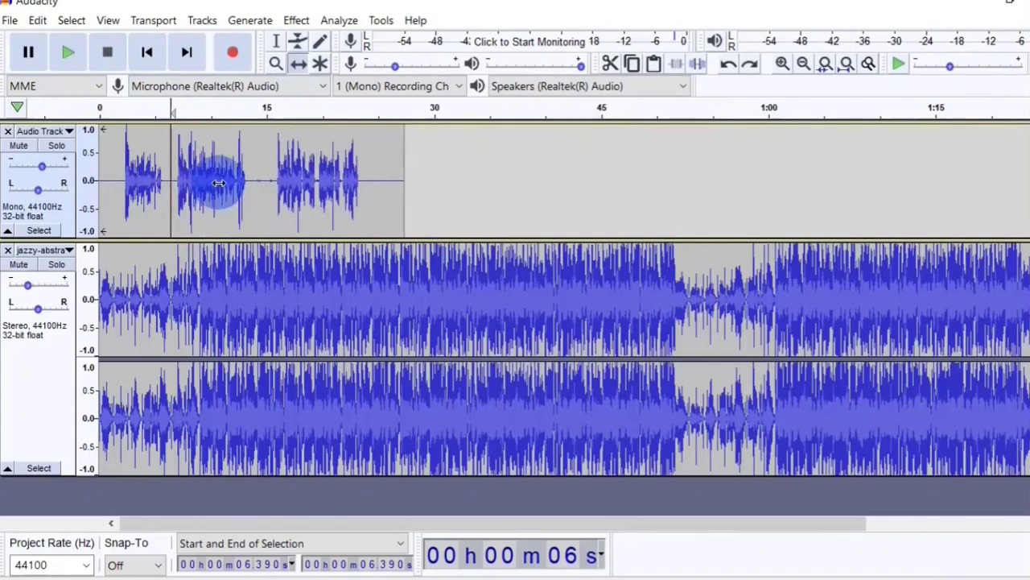
Step: Insert 2 seconds of silence at about 6.4 seconds in the voice track, using the hh:mm:ss duration format, and play across the gap
click(277, 44)
click(159, 188)
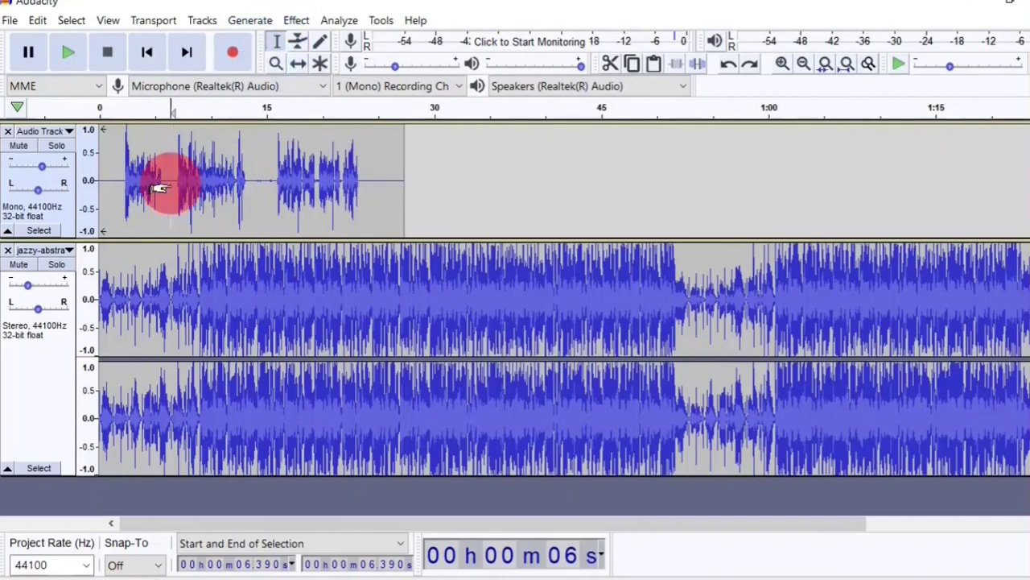
click(249, 25)
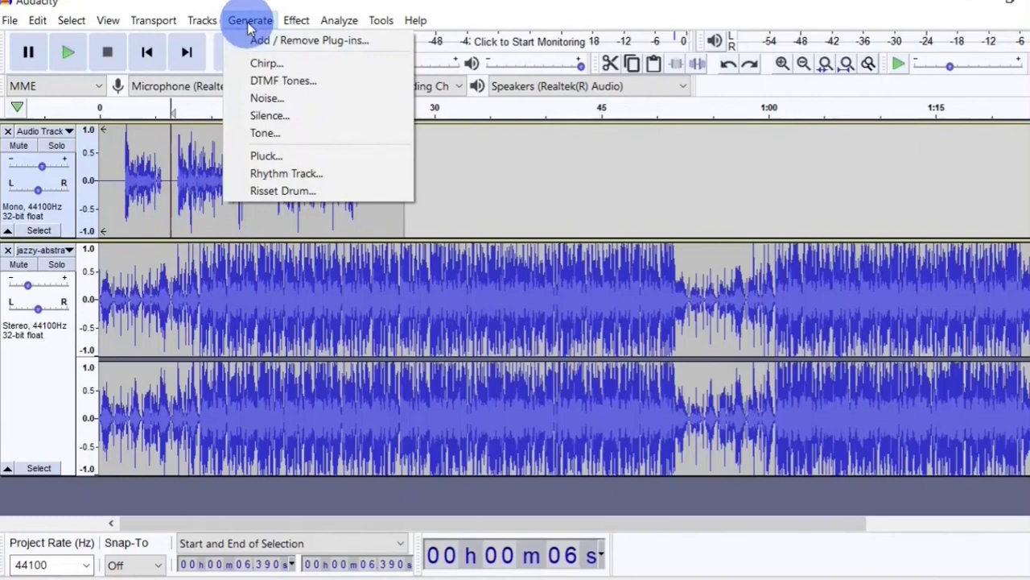
click(294, 116)
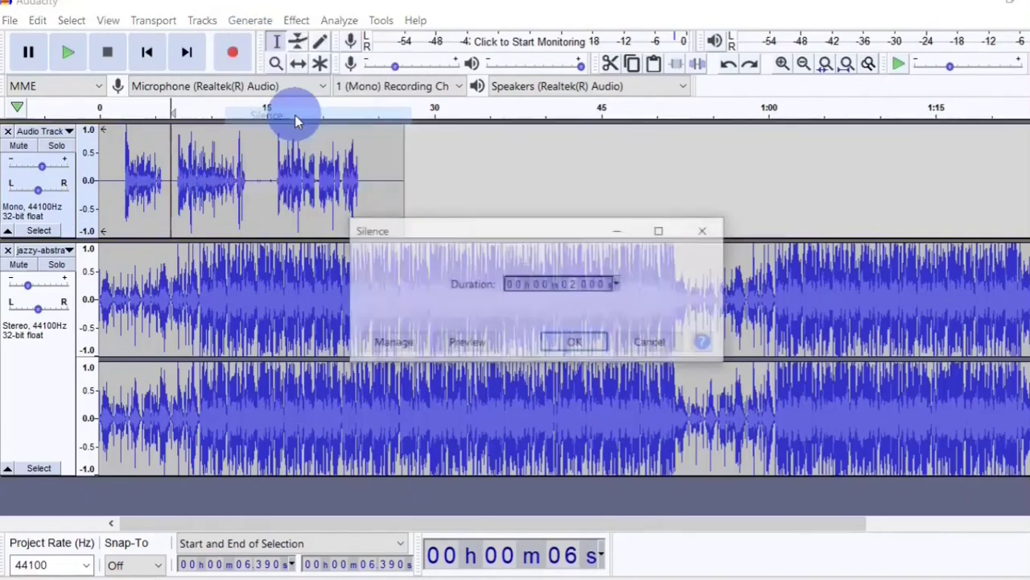
click(618, 284)
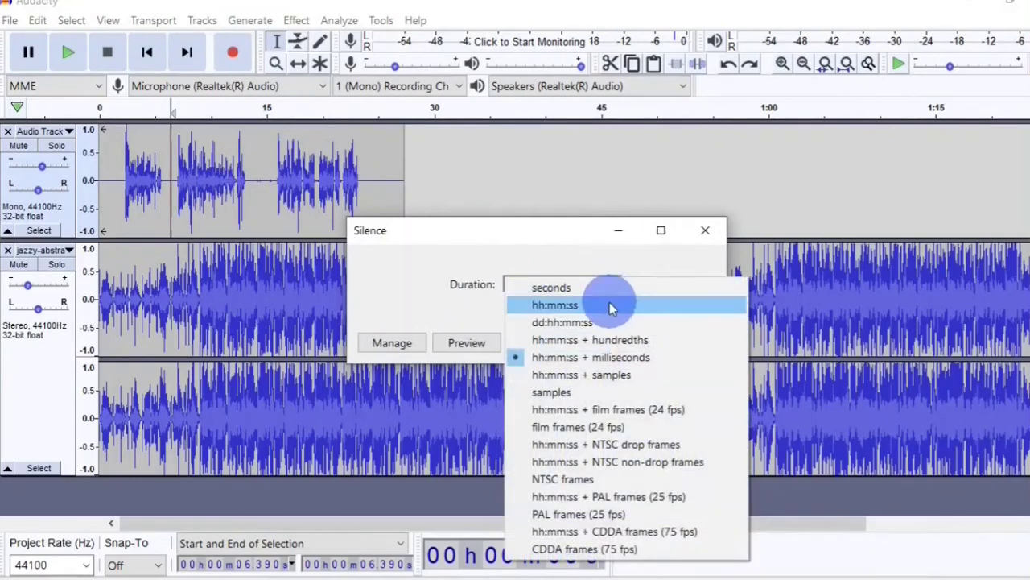
click(609, 306)
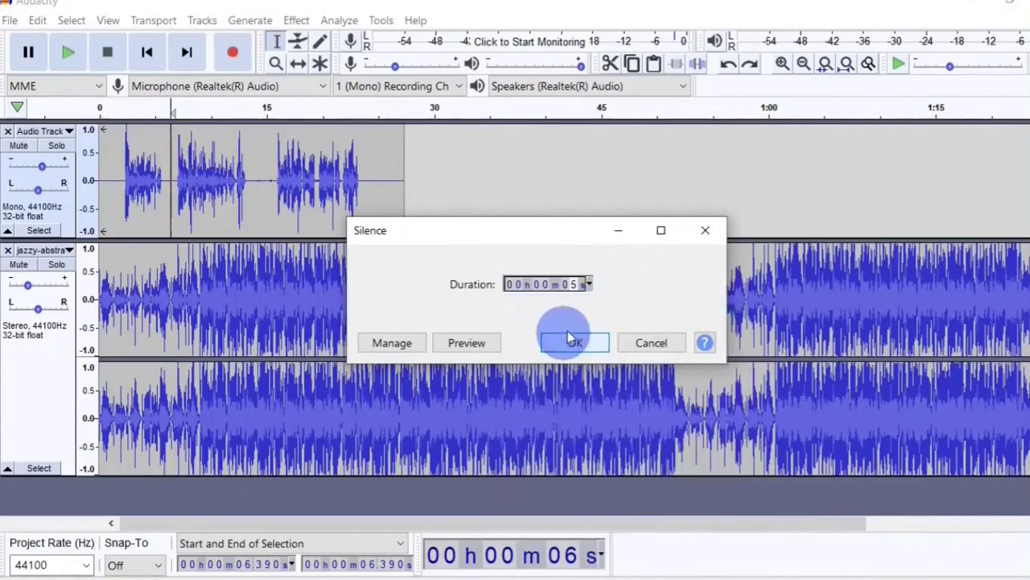
click(582, 283)
text(2)
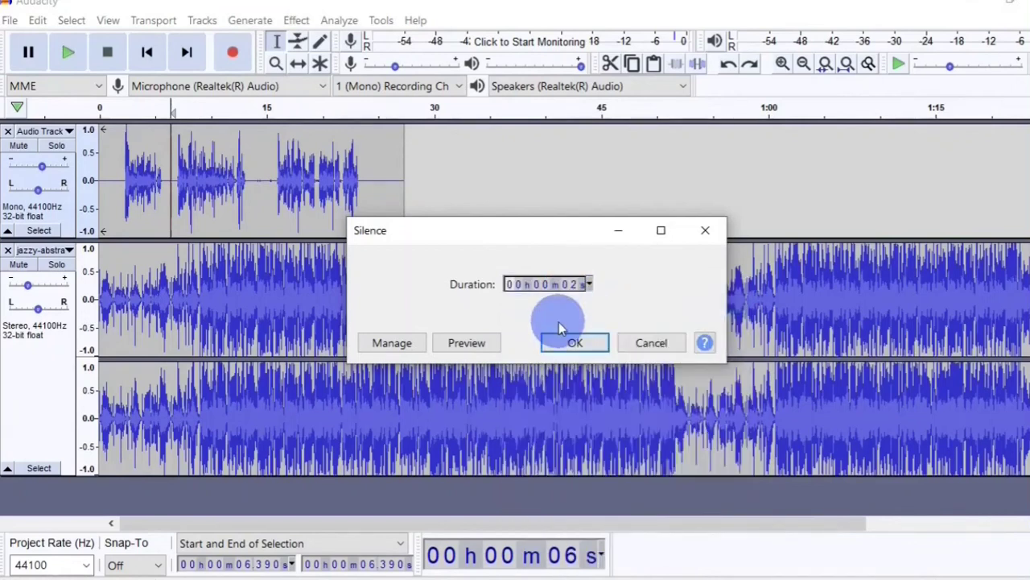
click(559, 345)
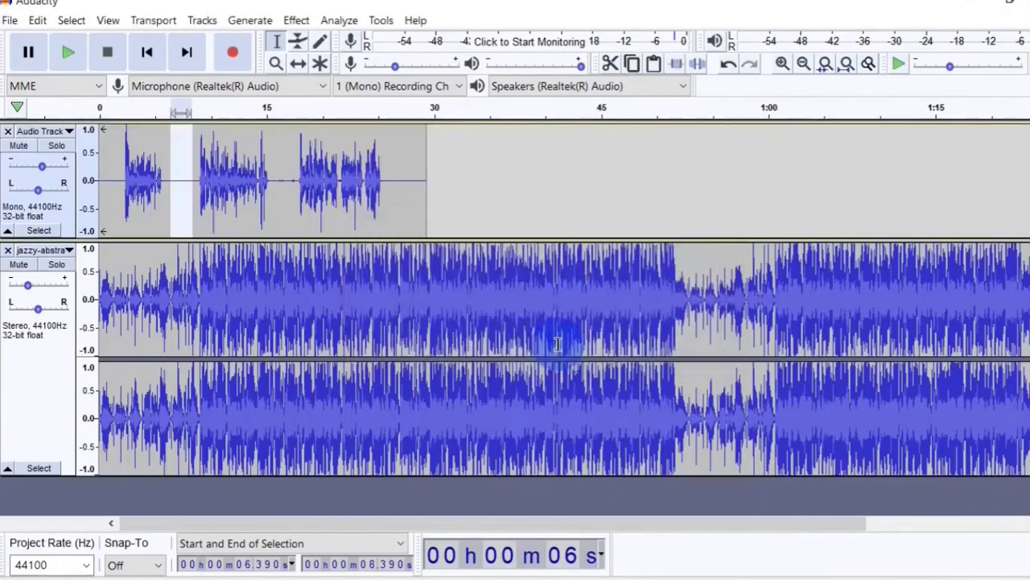
click(161, 108)
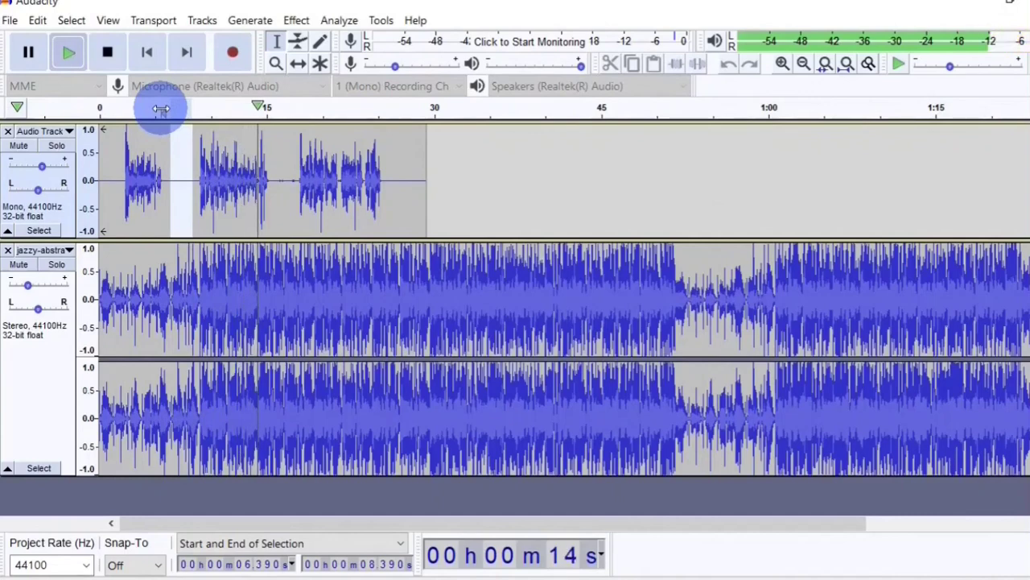
key(space)
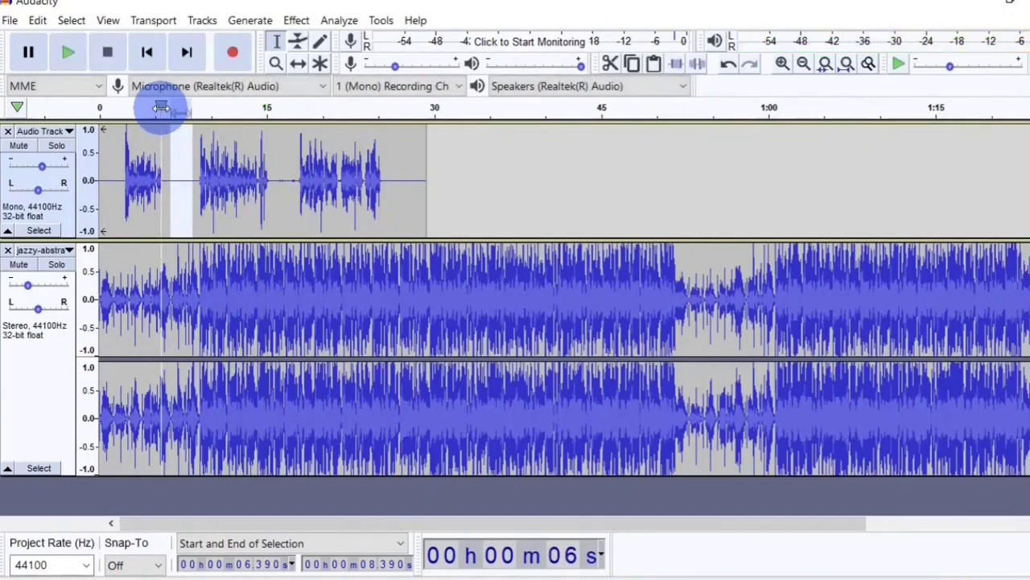
click(161, 107)
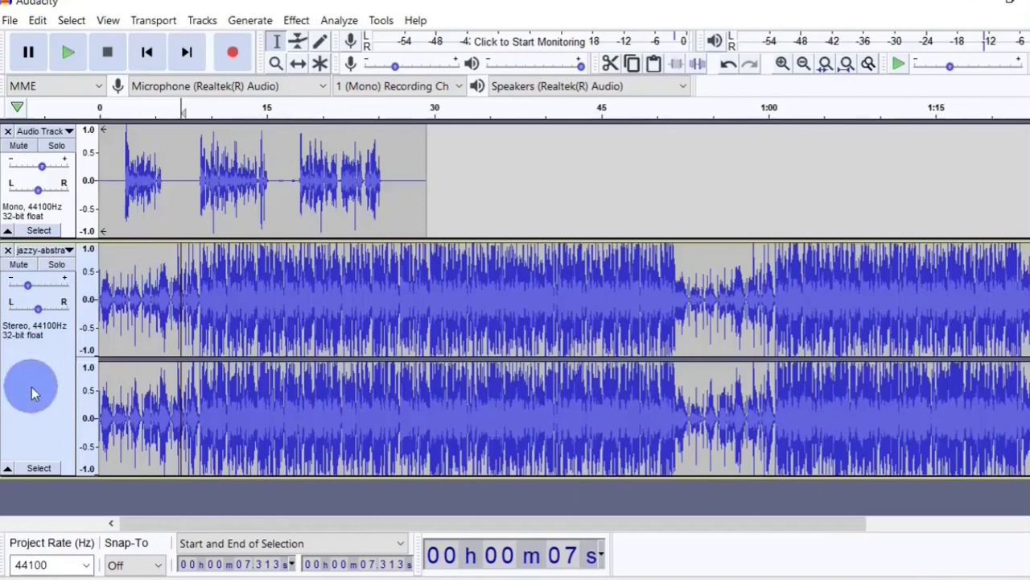
Step: Move the music track above the voice track and apply Auto Duck to its entire length with a -12 dB duck amount
mouse_move(46, 375)
mouse_down()
mouse_move(64, 155)
mouse_move(67, 164)
mouse_up()
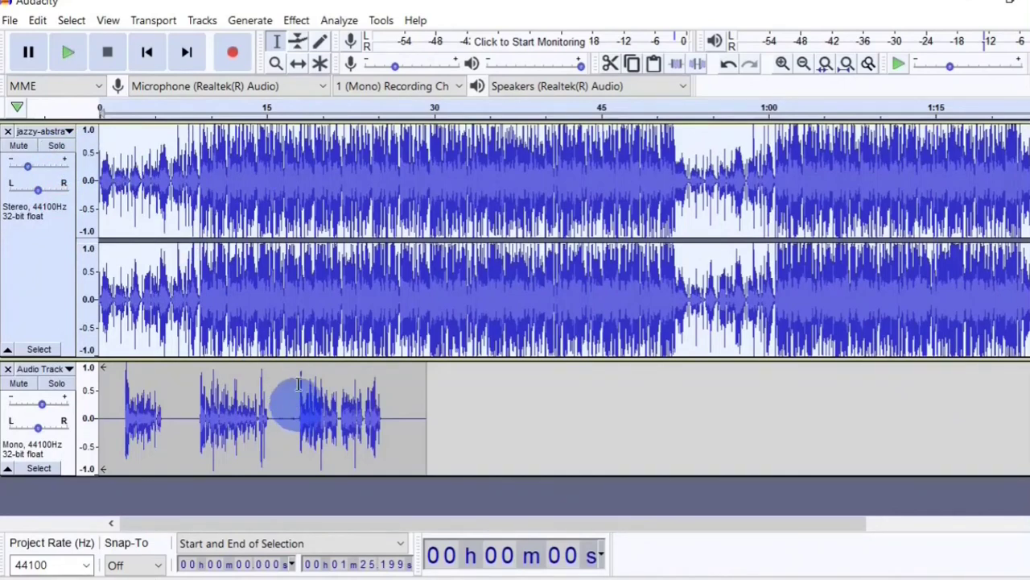
click(300, 345)
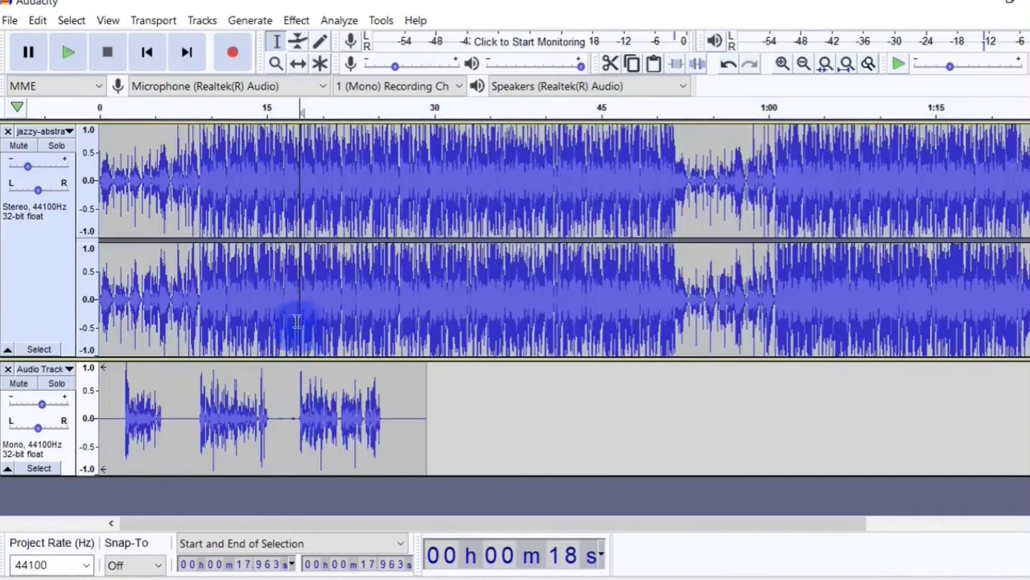
double_click(270, 213)
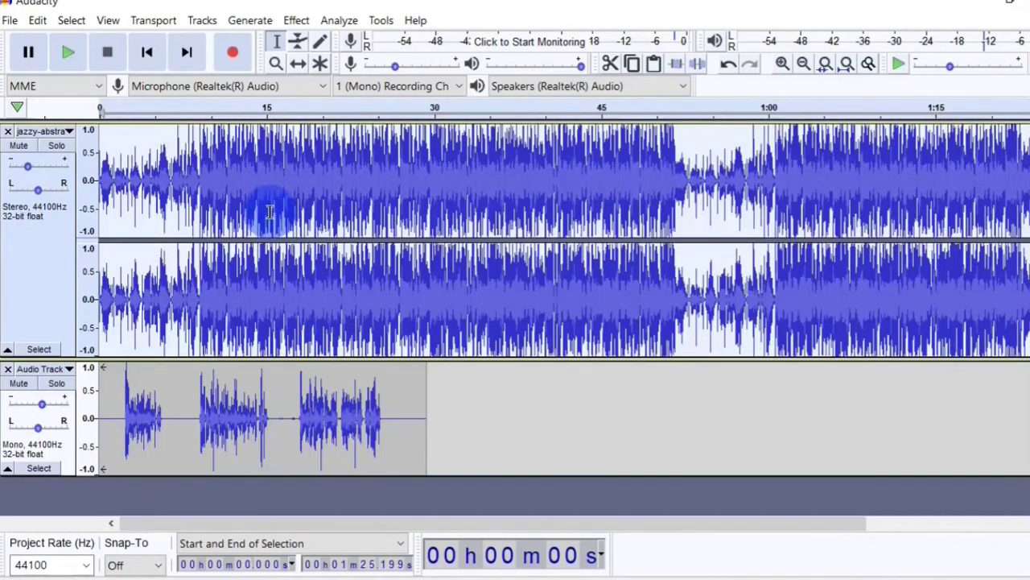
click(296, 21)
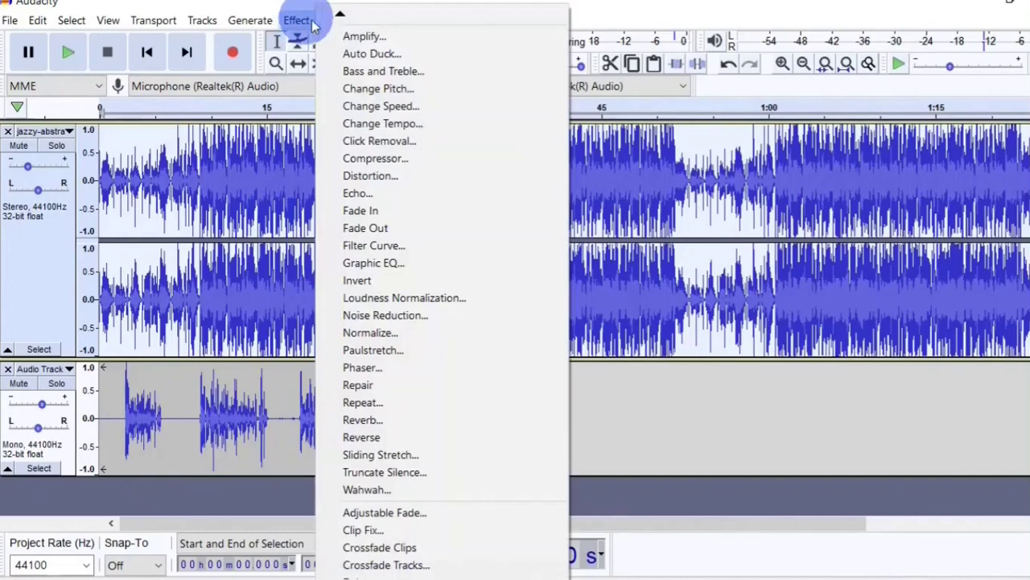
click(356, 53)
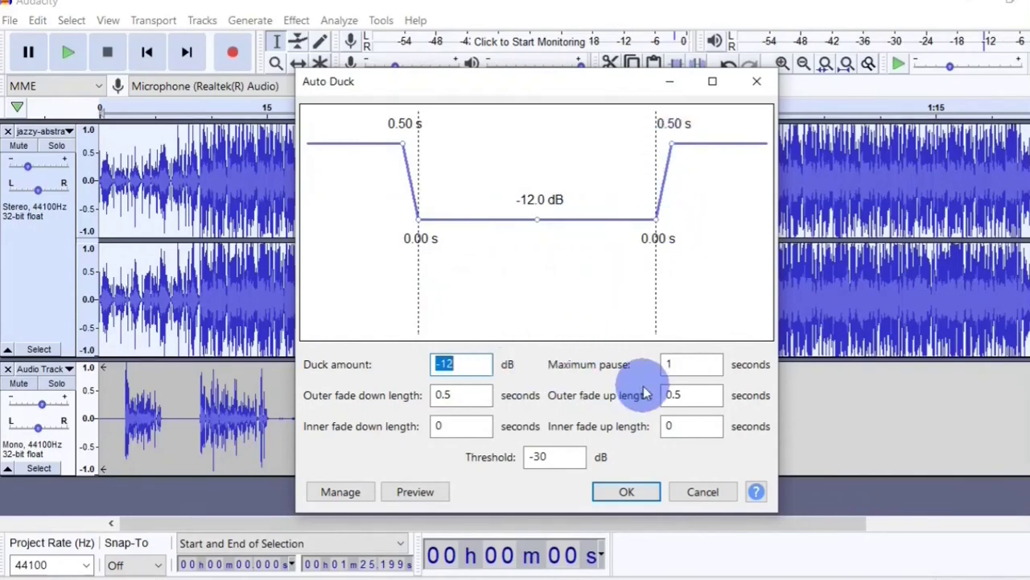
click(627, 492)
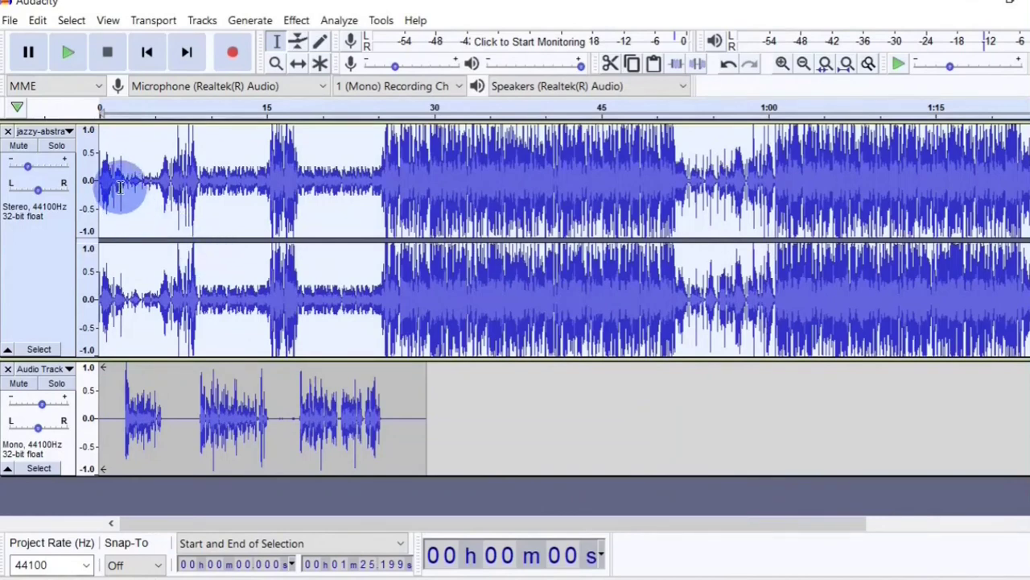
Step: Play the ducked mix from the beginning, and delete the music beyond the voice track's end at about 30.3 seconds
click(70, 58)
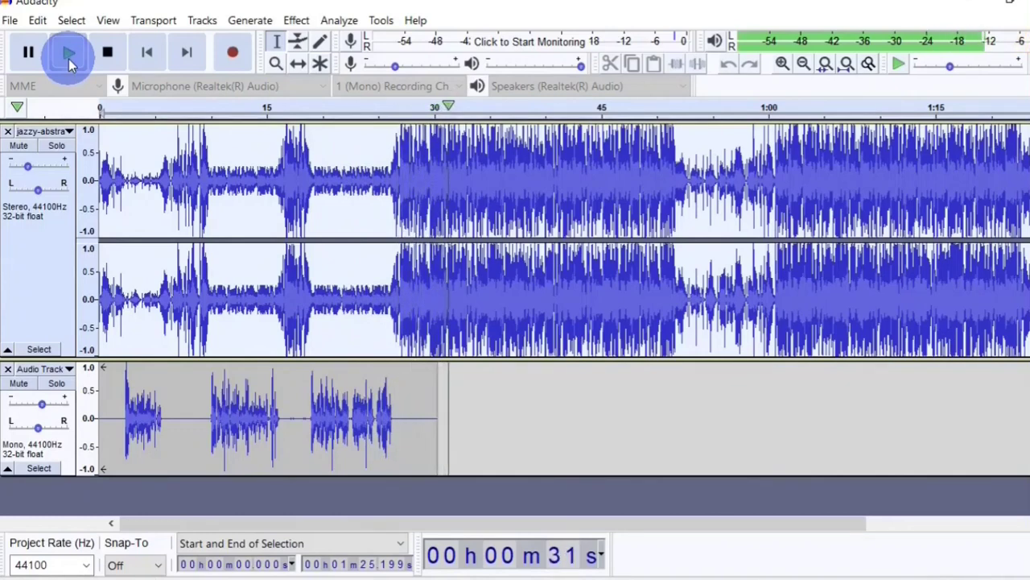
click(68, 57)
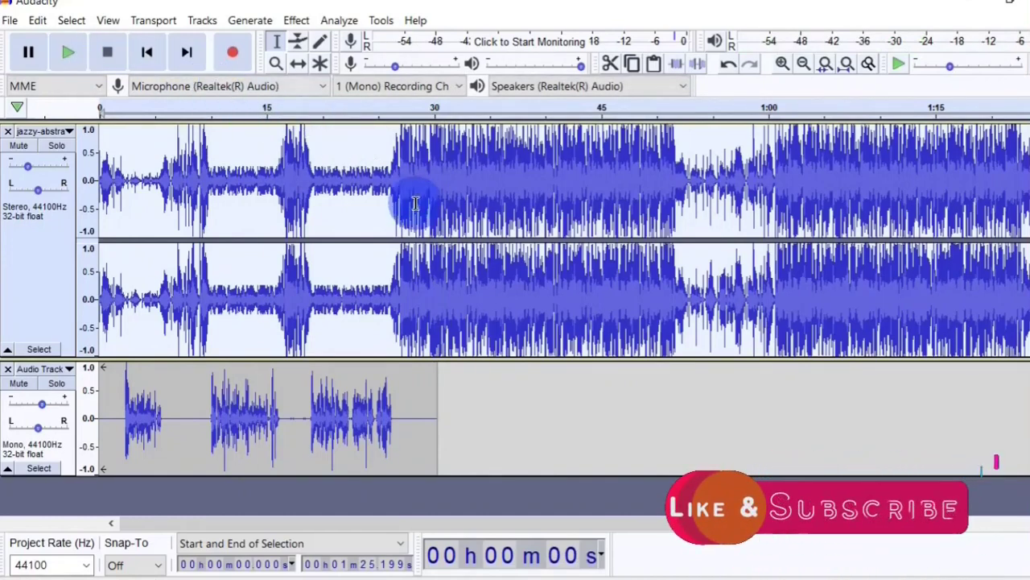
drag(445, 272, 875, 300)
key(Delete)
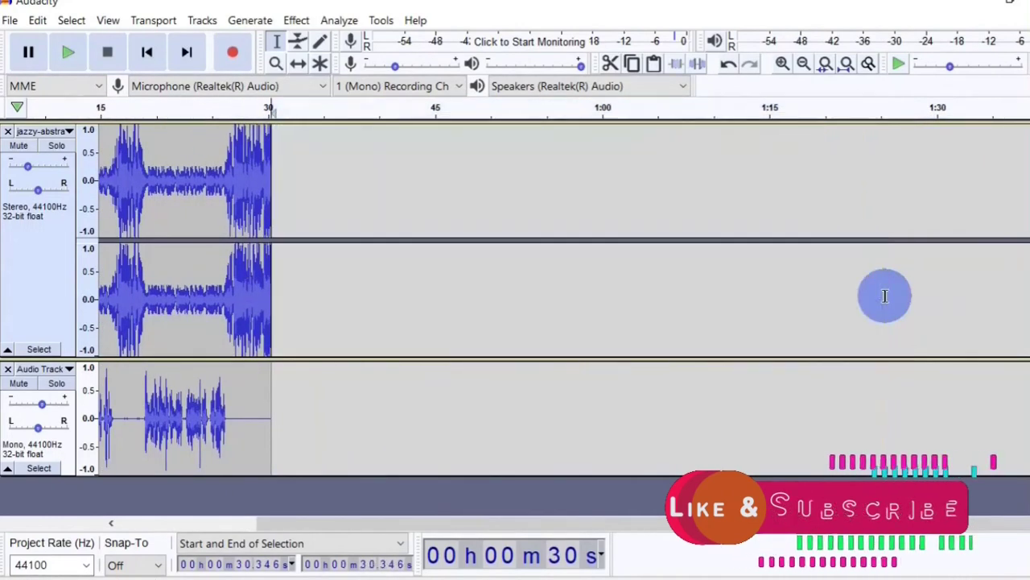
Step: Apply Fade Out to the end of the music, from about 28.4 to 30.3 seconds, and play the ending
drag(605, 520, 373, 520)
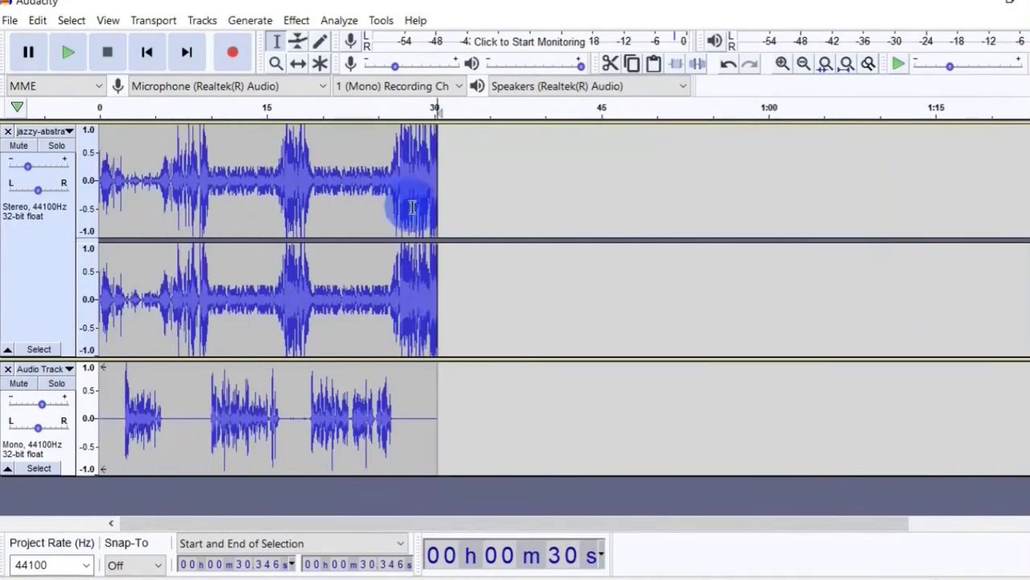
drag(415, 209, 438, 213)
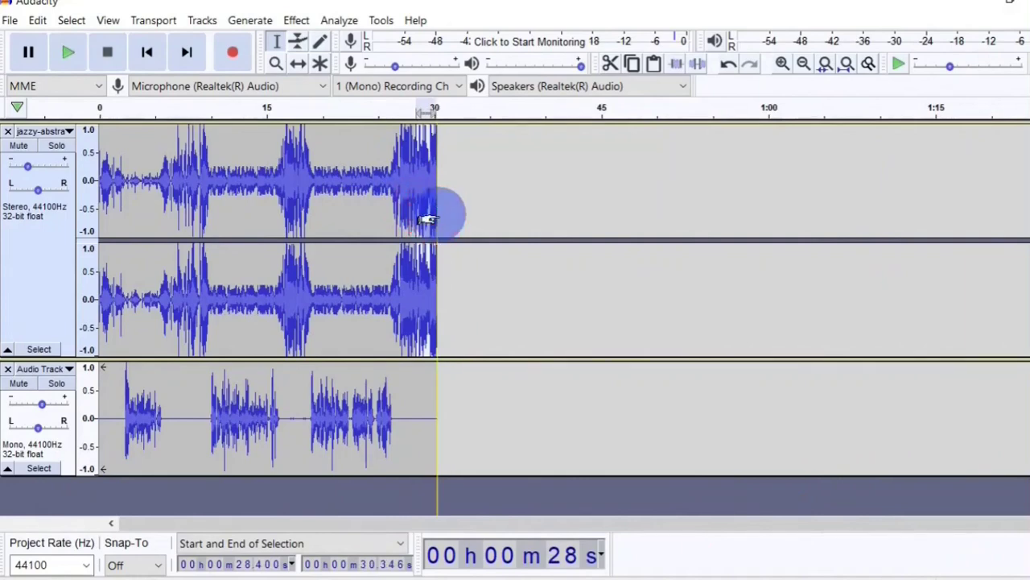
click(296, 21)
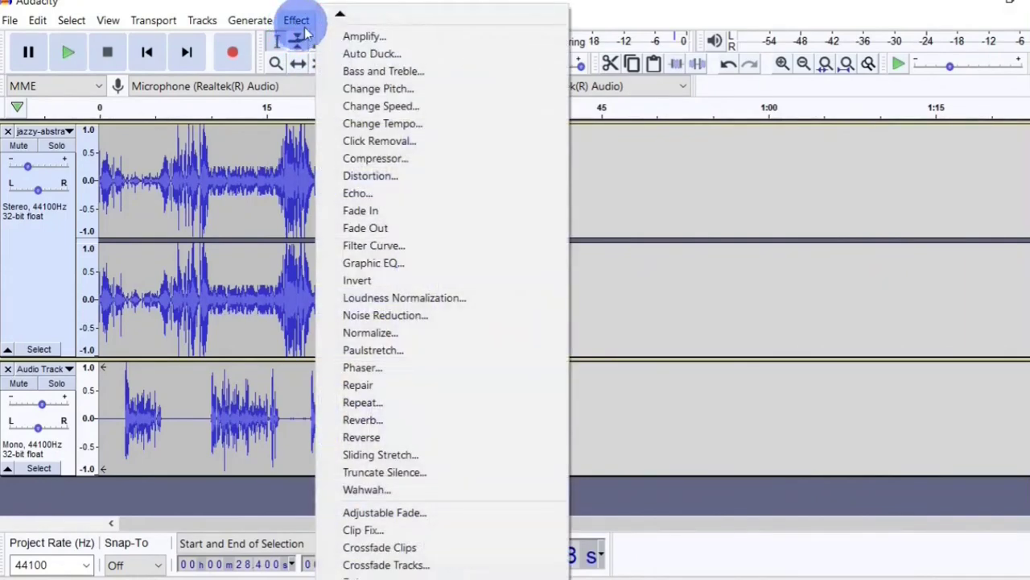
click(380, 228)
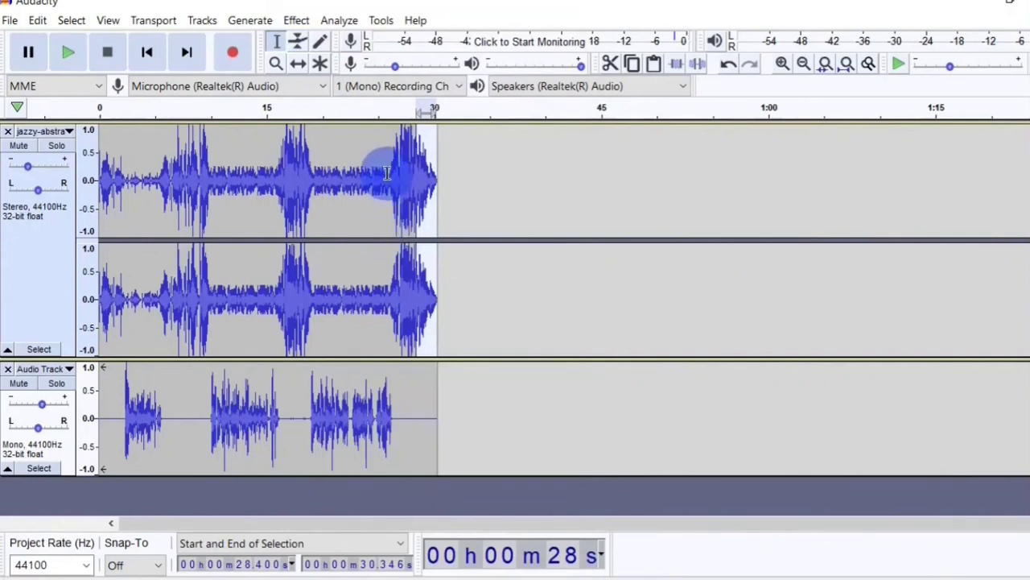
click(382, 107)
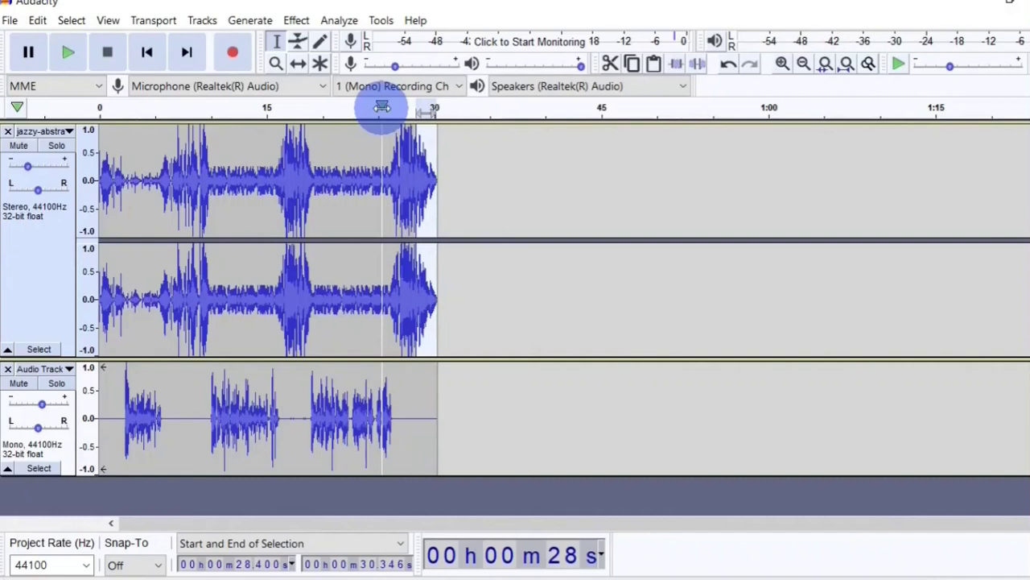
click(288, 185)
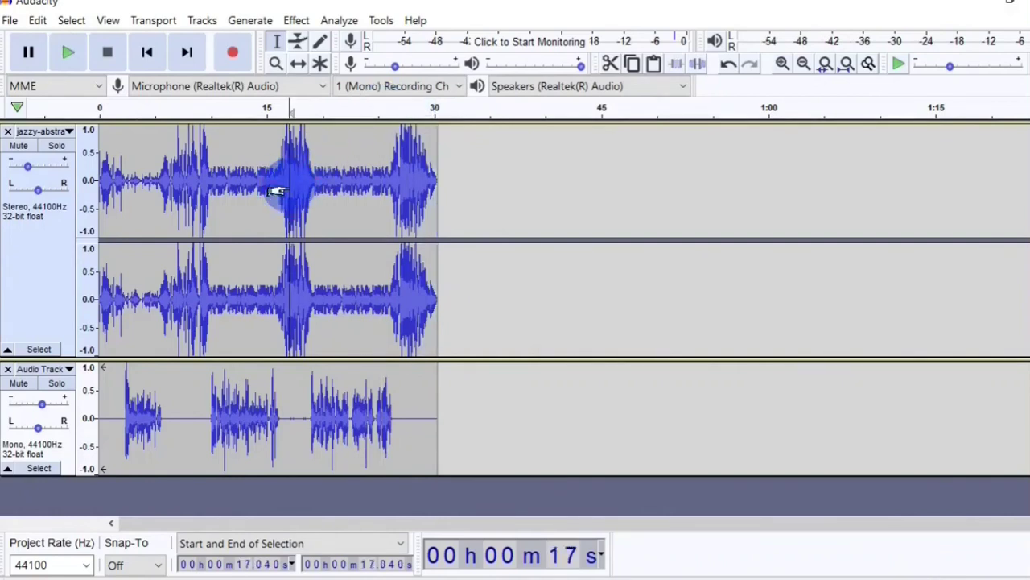
Step: Export the mix to the Desktop as an MP3 named DennisTechTips, accepting the stereo mixdown and leaving the metadata tags empty
click(11, 22)
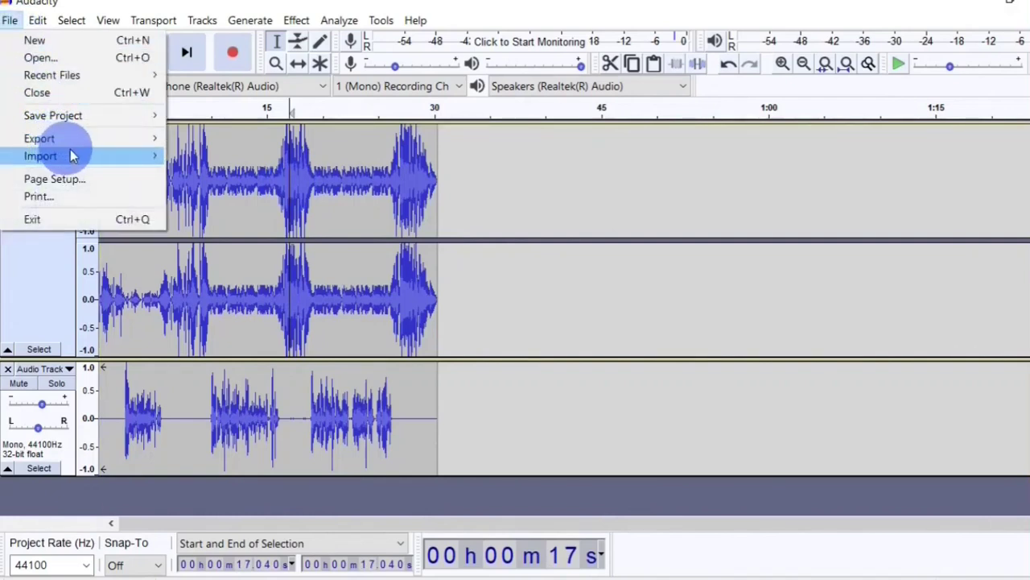
mouse_move(129, 141)
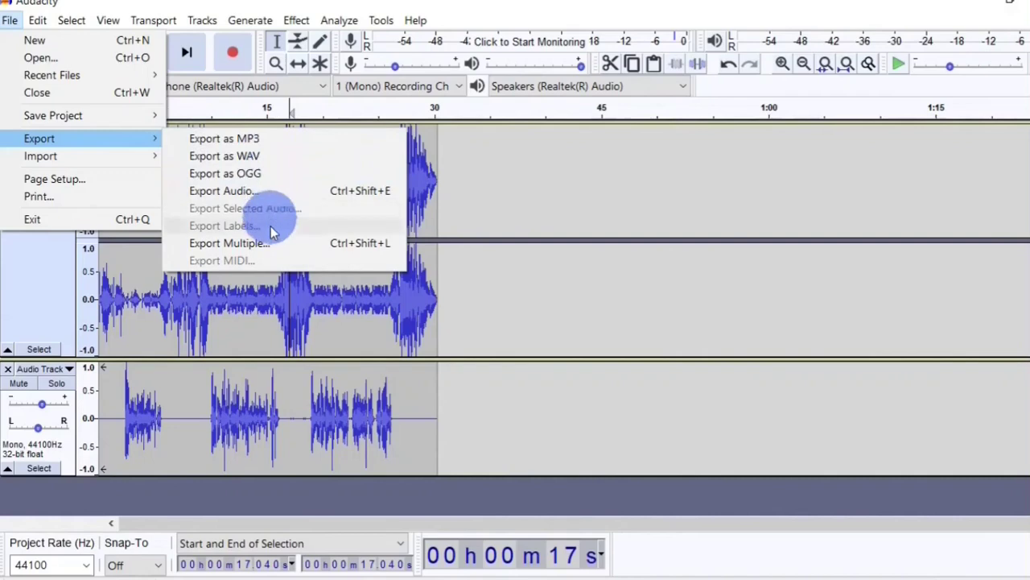
click(278, 142)
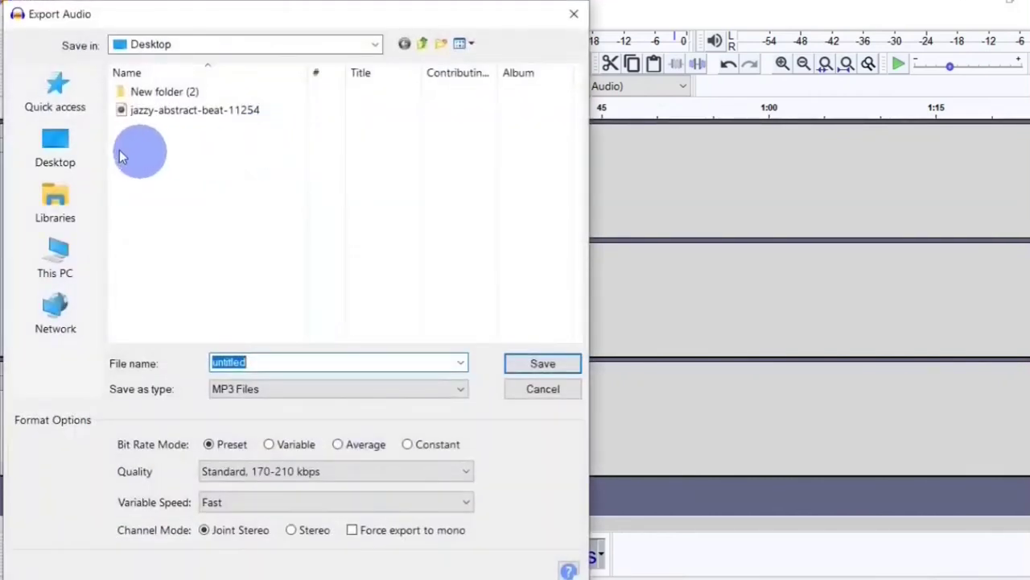
click(72, 161)
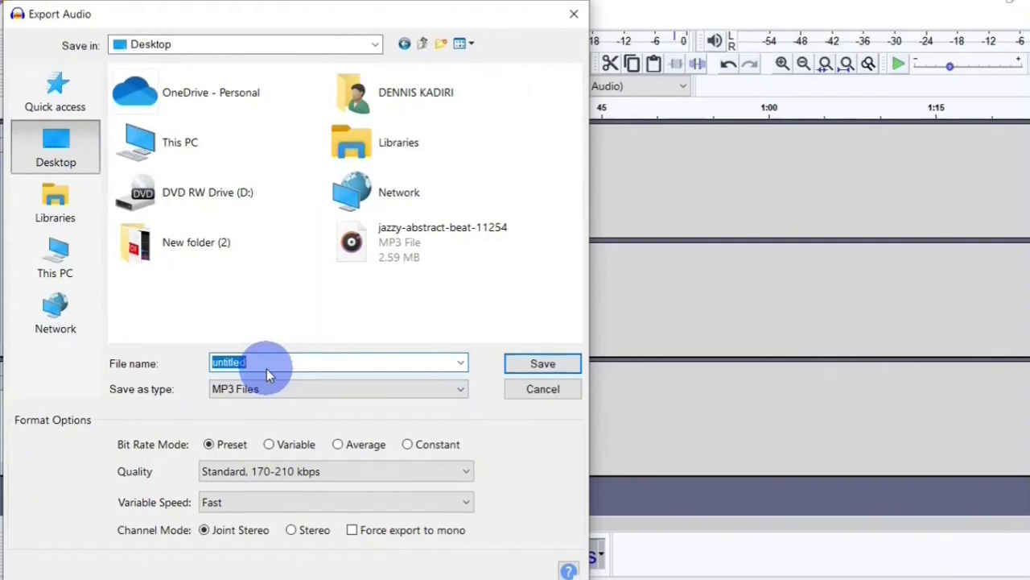
text(DennisTechTips)
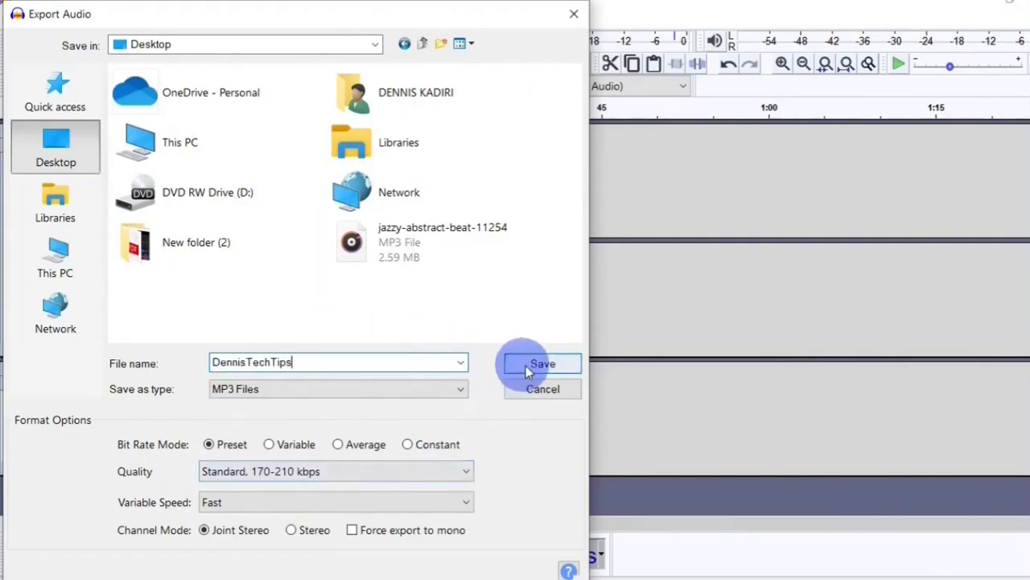
click(529, 365)
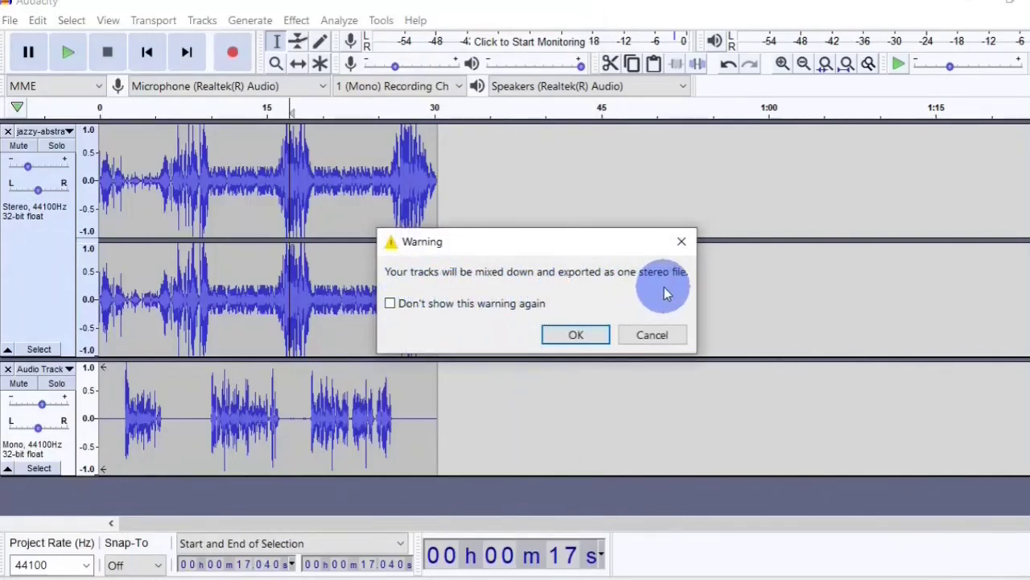
click(577, 337)
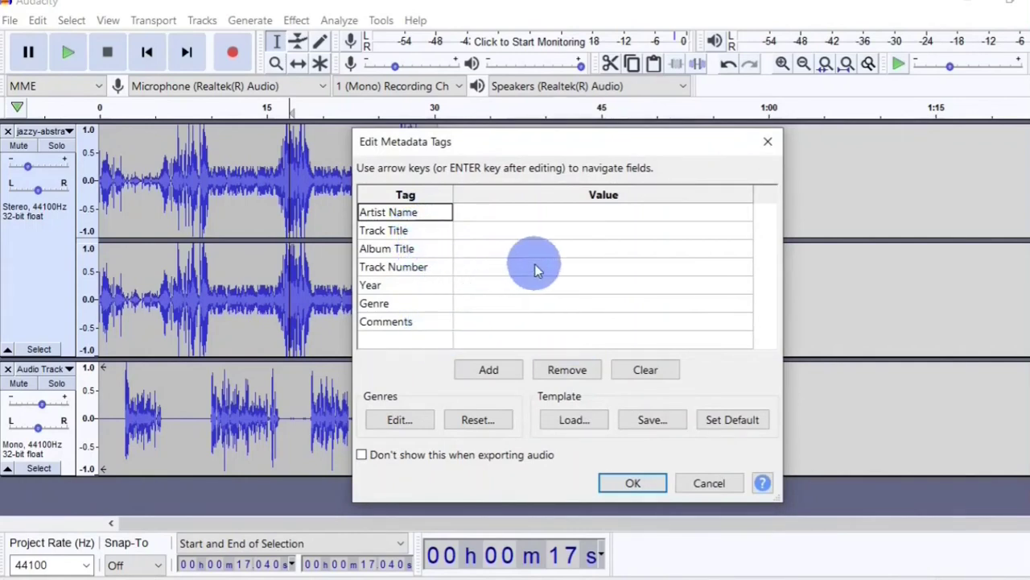
click(632, 487)
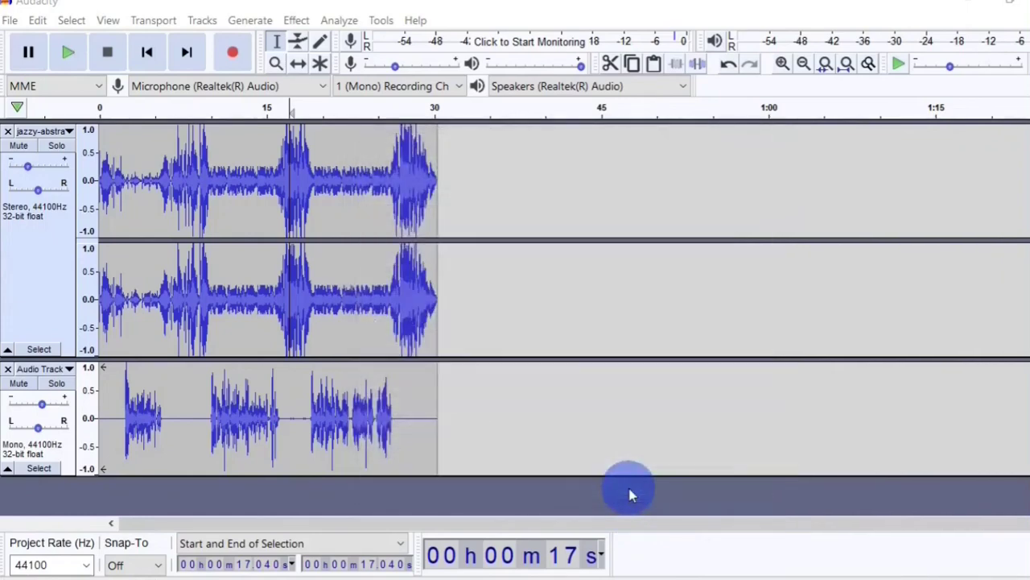
Step: Uncover the desktop and open the exported MP3 in the music player
click(822, 167)
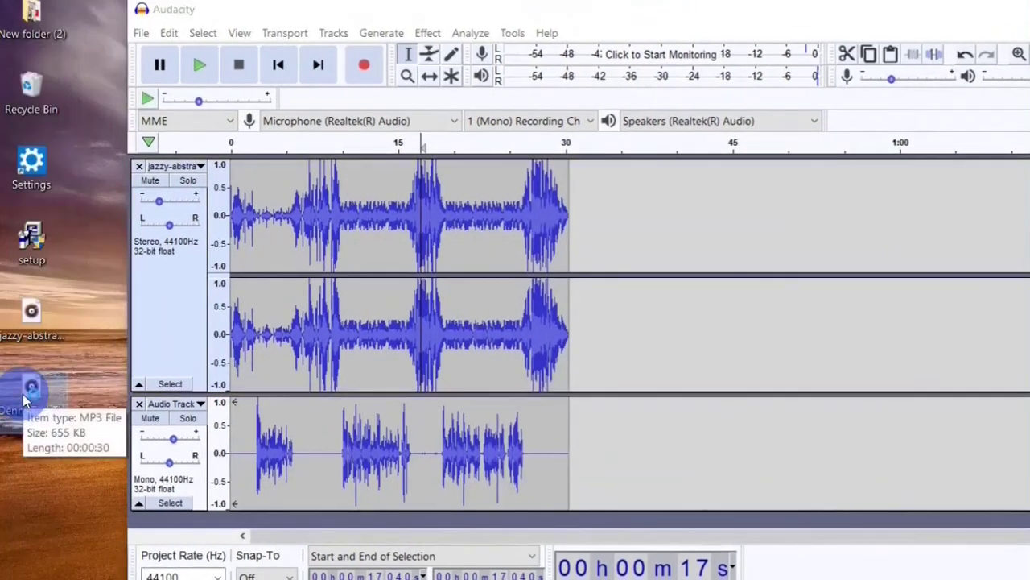
double_click(22, 393)
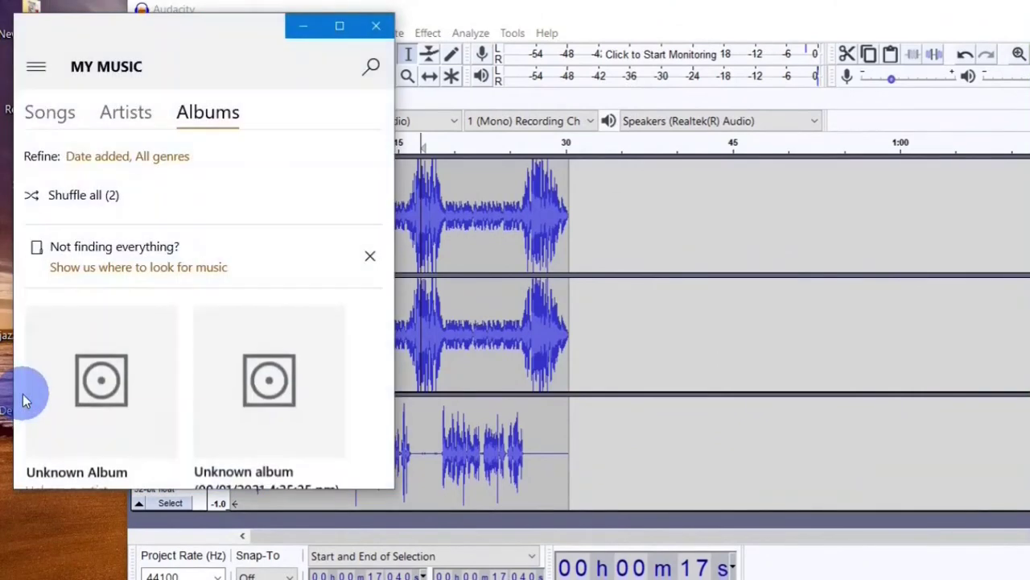